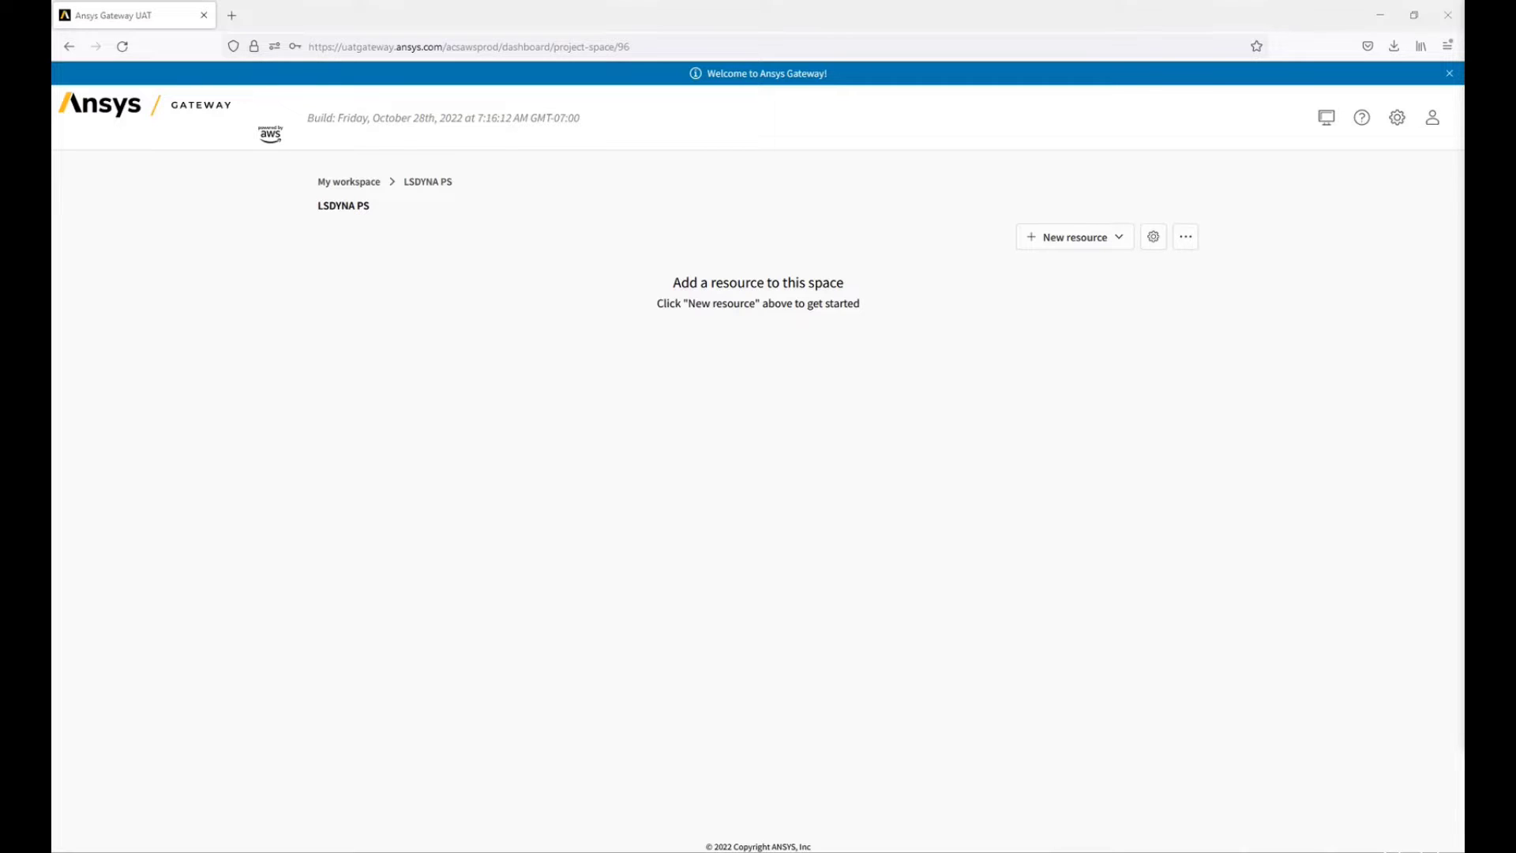
- Start a file storage server named 'NFS Storage' in AWS US East 2b and proceed to hardware
{"action": "left_click", "coordinate": [1084, 241]}
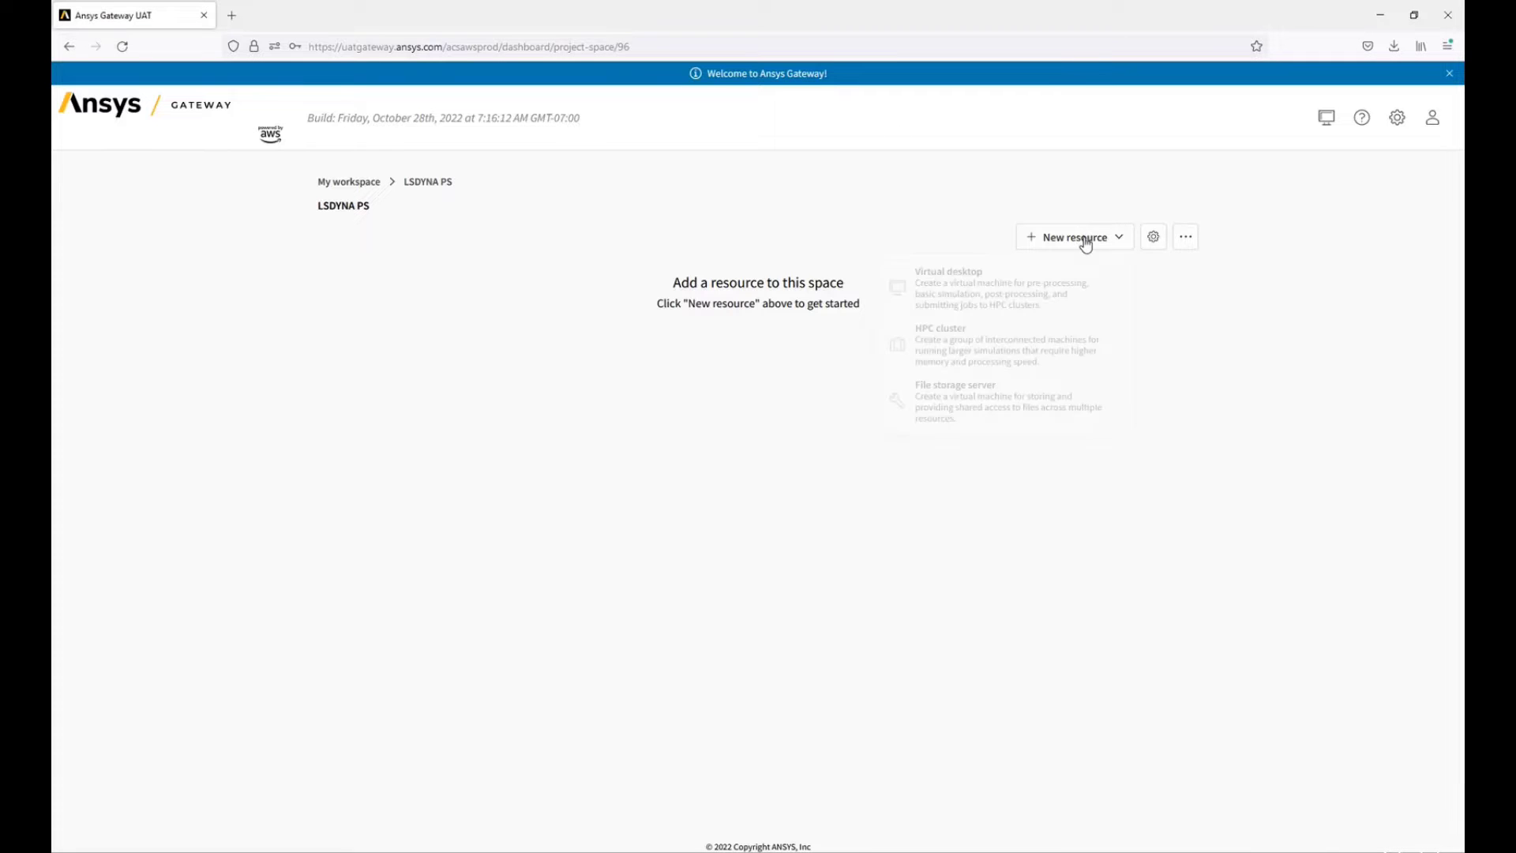
{"action": "left_click", "coordinate": [1071, 402]}
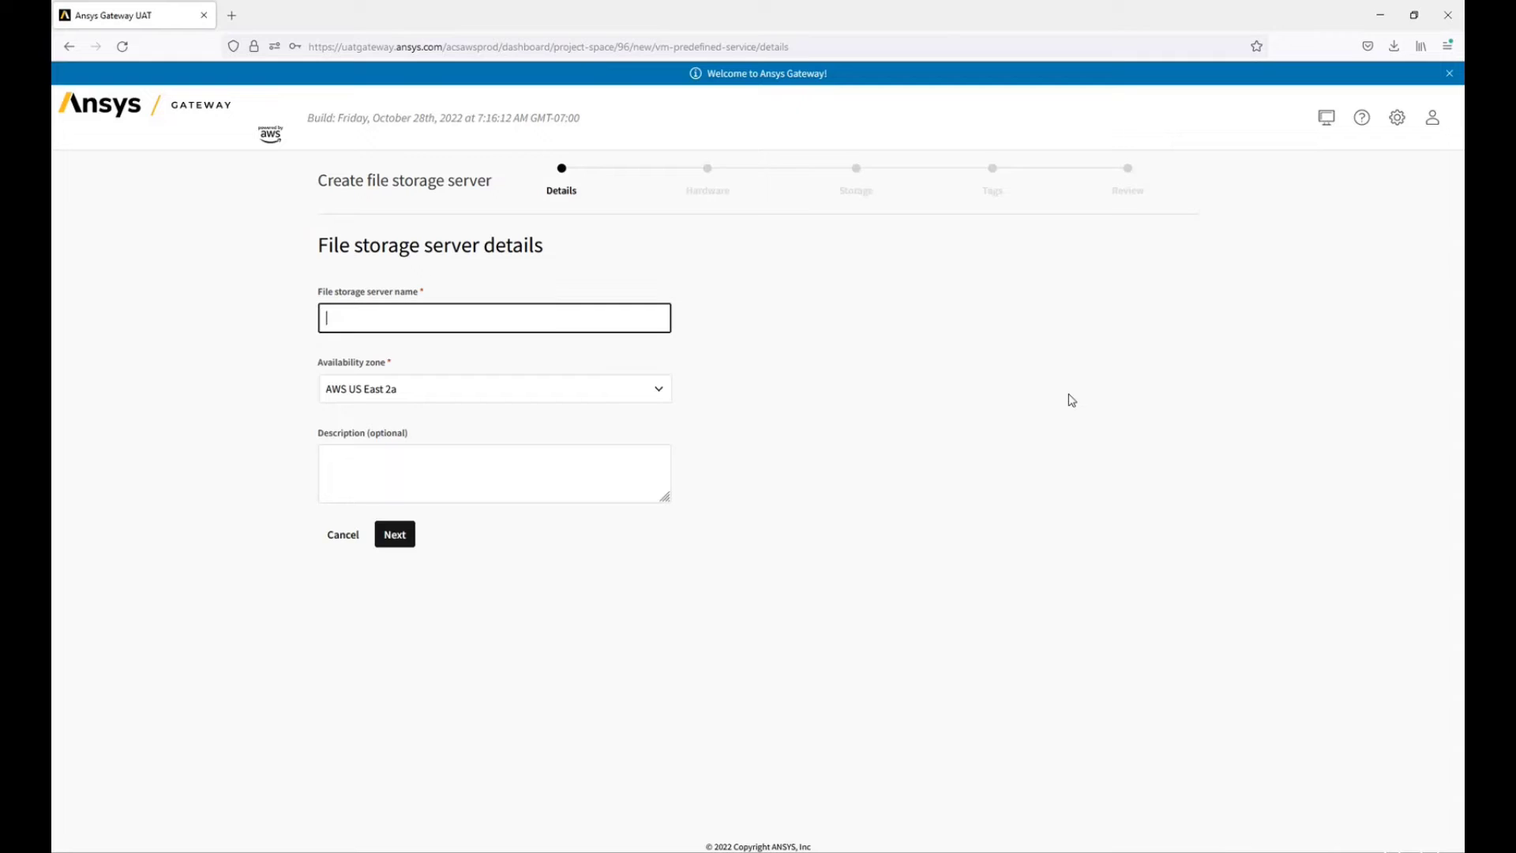
{"action": "type", "text": "NFS Storage"}
{"action": "left_click", "coordinate": [573, 388]}
{"action": "left_click", "coordinate": [549, 434]}
{"action": "left_click", "coordinate": [395, 535]}
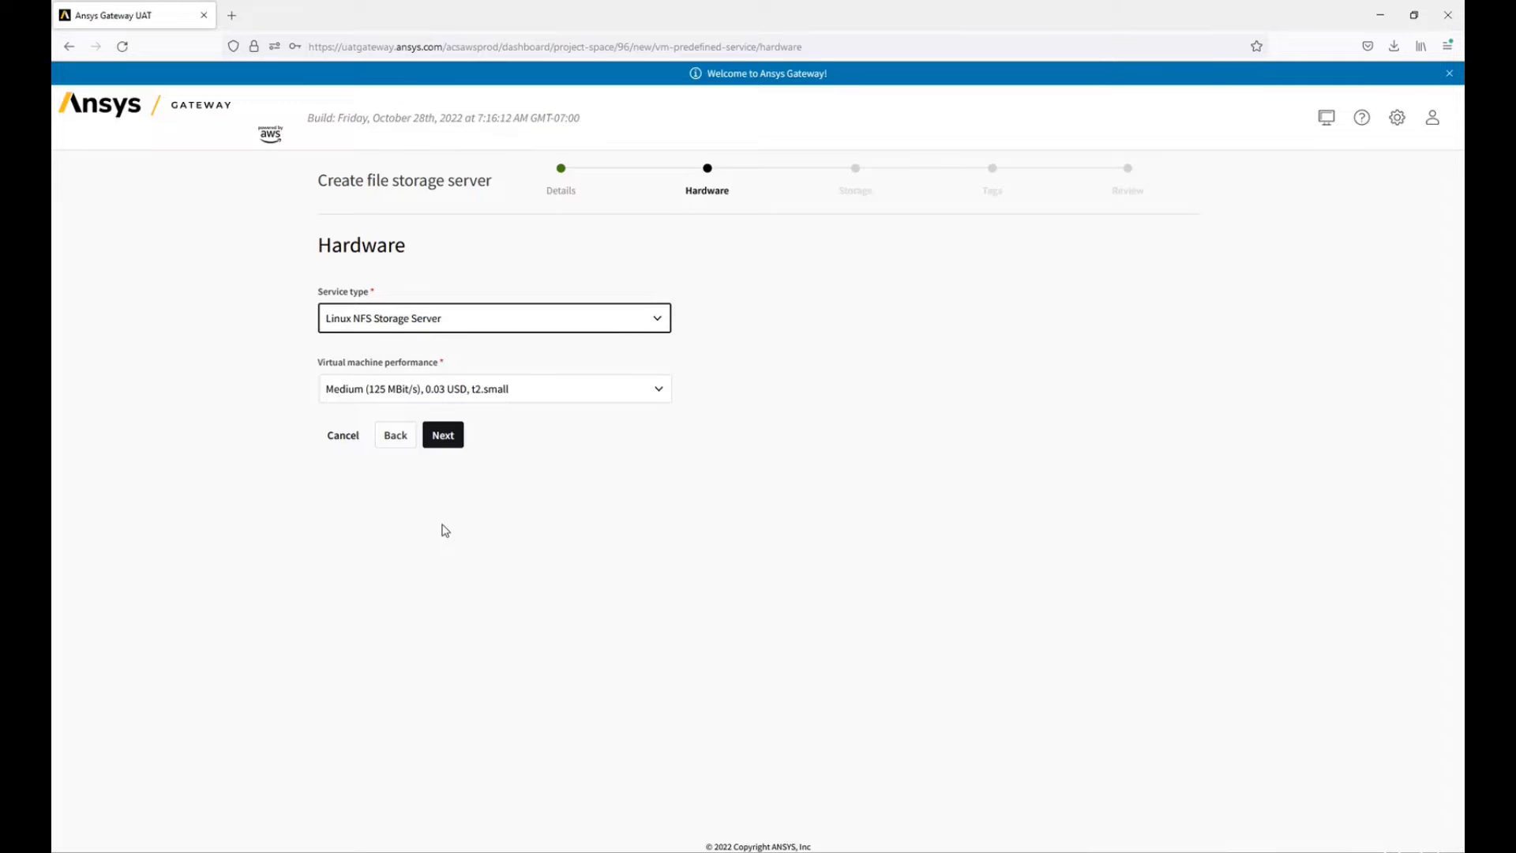
- Keep default hardware and 128 GB gp3 storage, tag createdBy with the creator's e-mail and Purpose 'lsdyna test', then create
{"action": "left_click", "coordinate": [444, 440]}
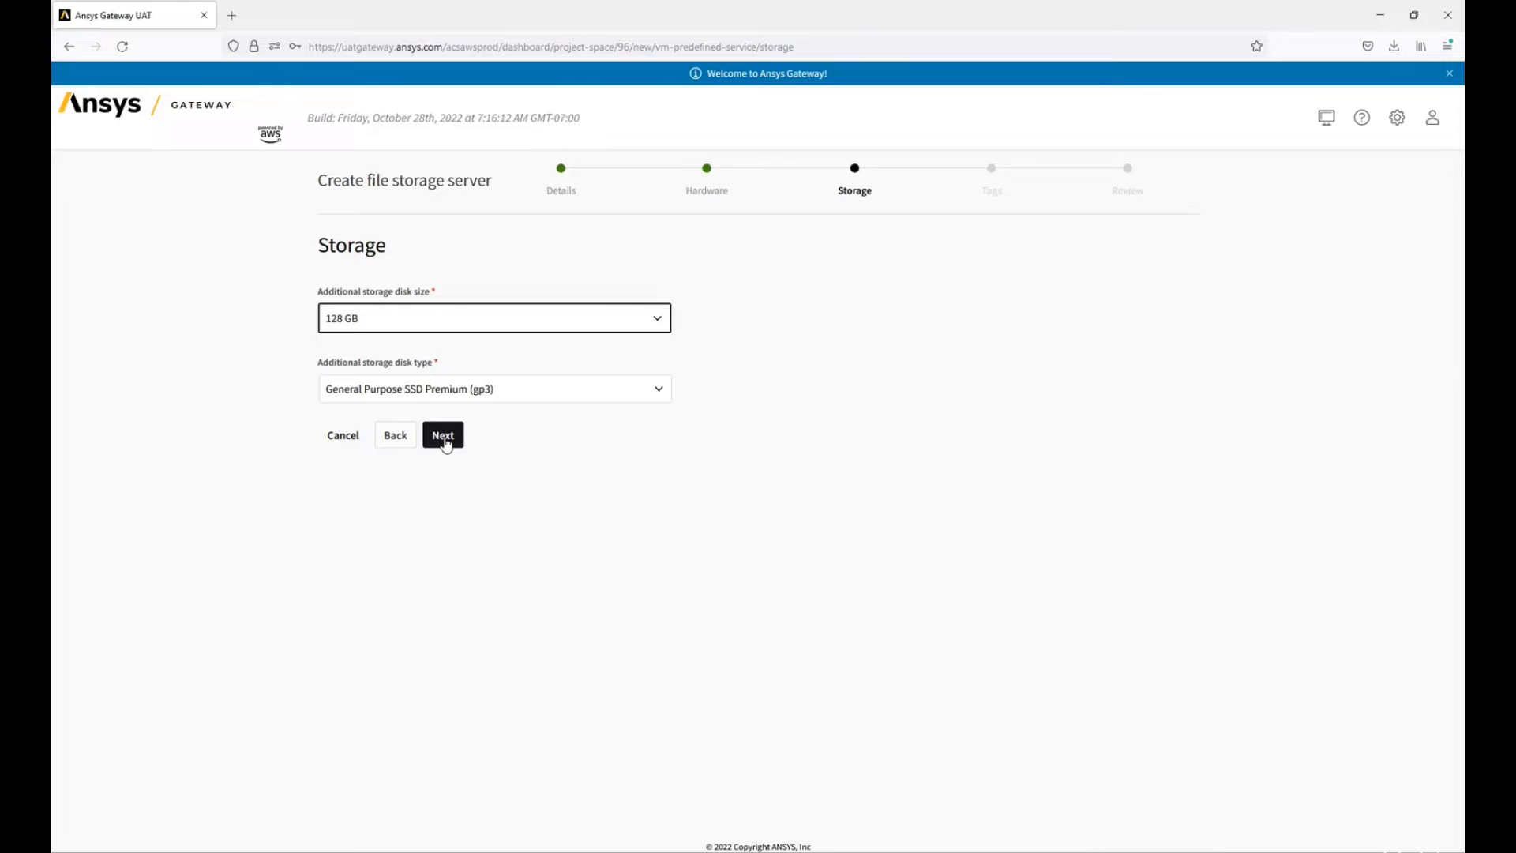
{"action": "left_click", "coordinate": [444, 441]}
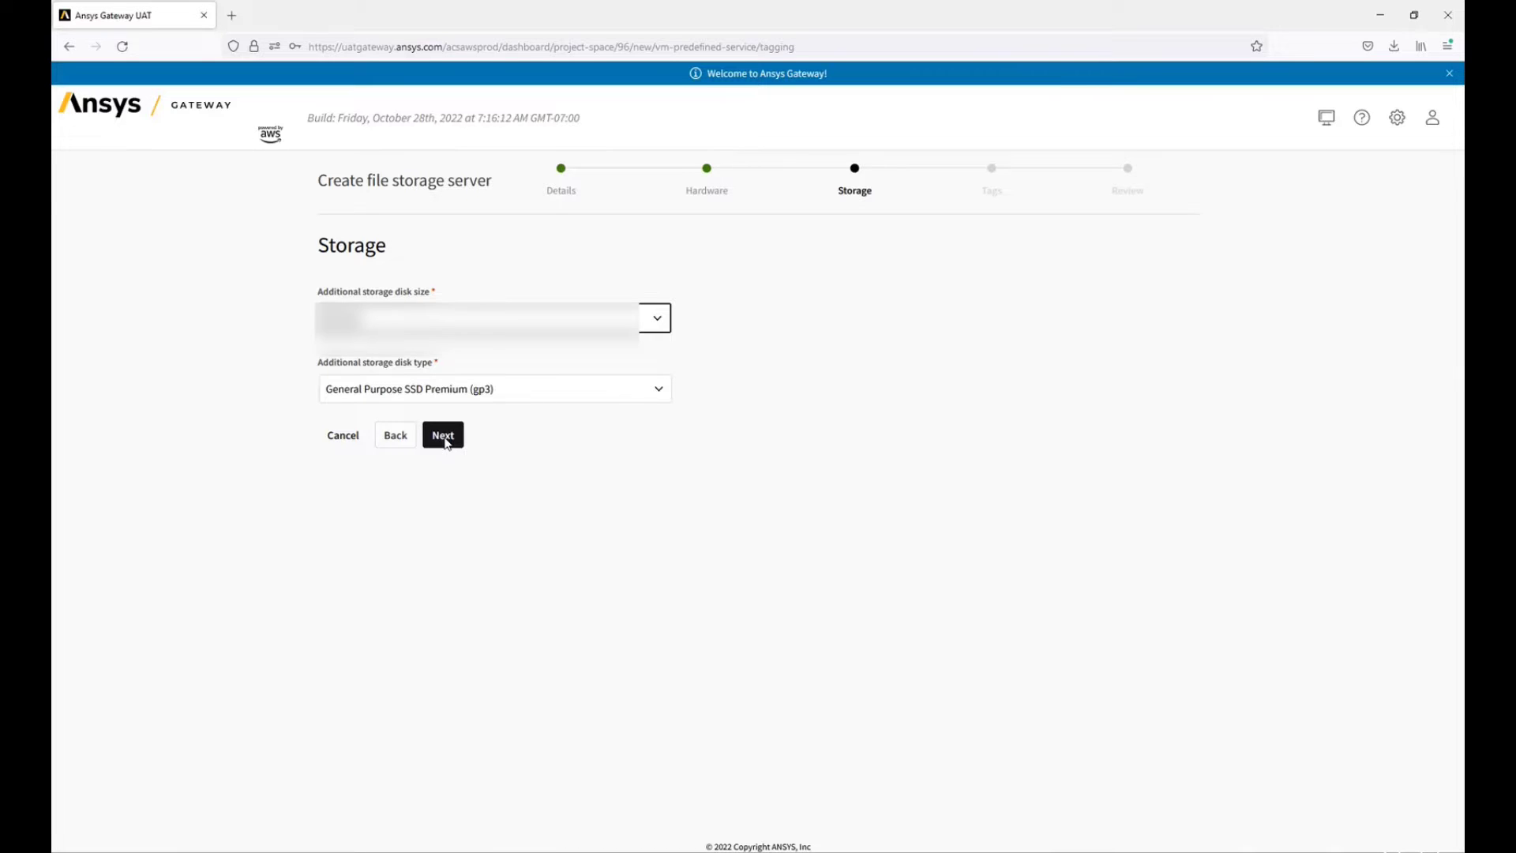
{"action": "left_click", "coordinate": [565, 450]}
{"action": "key", "text": "ctrl+v"}
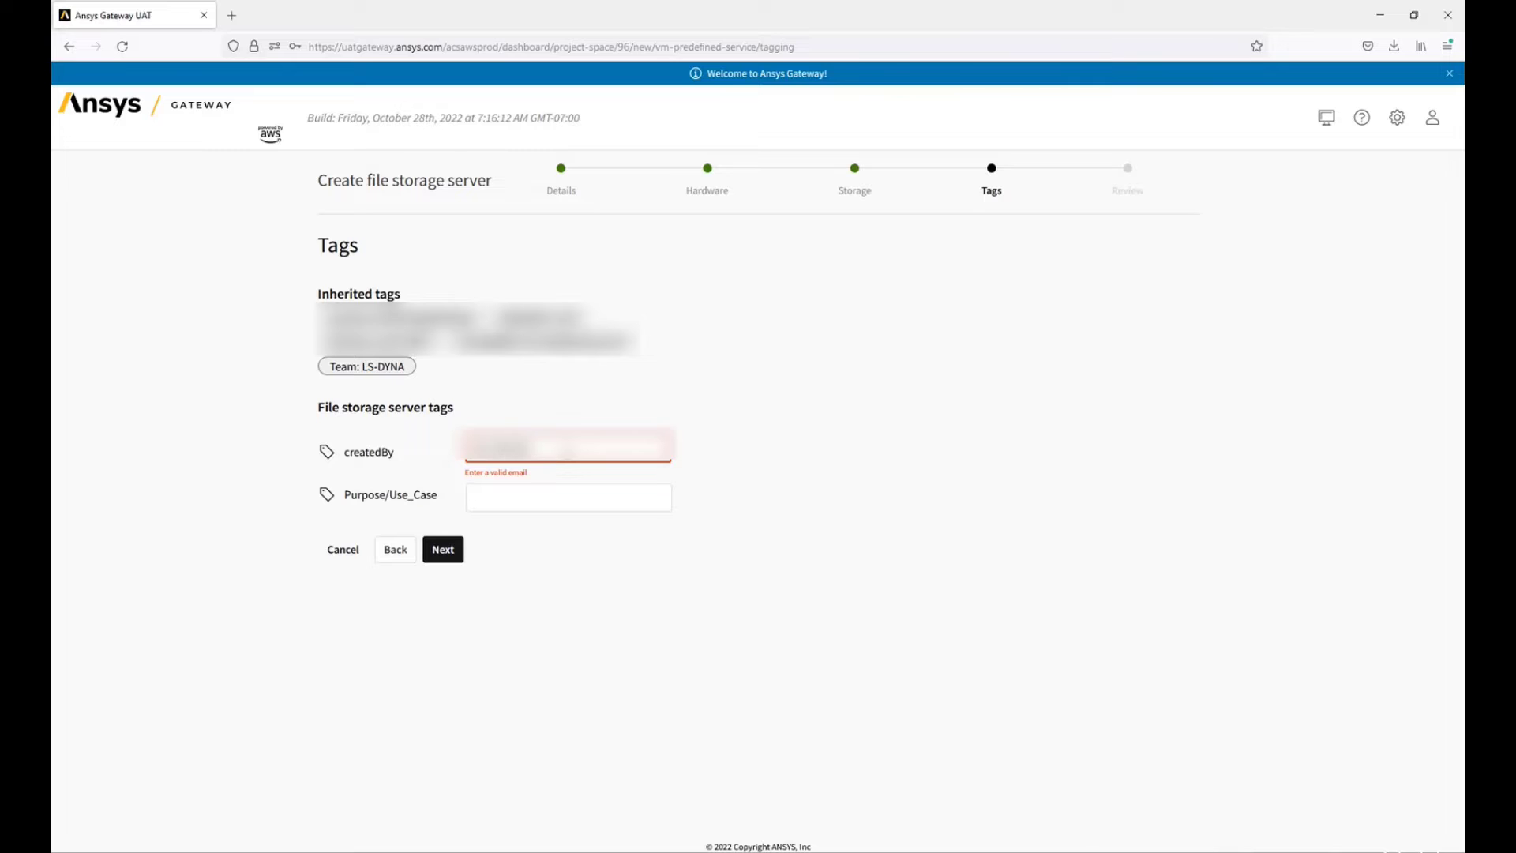
{"action": "left_click", "coordinate": [568, 483]}
{"action": "type", "text": "lsdyna test"}
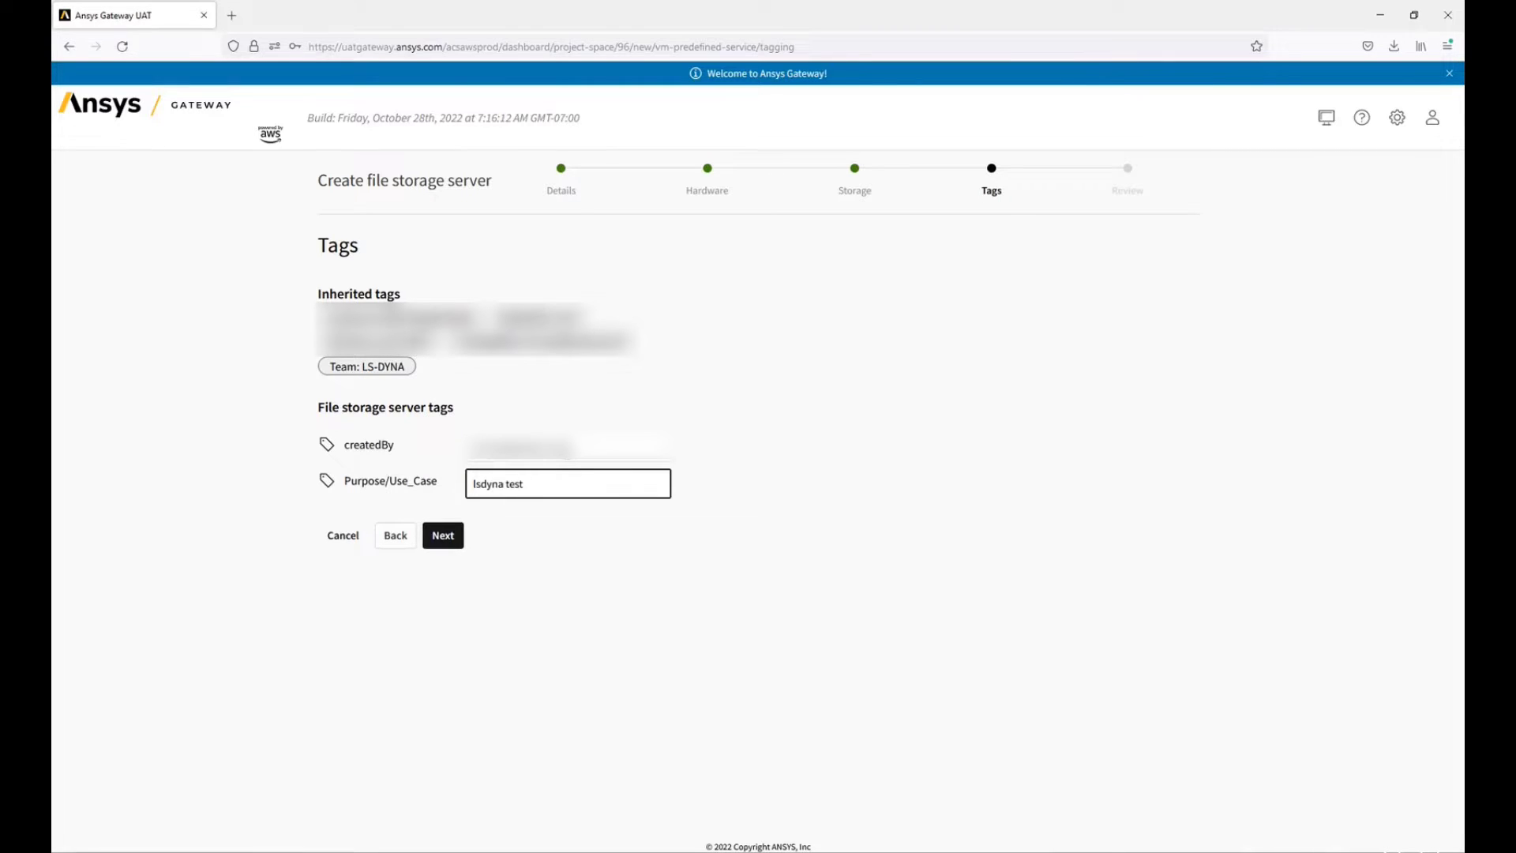
{"action": "left_click", "coordinate": [431, 535]}
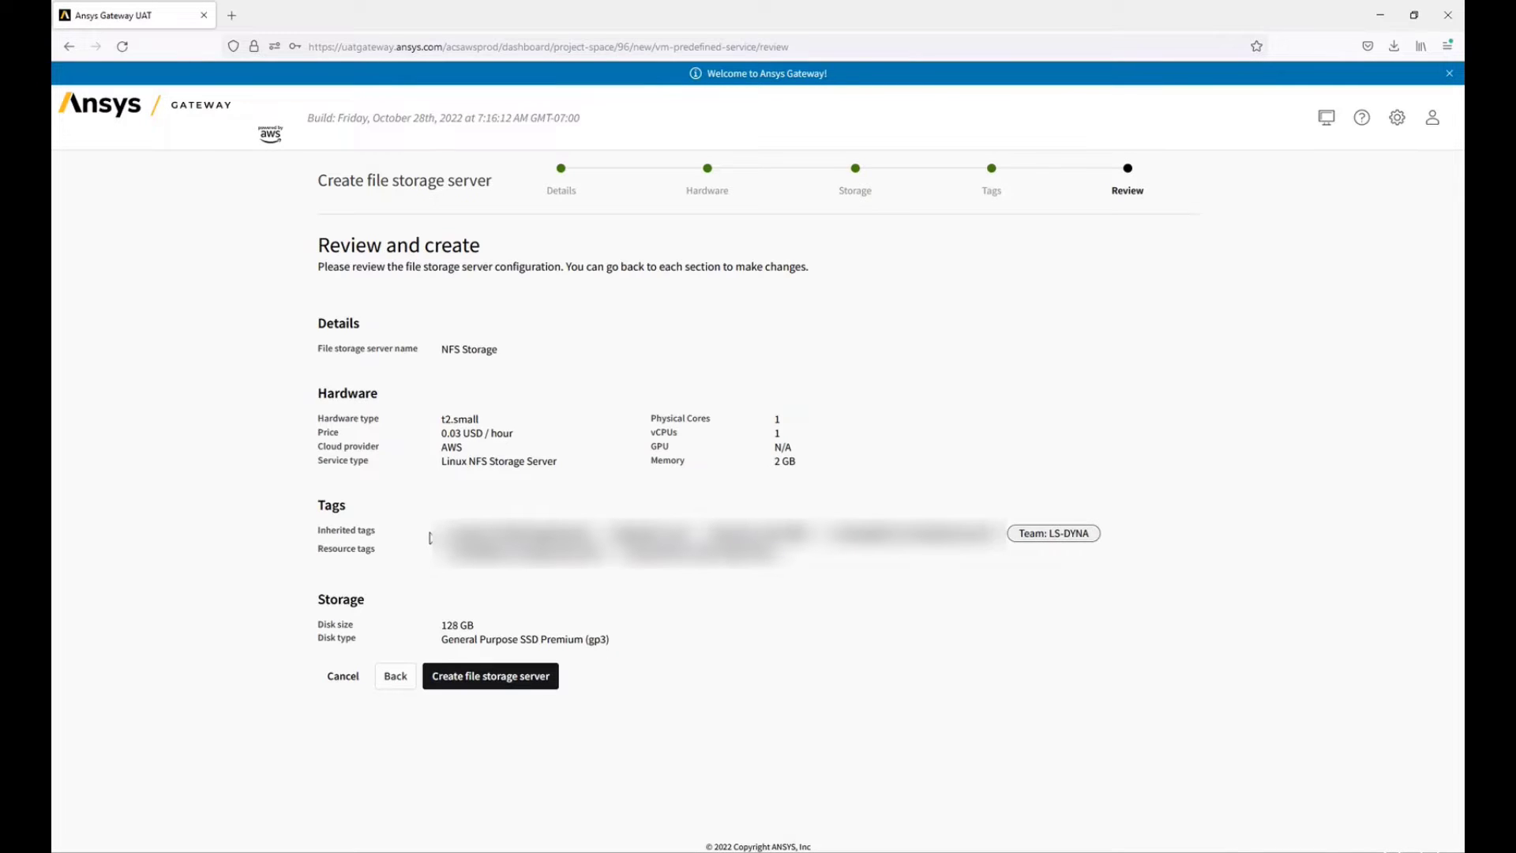
{"action": "left_click", "coordinate": [529, 677]}
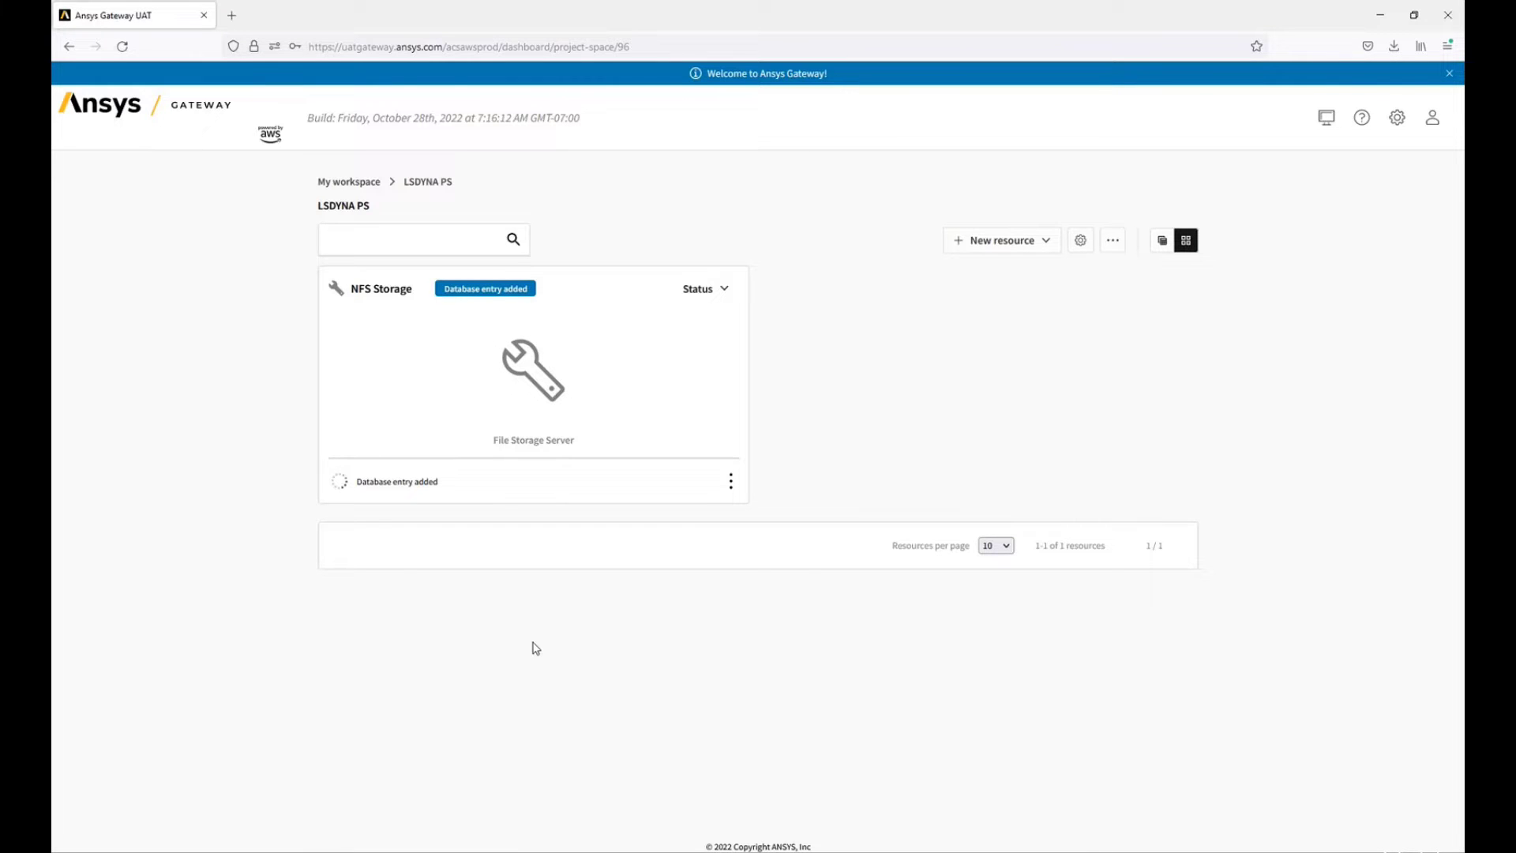
- From NFS Storage's Storage view, create shared folder 'lst_storage' on drive D
{"action": "left_click", "coordinate": [709, 299]}
{"action": "left_click", "coordinate": [708, 447]}
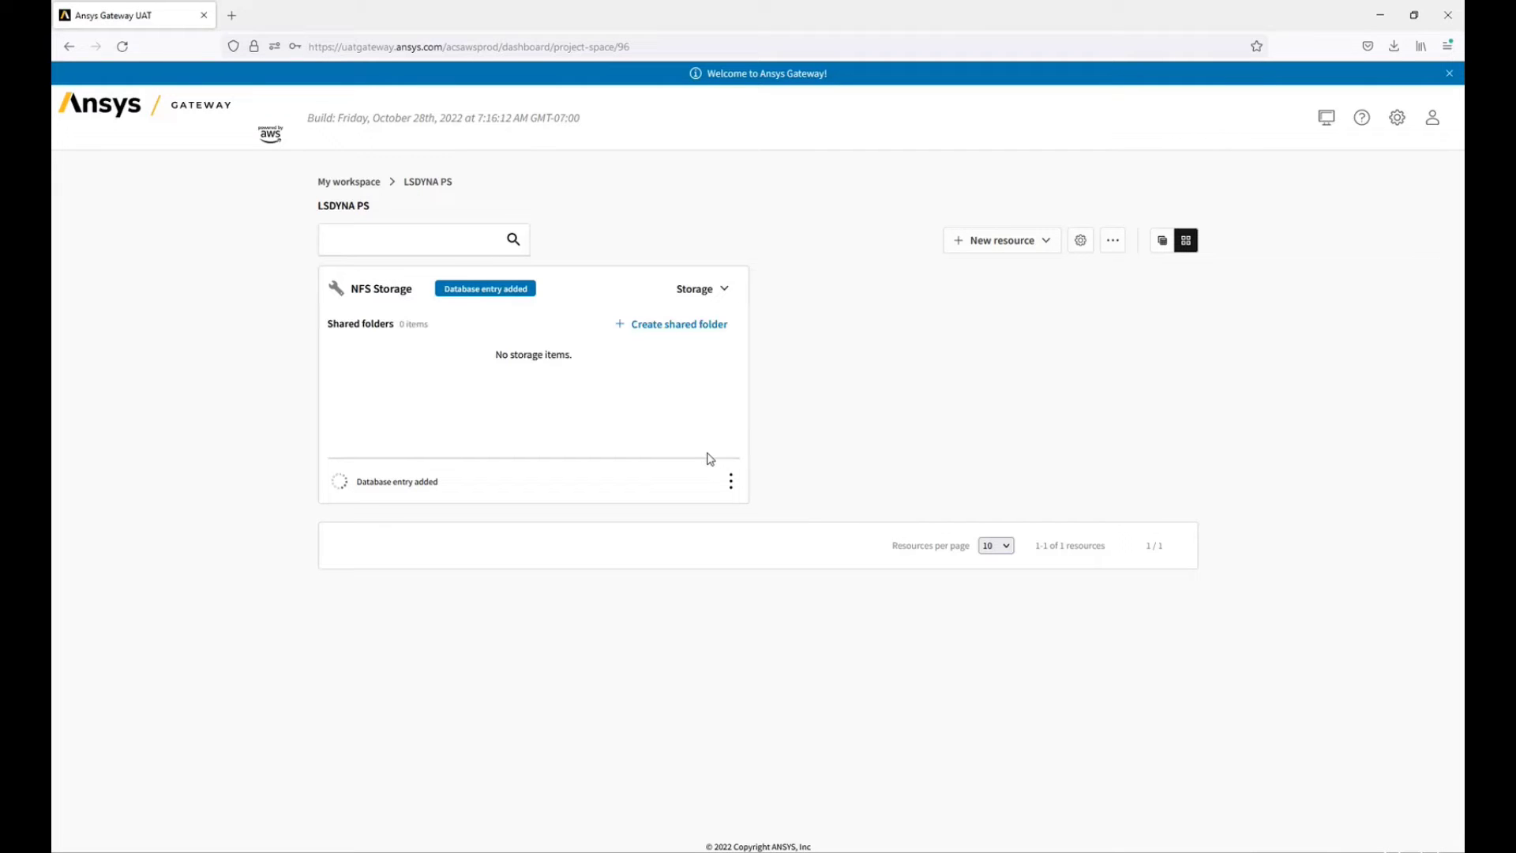
{"action": "left_click", "coordinate": [698, 327]}
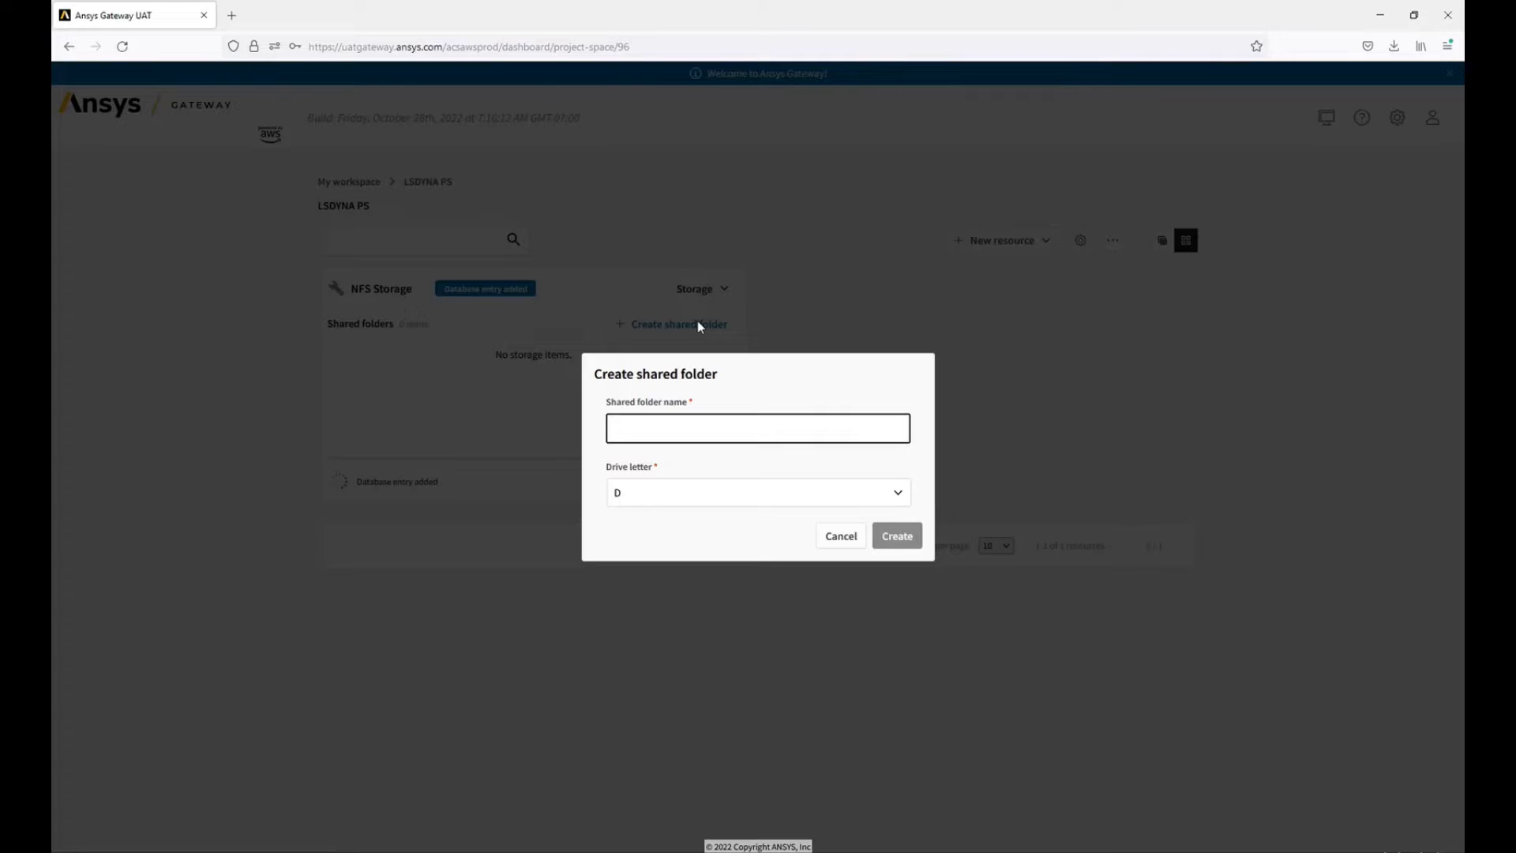
{"action": "type", "text": "lst_storage"}
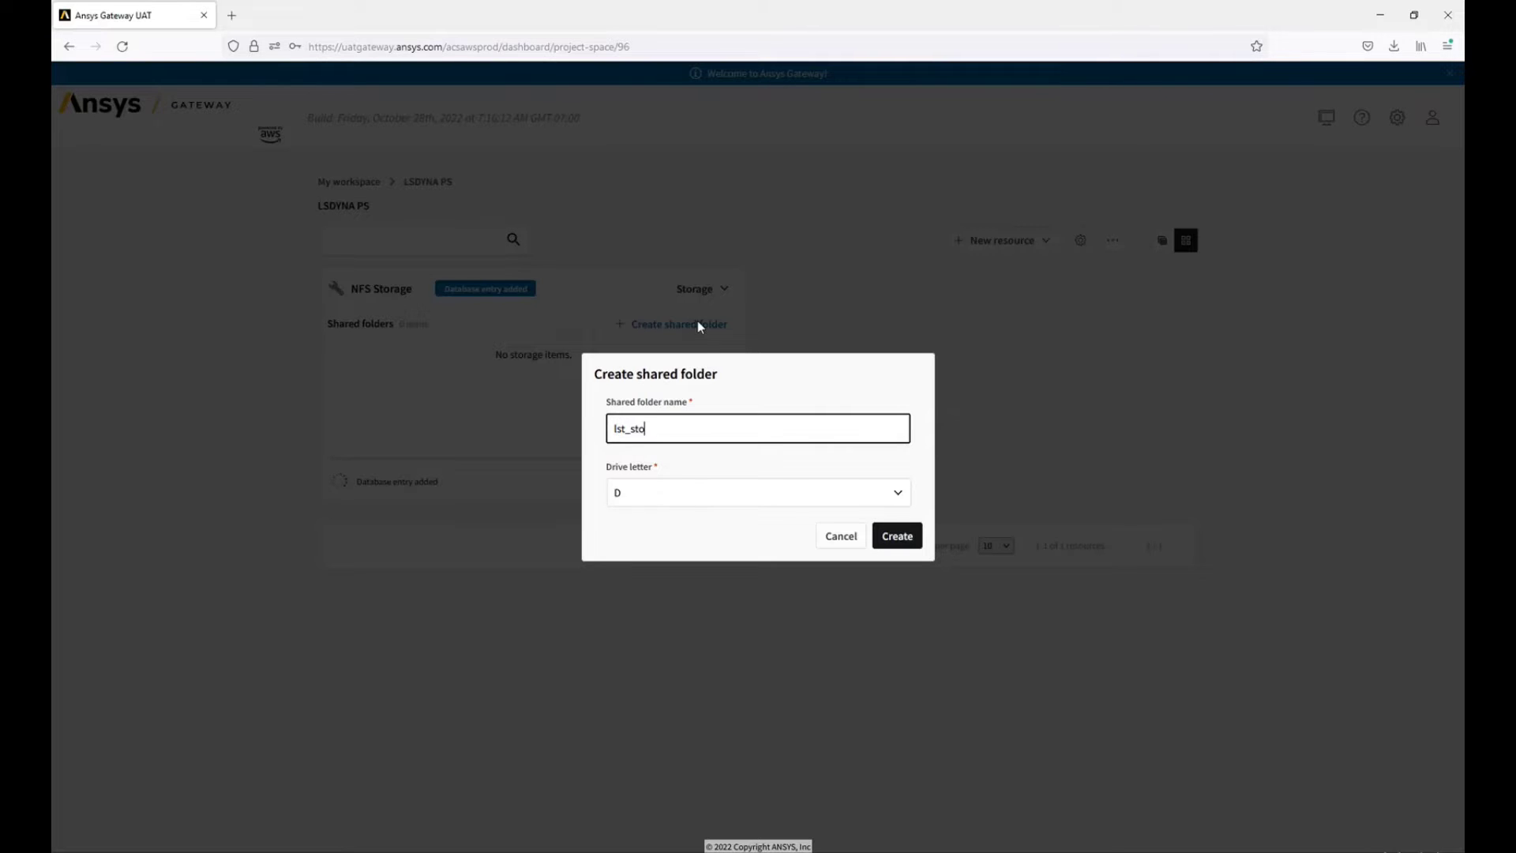
{"action": "left_click", "coordinate": [897, 536]}
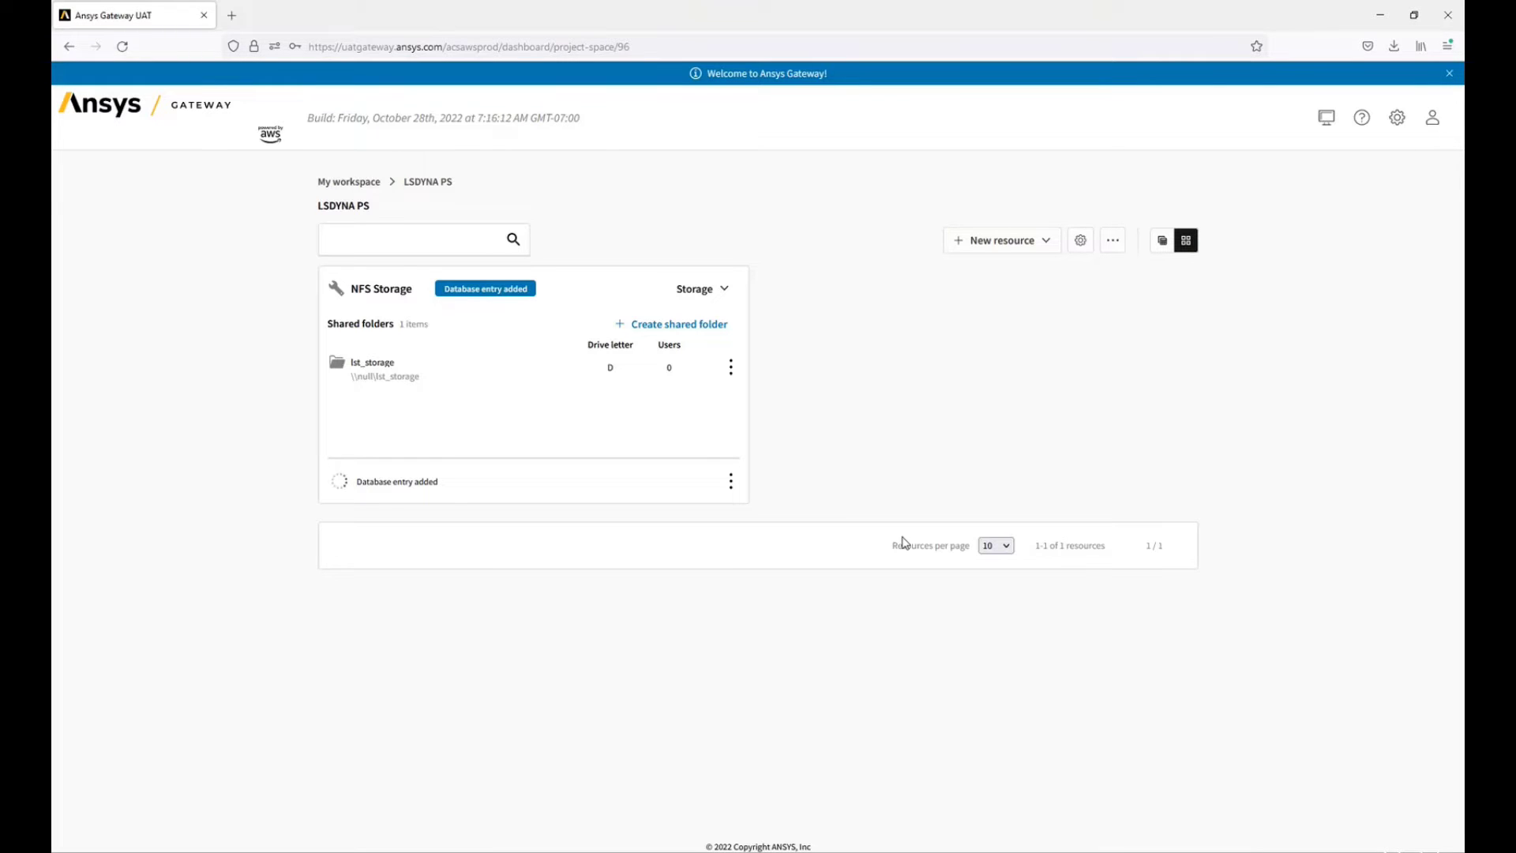
- Begin a virtual desktop named 'Controller' in availability zone AWS US East 2b
{"action": "left_click", "coordinate": [1029, 250]}
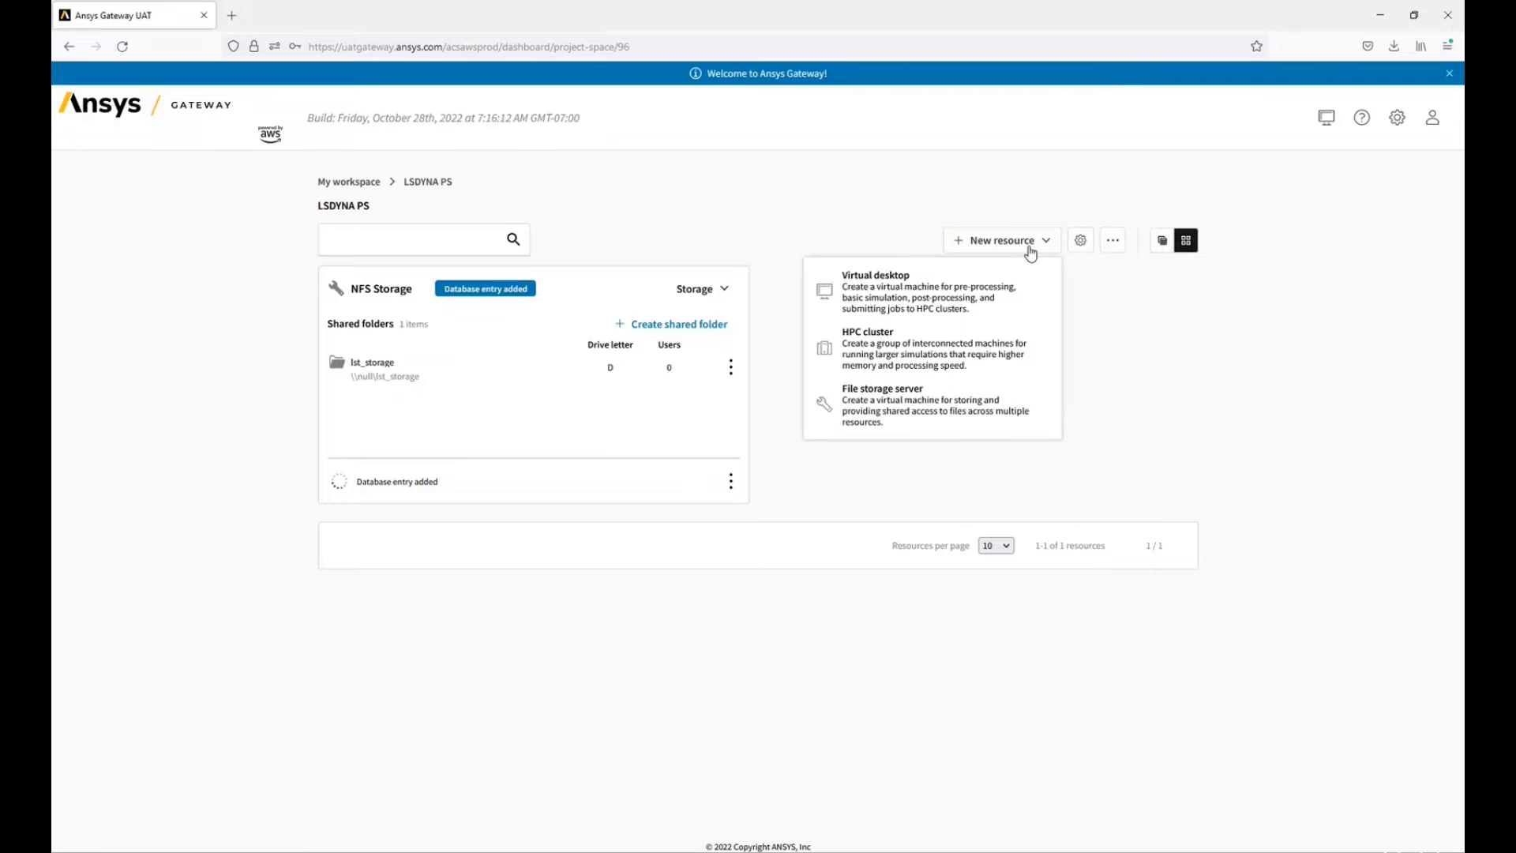
{"action": "left_click", "coordinate": [991, 300]}
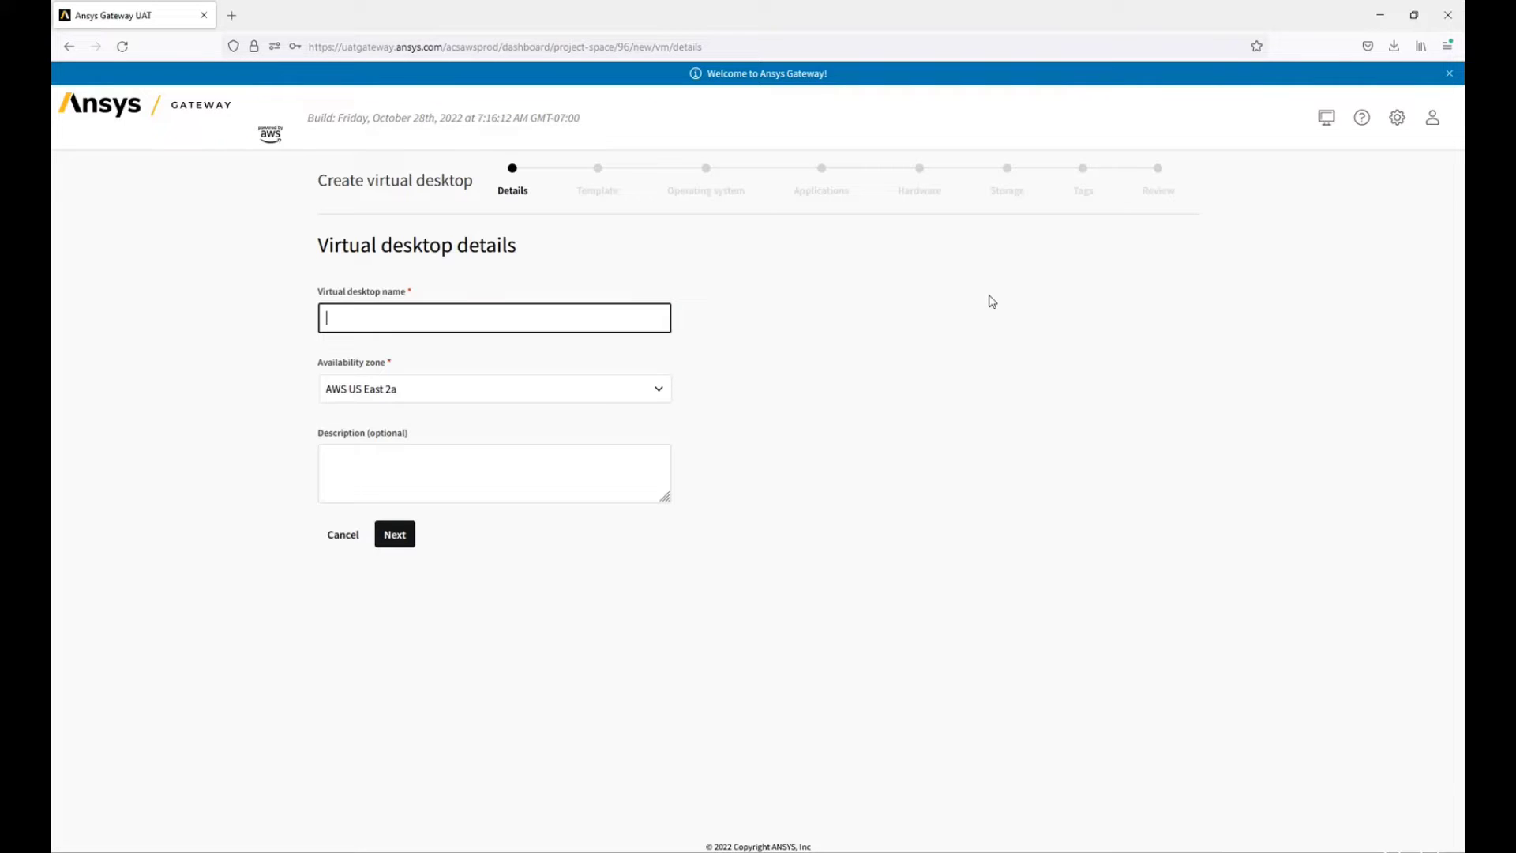
{"action": "type", "text": "Controller"}
{"action": "left_click", "coordinate": [624, 388]}
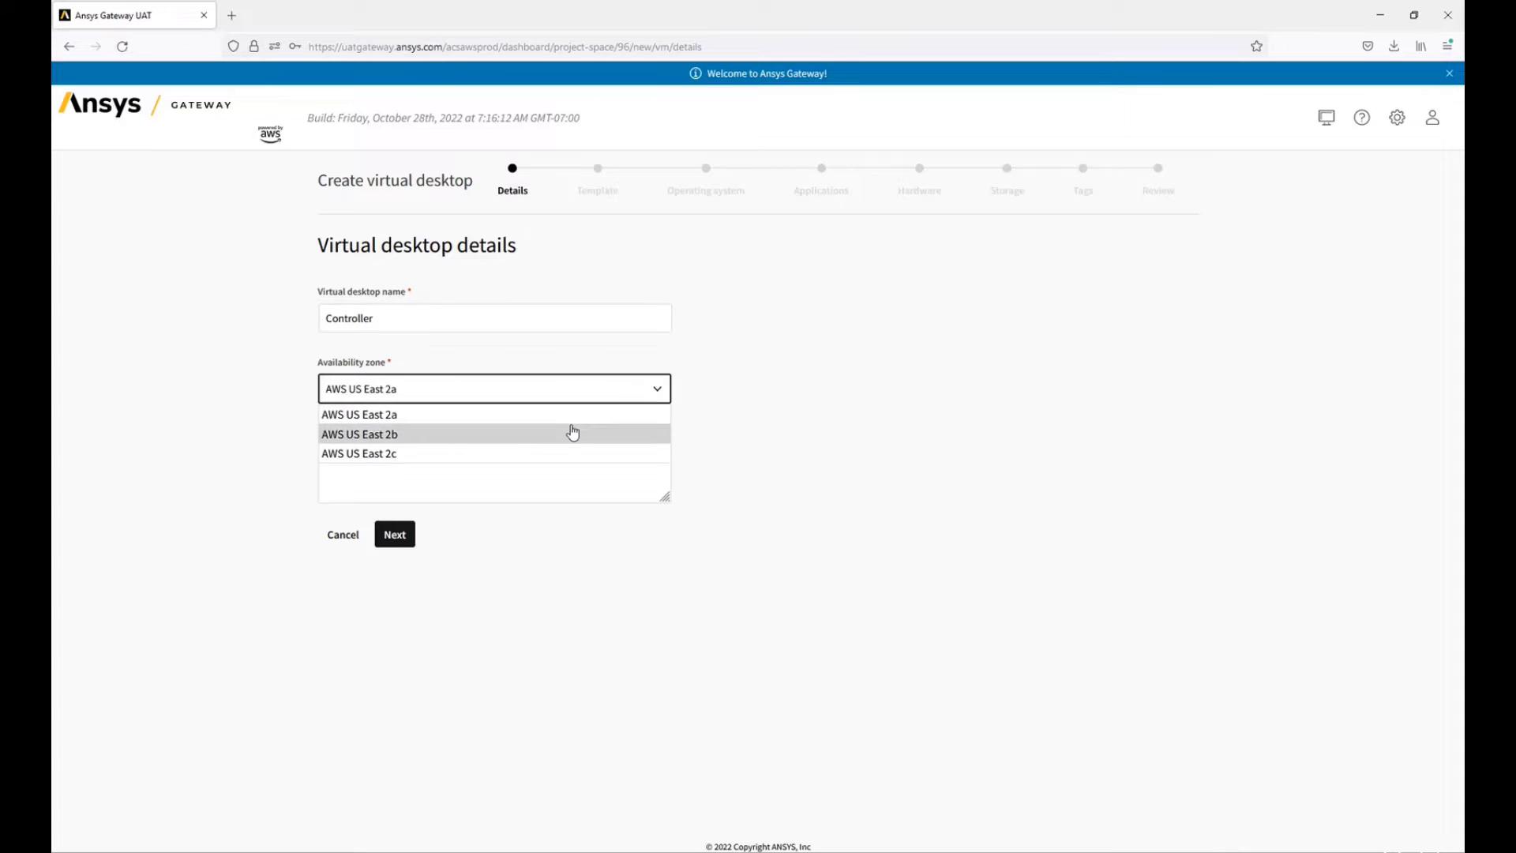
{"action": "left_click", "coordinate": [569, 433]}
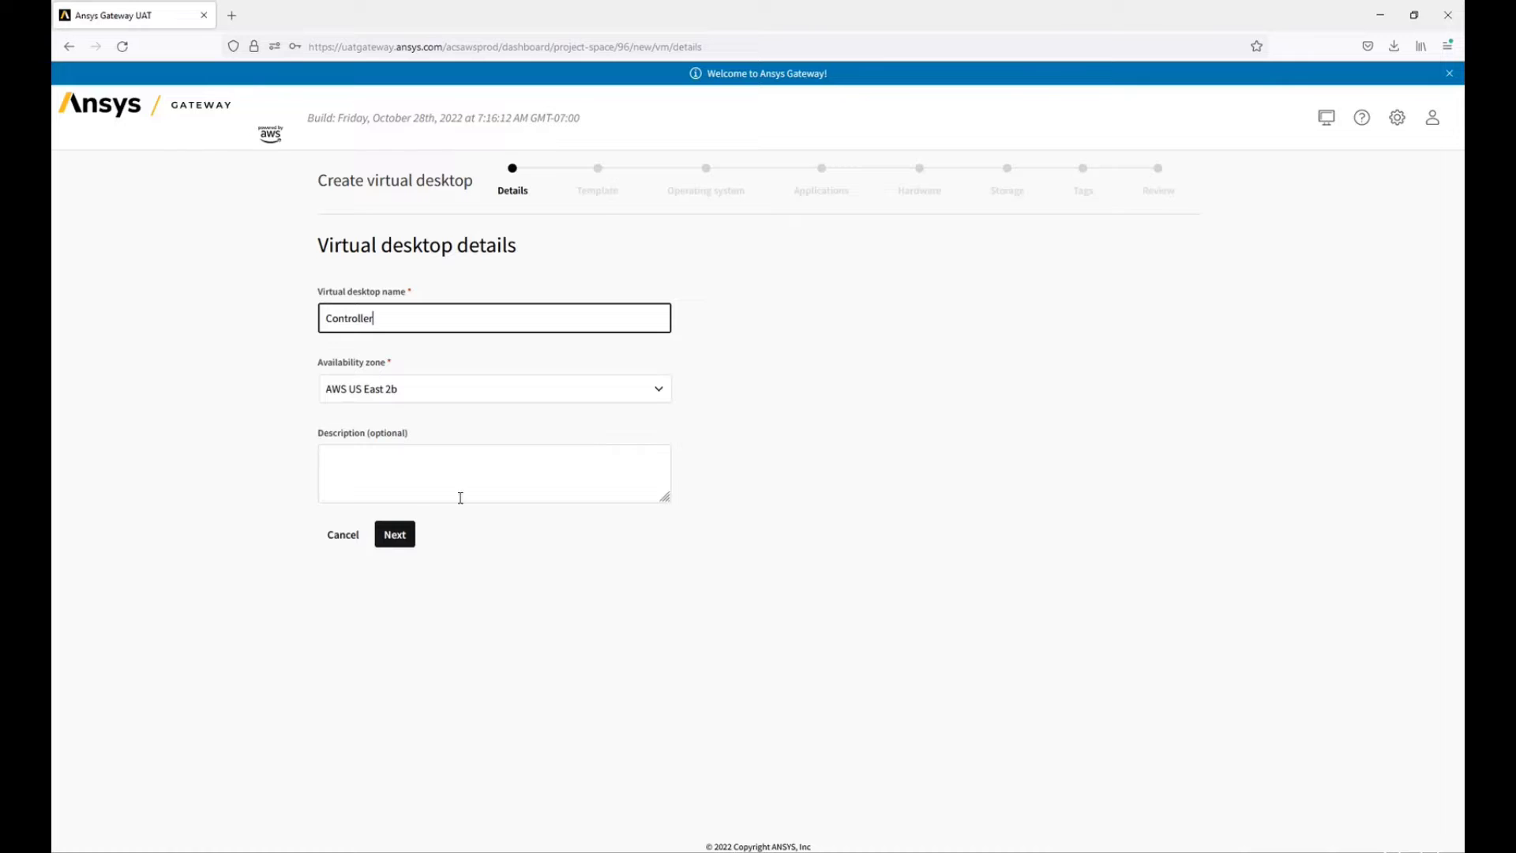
{"action": "left_click", "coordinate": [395, 534]}
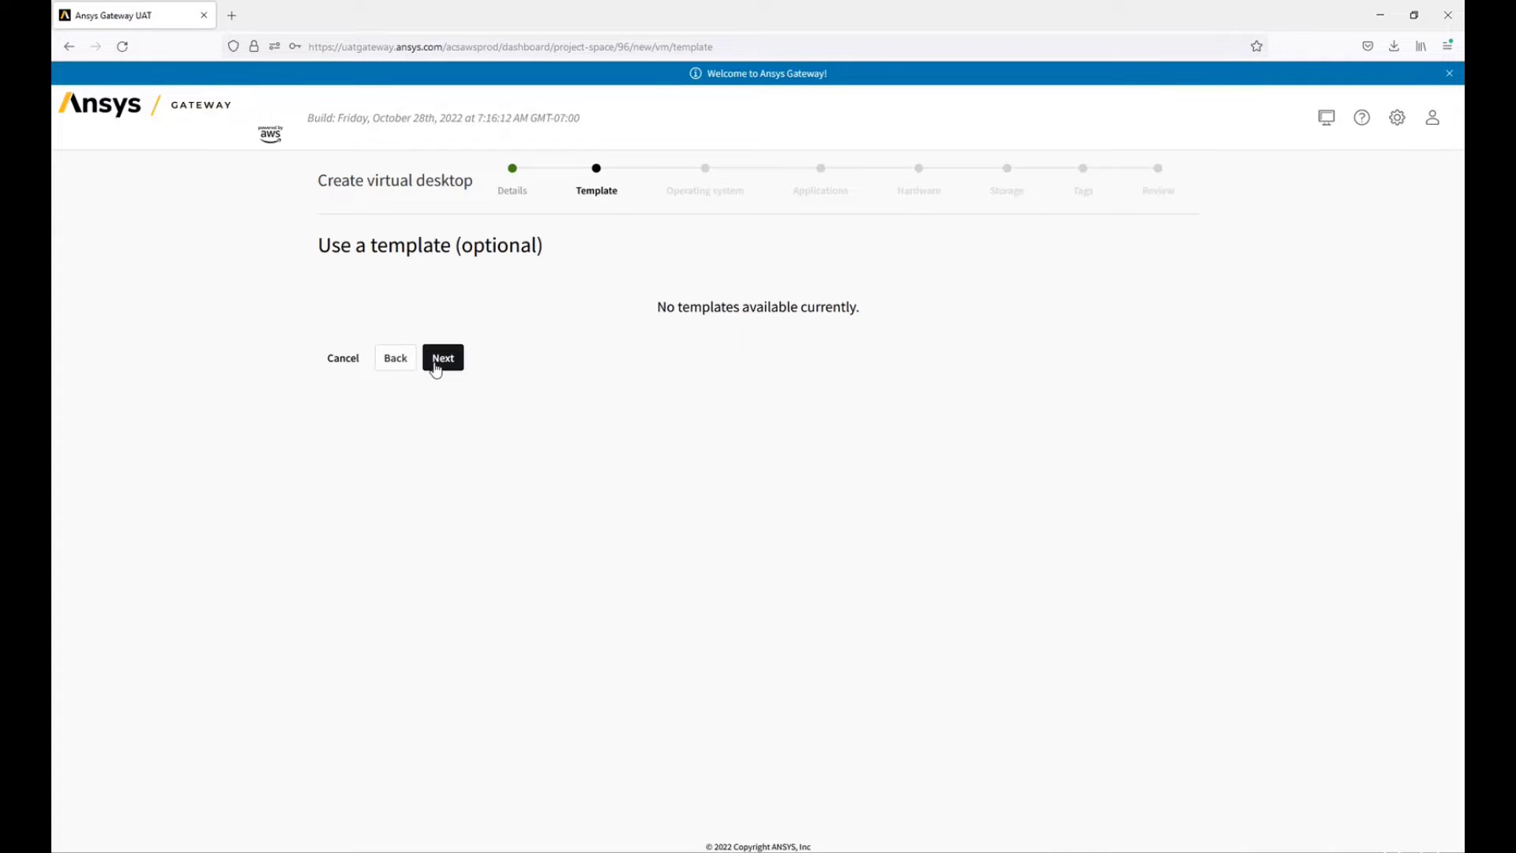
- Skip the template and filter the operating system to Linux
{"action": "left_click", "coordinate": [434, 368]}
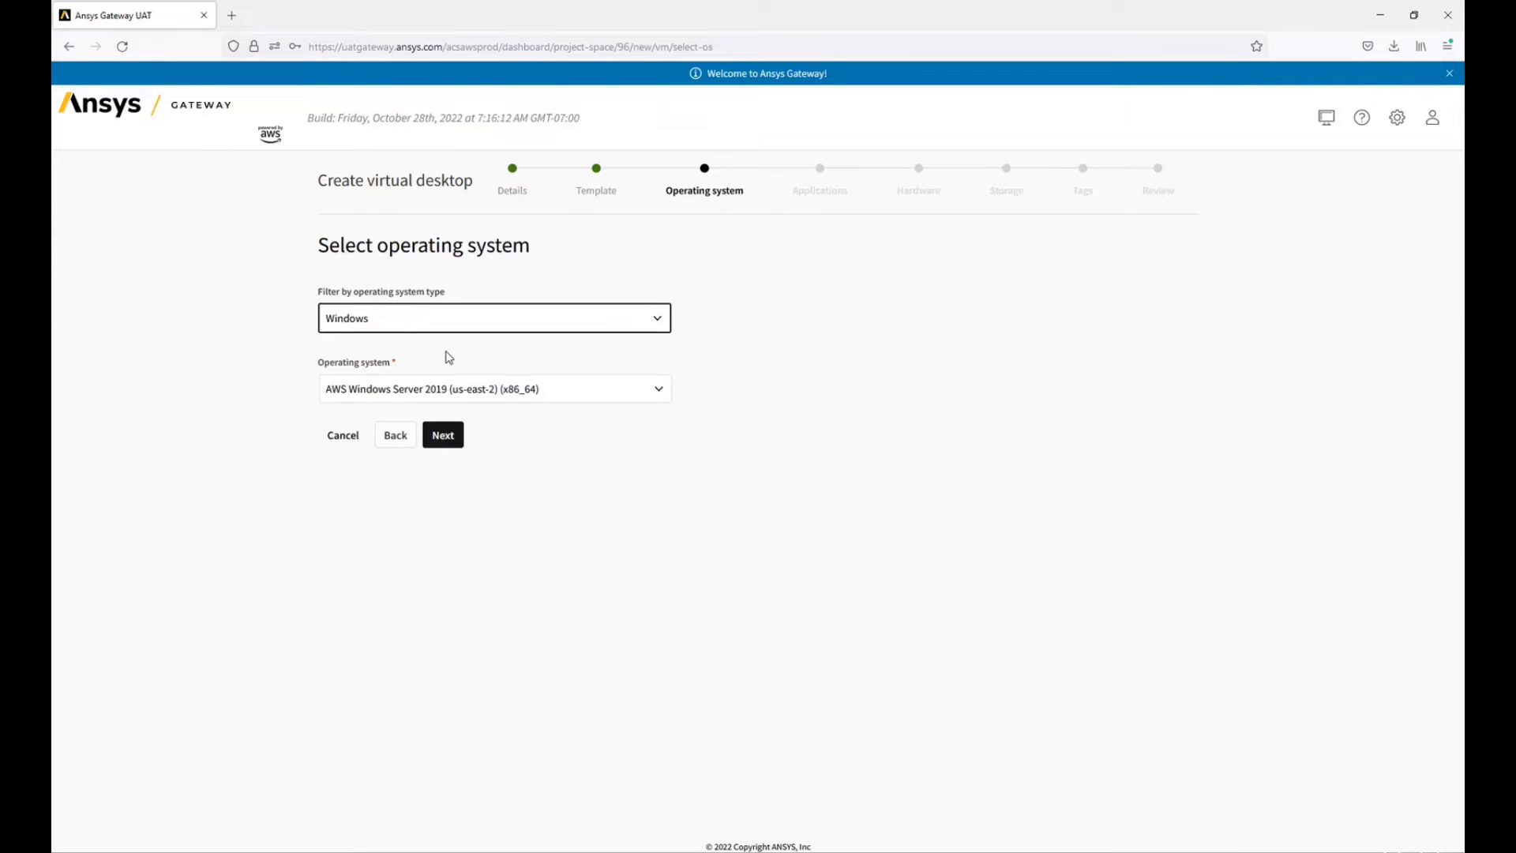
{"action": "left_click", "coordinate": [480, 325]}
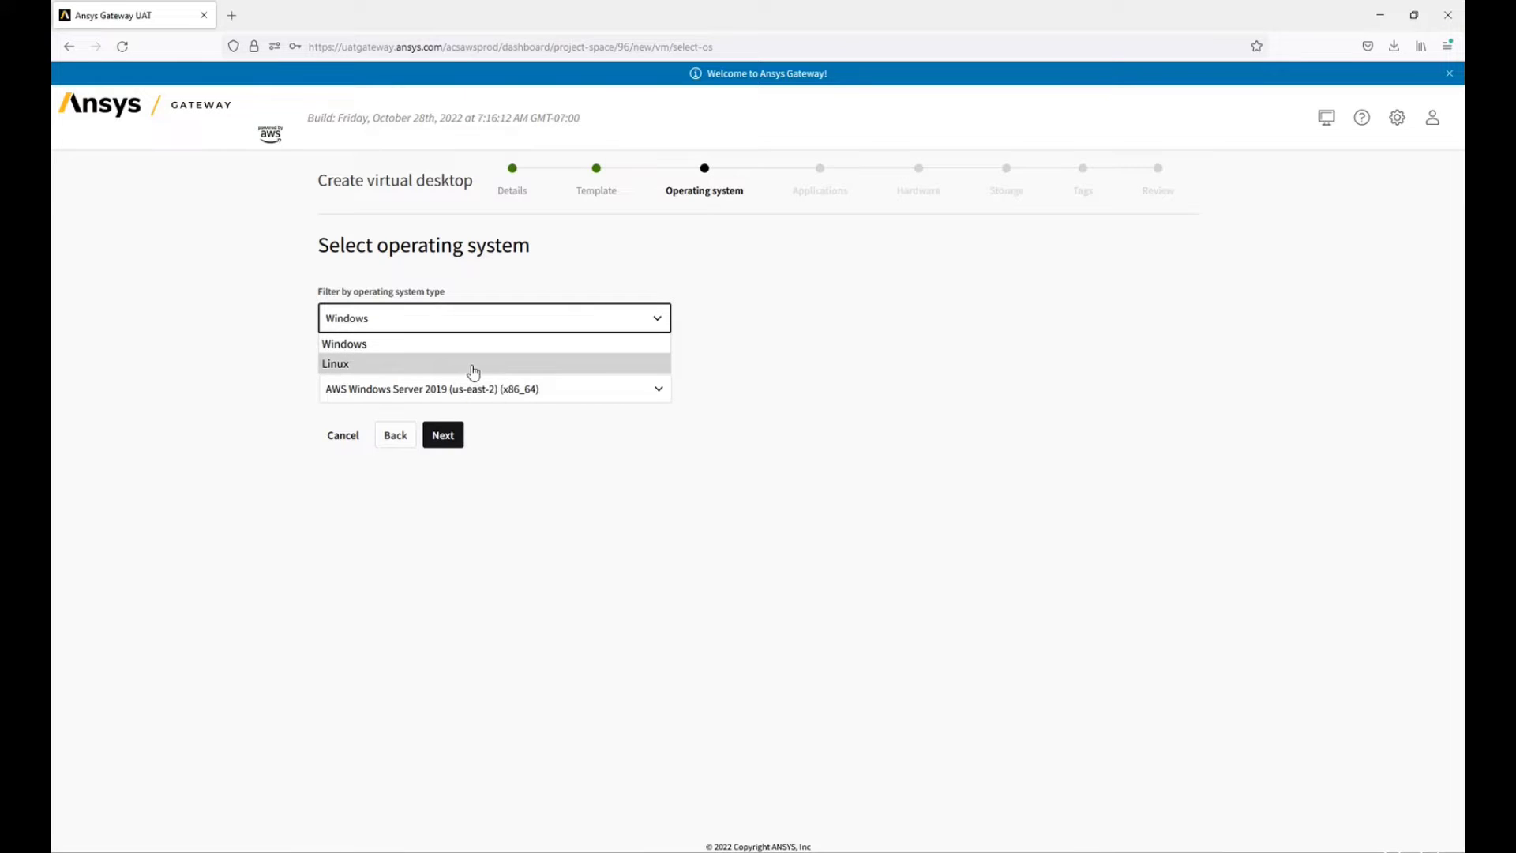
{"action": "left_click", "coordinate": [474, 367]}
{"action": "left_click", "coordinate": [448, 440]}
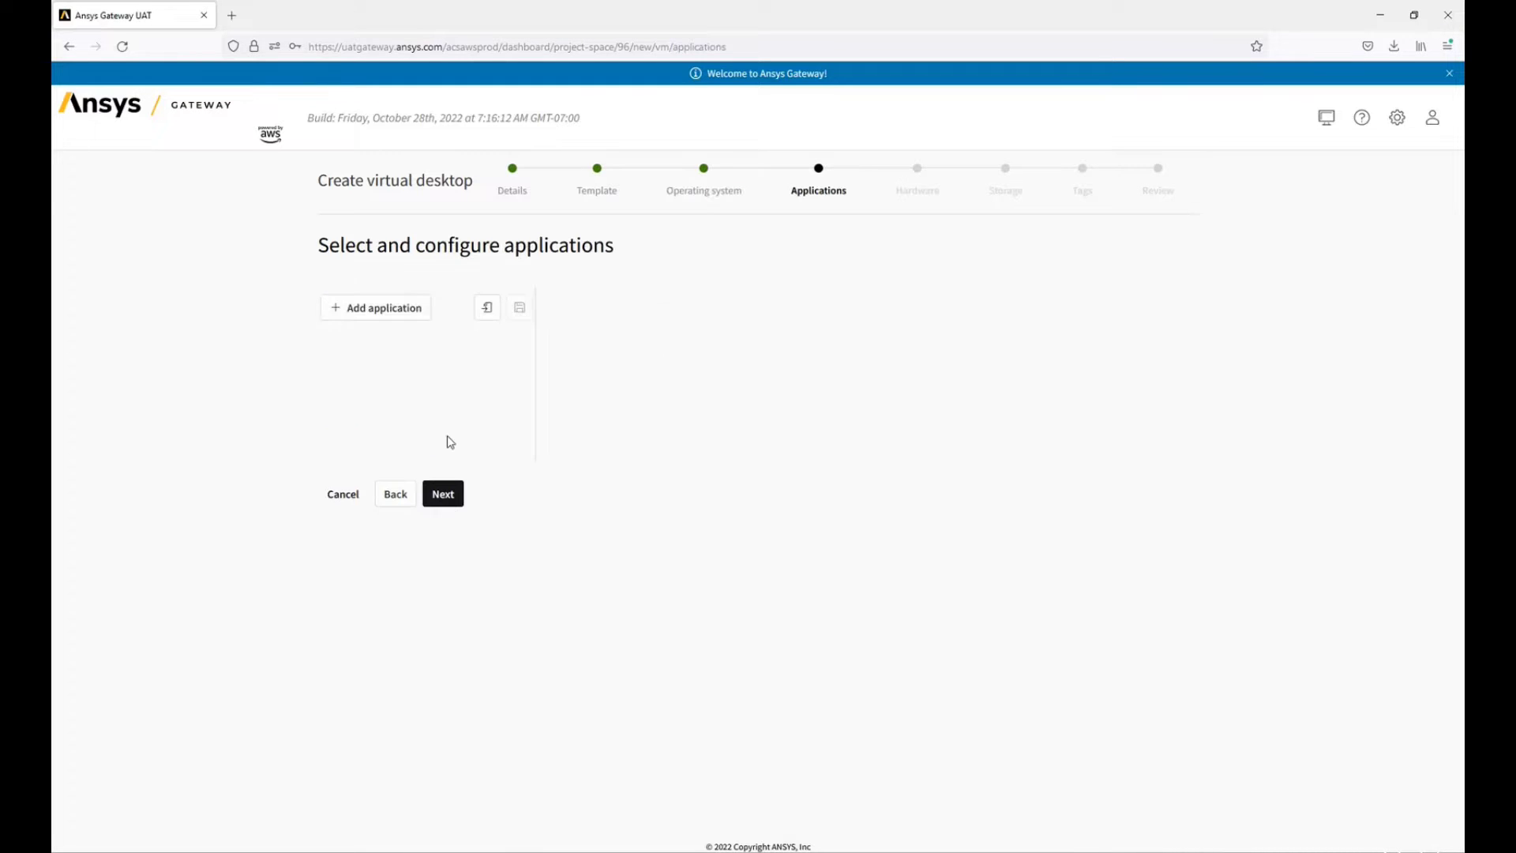
- Add LS-DYNA 2022 R1 Cluster Controller, accepting Slurm Controller and AWS EFA Driver dependencies
{"action": "left_click", "coordinate": [393, 323]}
{"action": "type", "text": "LS-"}
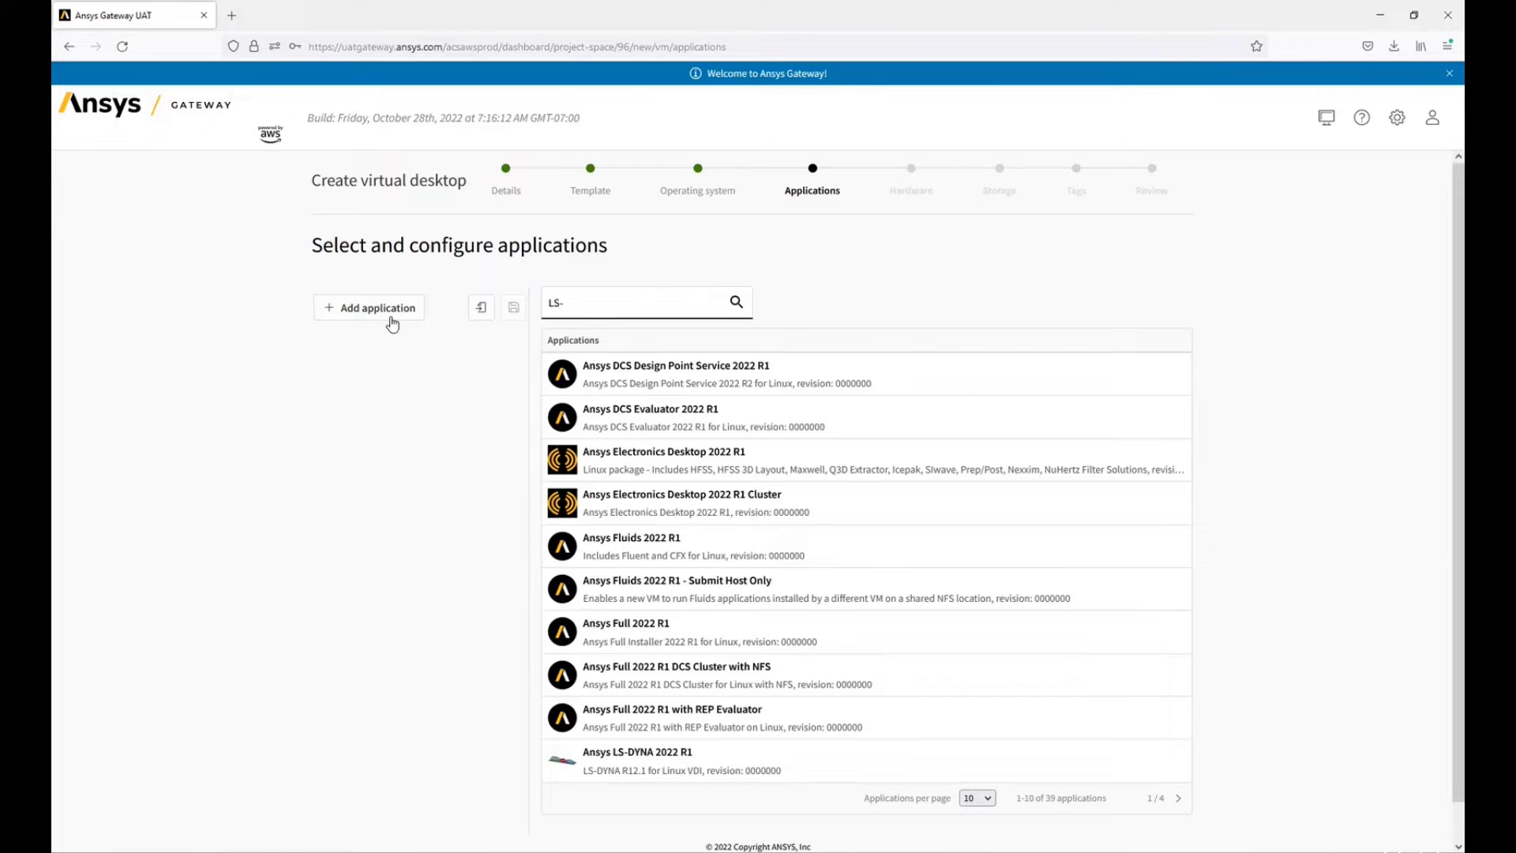
{"action": "type", "text": "Dyna"}
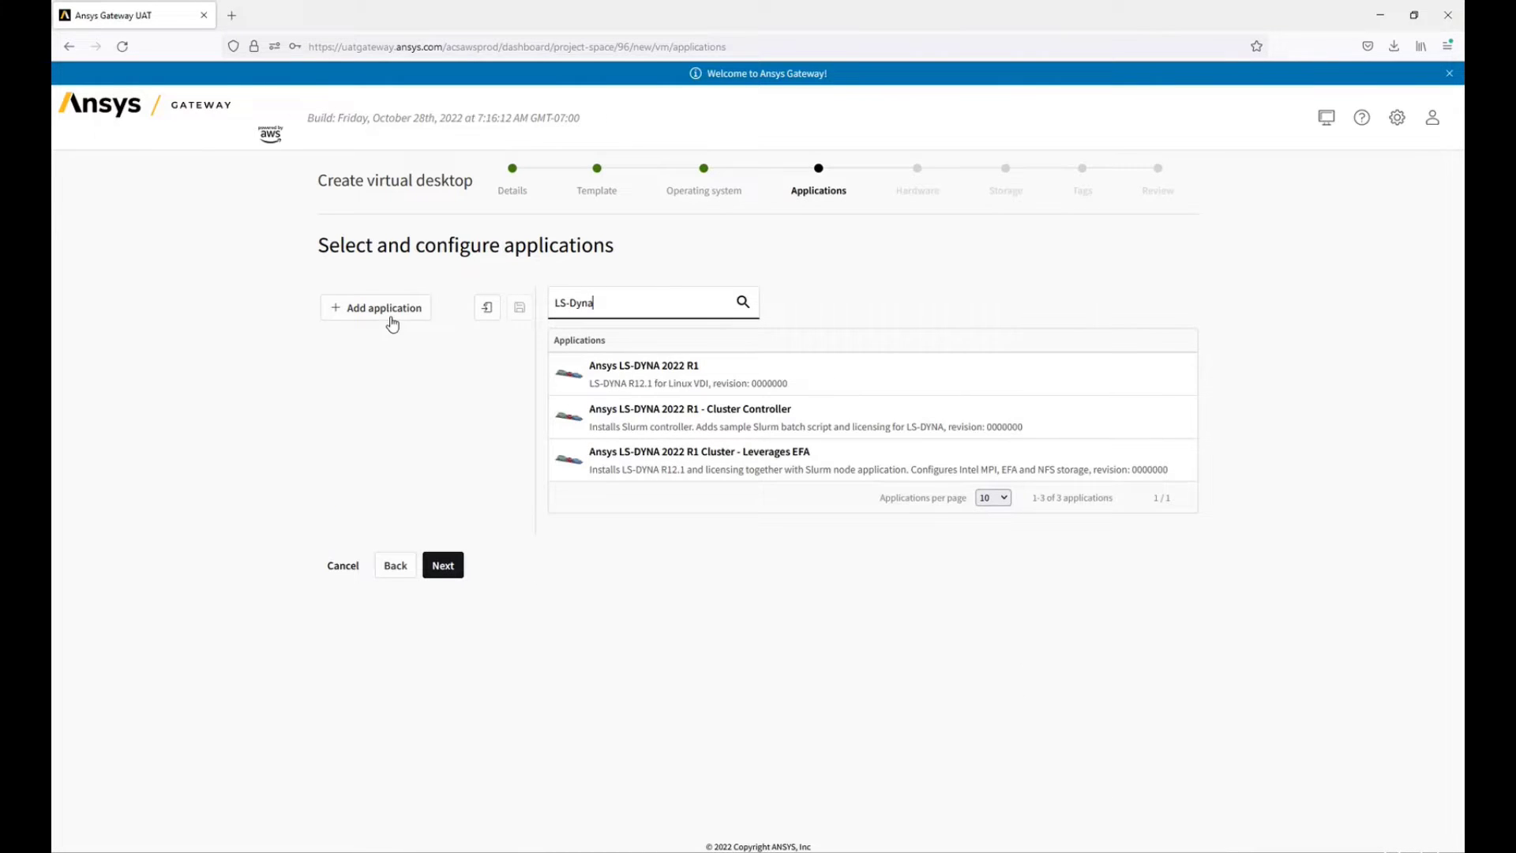
{"action": "left_click", "coordinate": [751, 431]}
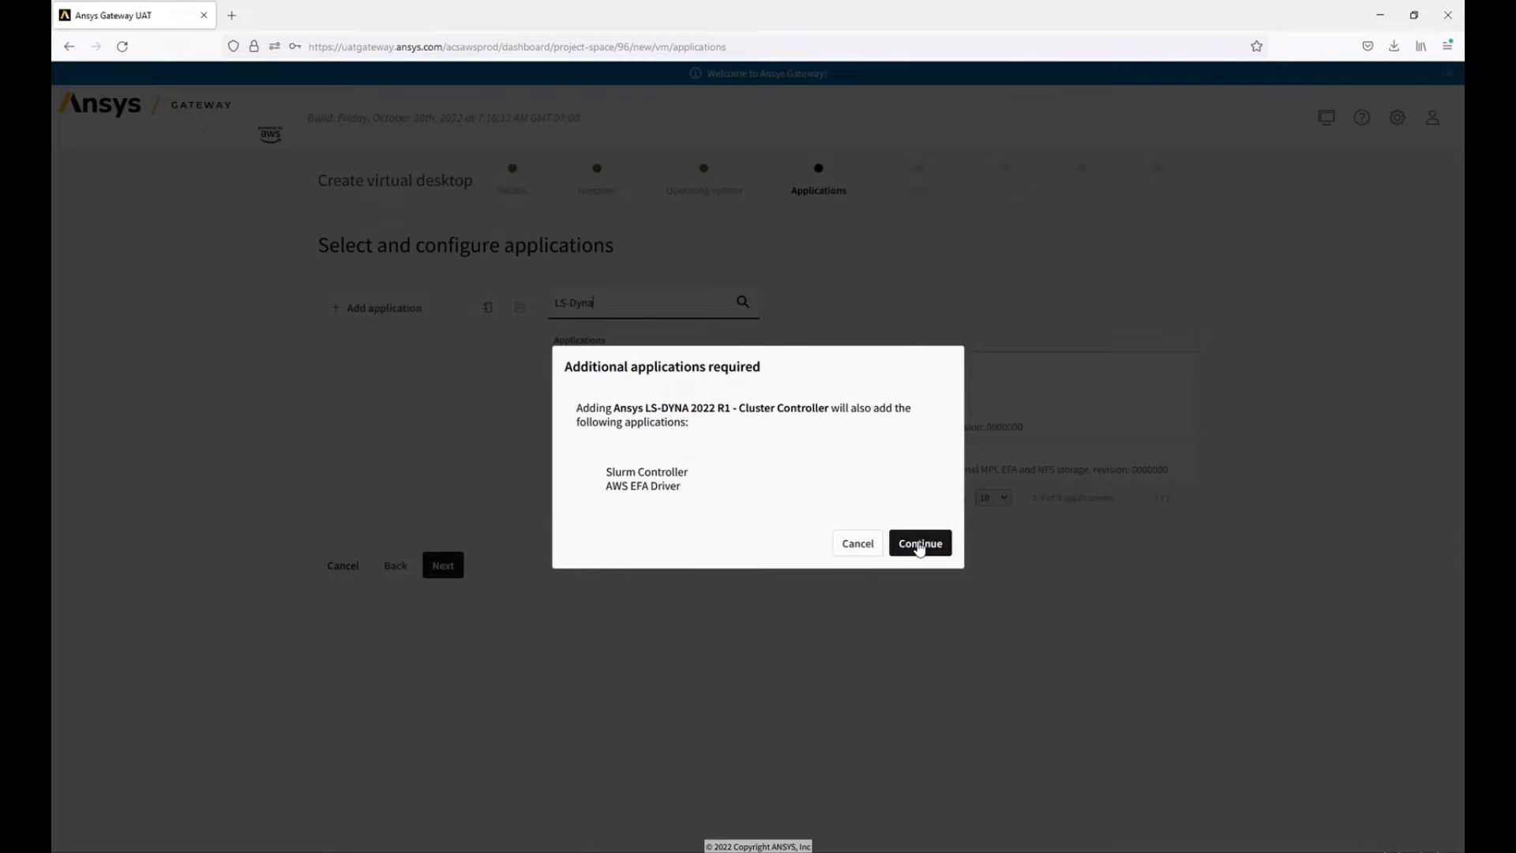
{"action": "left_click", "coordinate": [920, 544]}
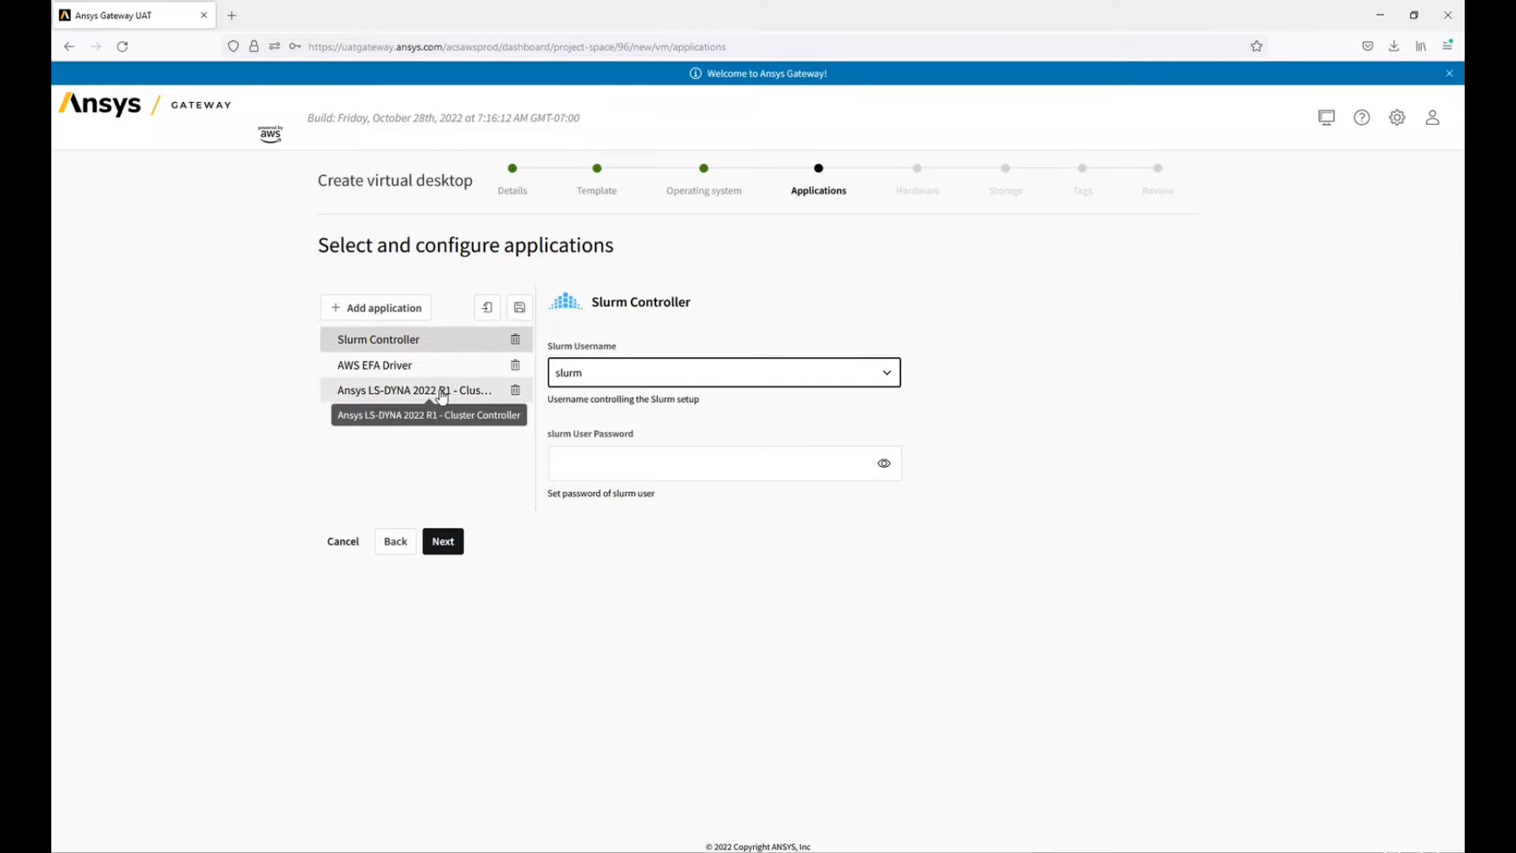
- Enter the slurm user's password and review the EFA Driver and Cluster Controller settings
{"action": "left_click", "coordinate": [605, 473]}
{"action": "type", "text": "***"}
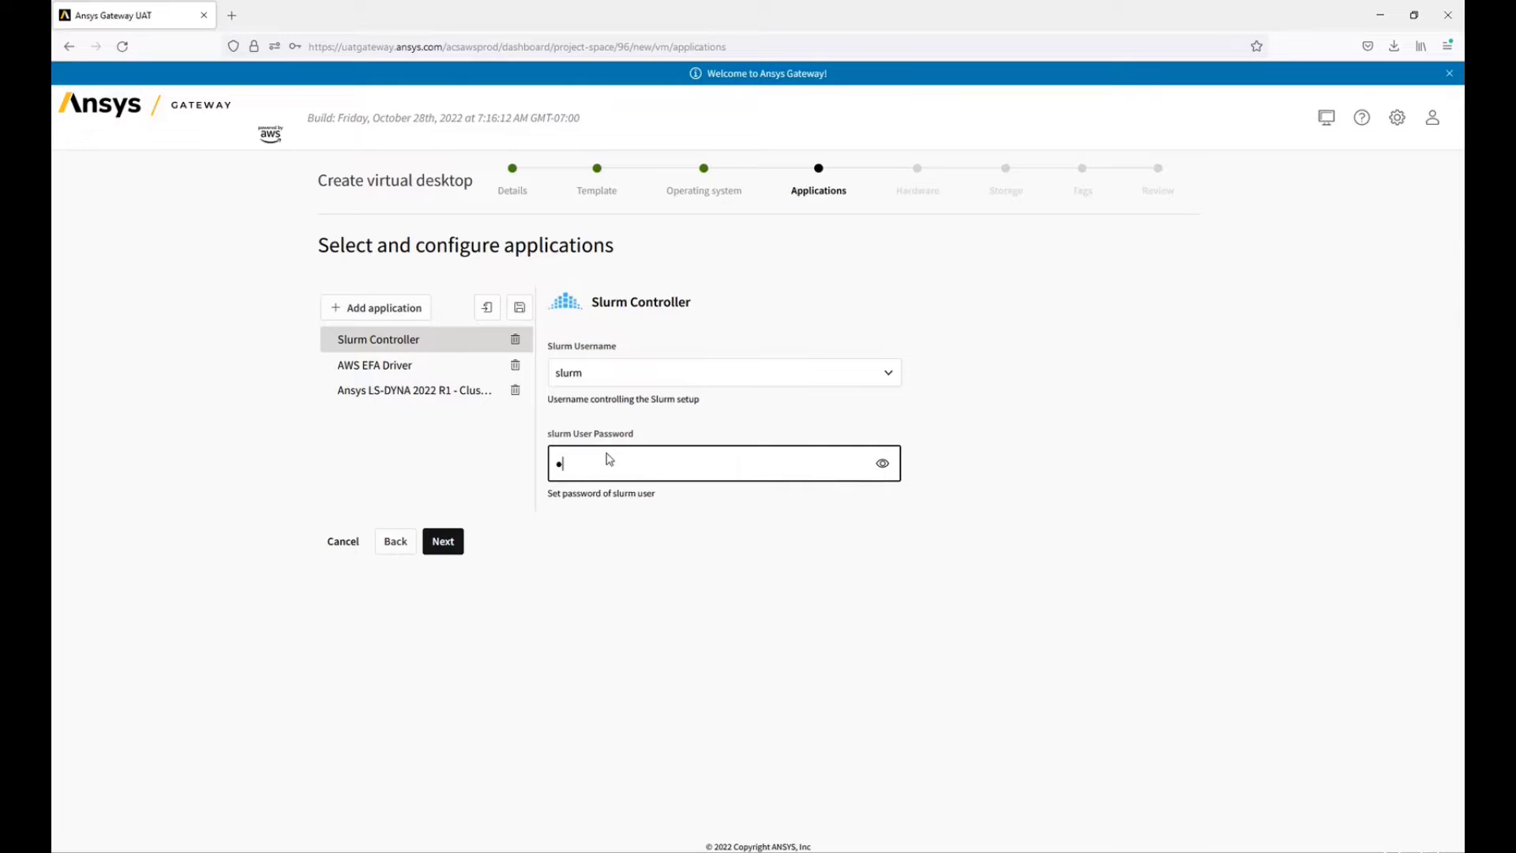
{"action": "type", "text": "***"}
{"action": "left_click", "coordinate": [464, 376]}
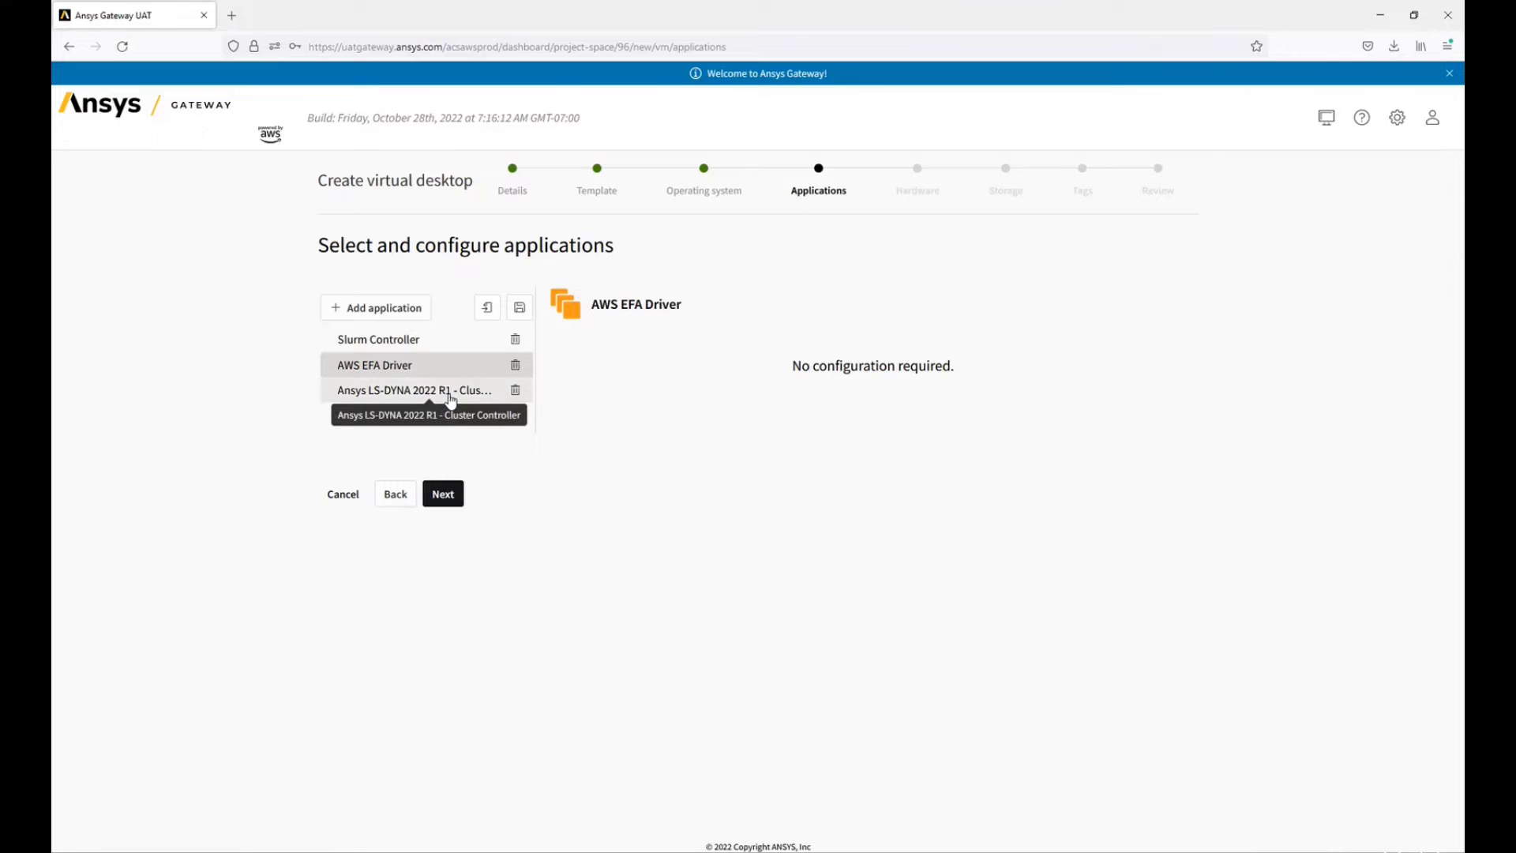
{"action": "left_click", "coordinate": [451, 395]}
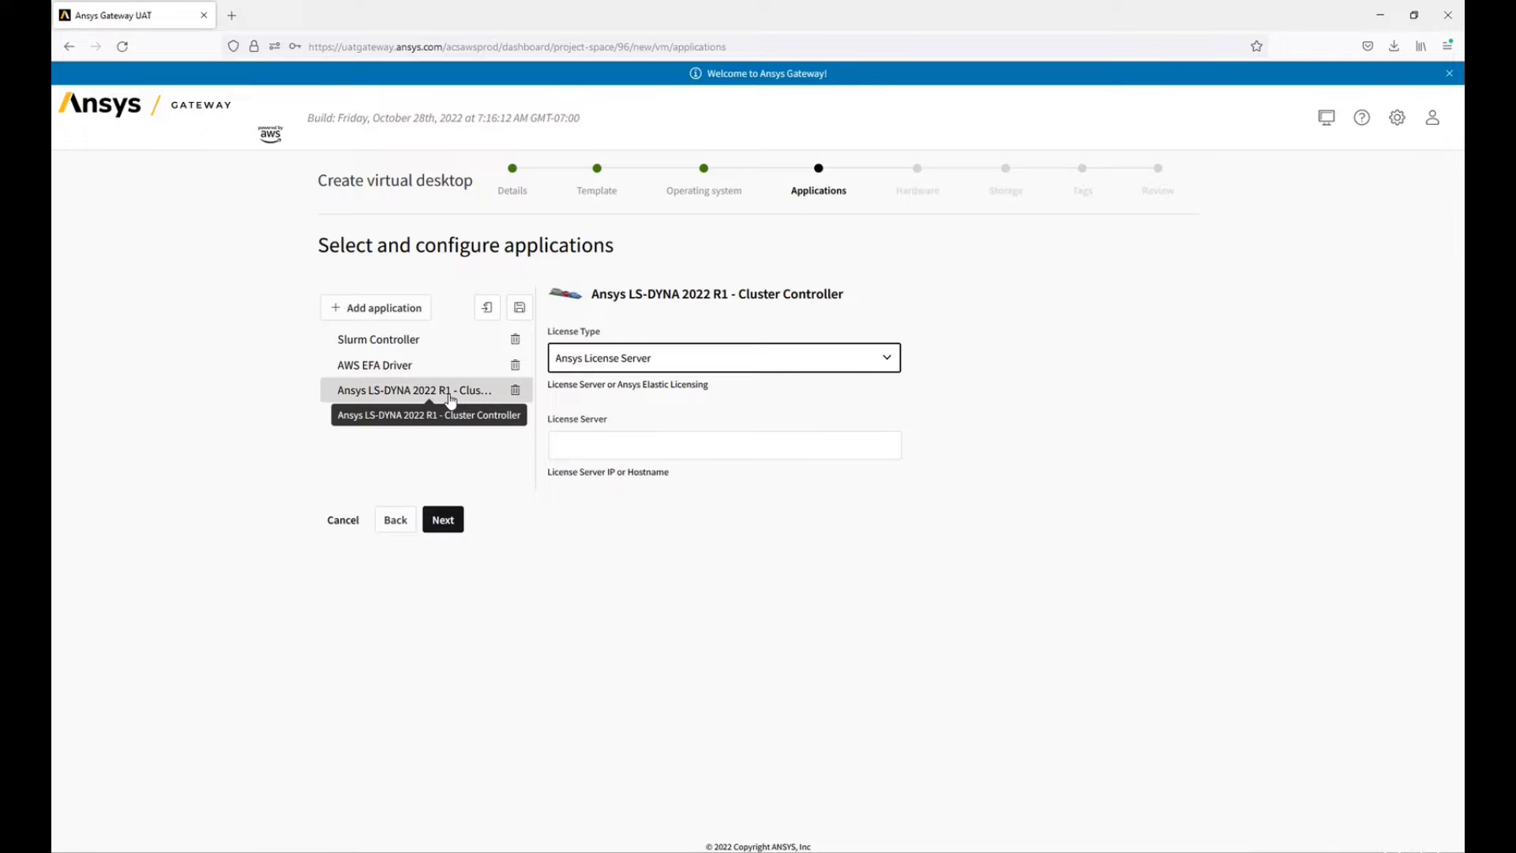
- Keep Ansys License Server as license type and paste the license server address
{"action": "left_click", "coordinate": [804, 366]}
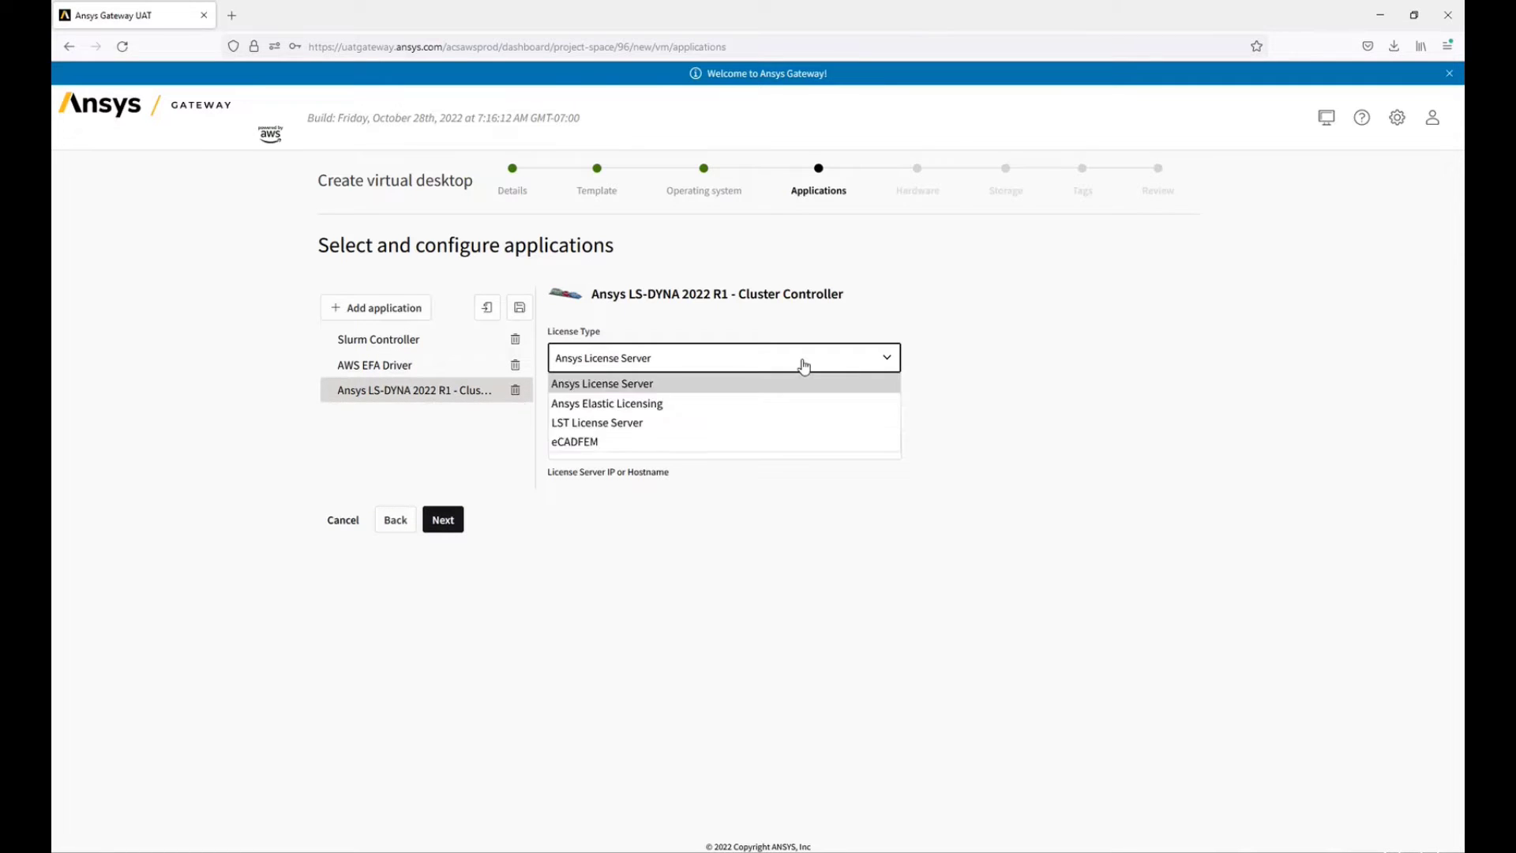
{"action": "left_click", "coordinate": [924, 383]}
{"action": "left_click", "coordinate": [776, 444]}
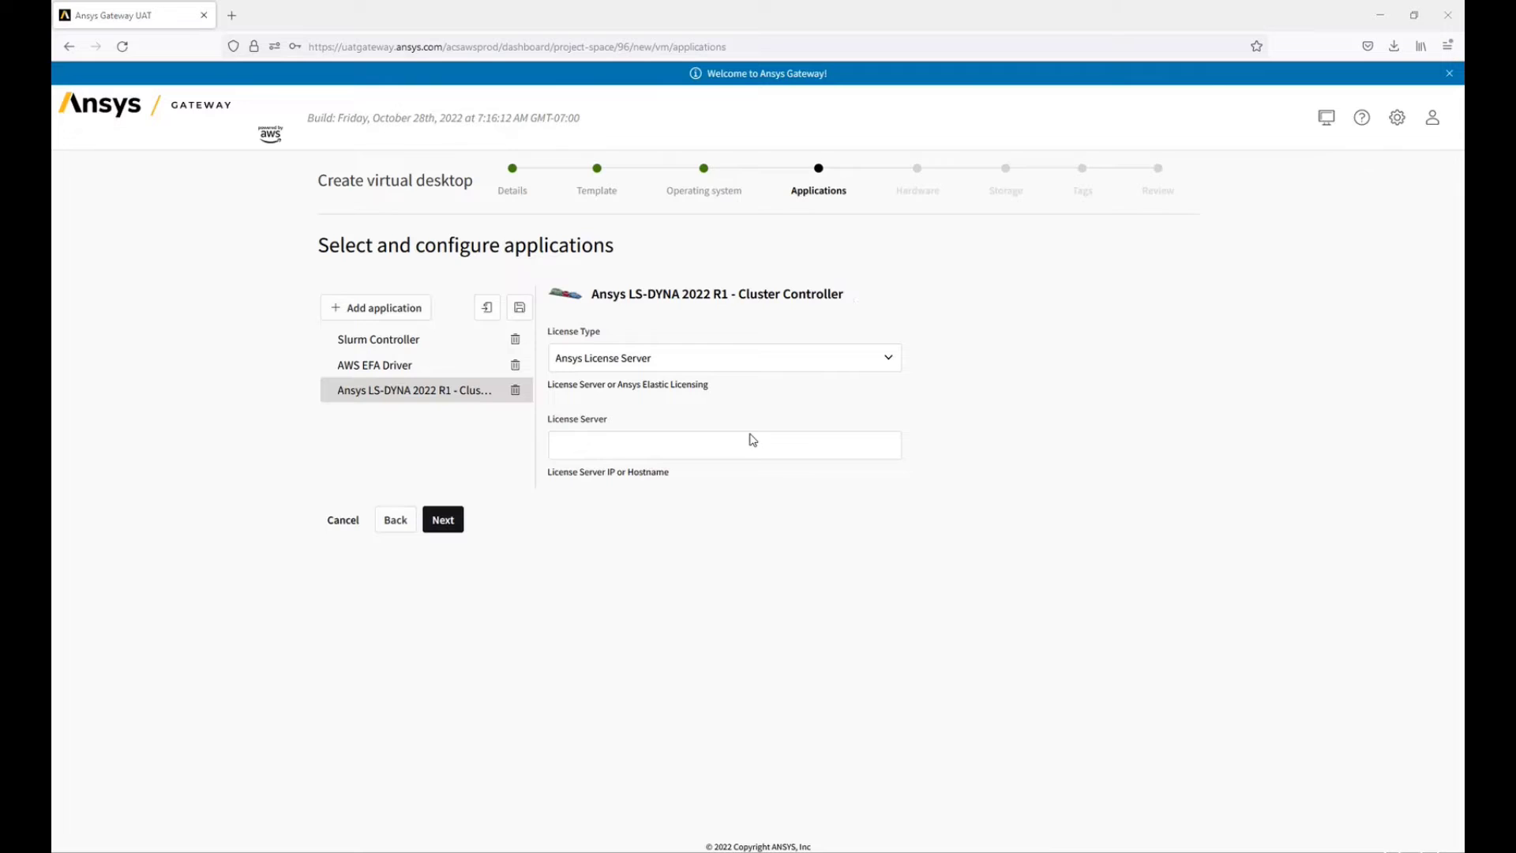
{"action": "key", "text": "ctrl+v"}
{"action": "left_click", "coordinate": [431, 527]}
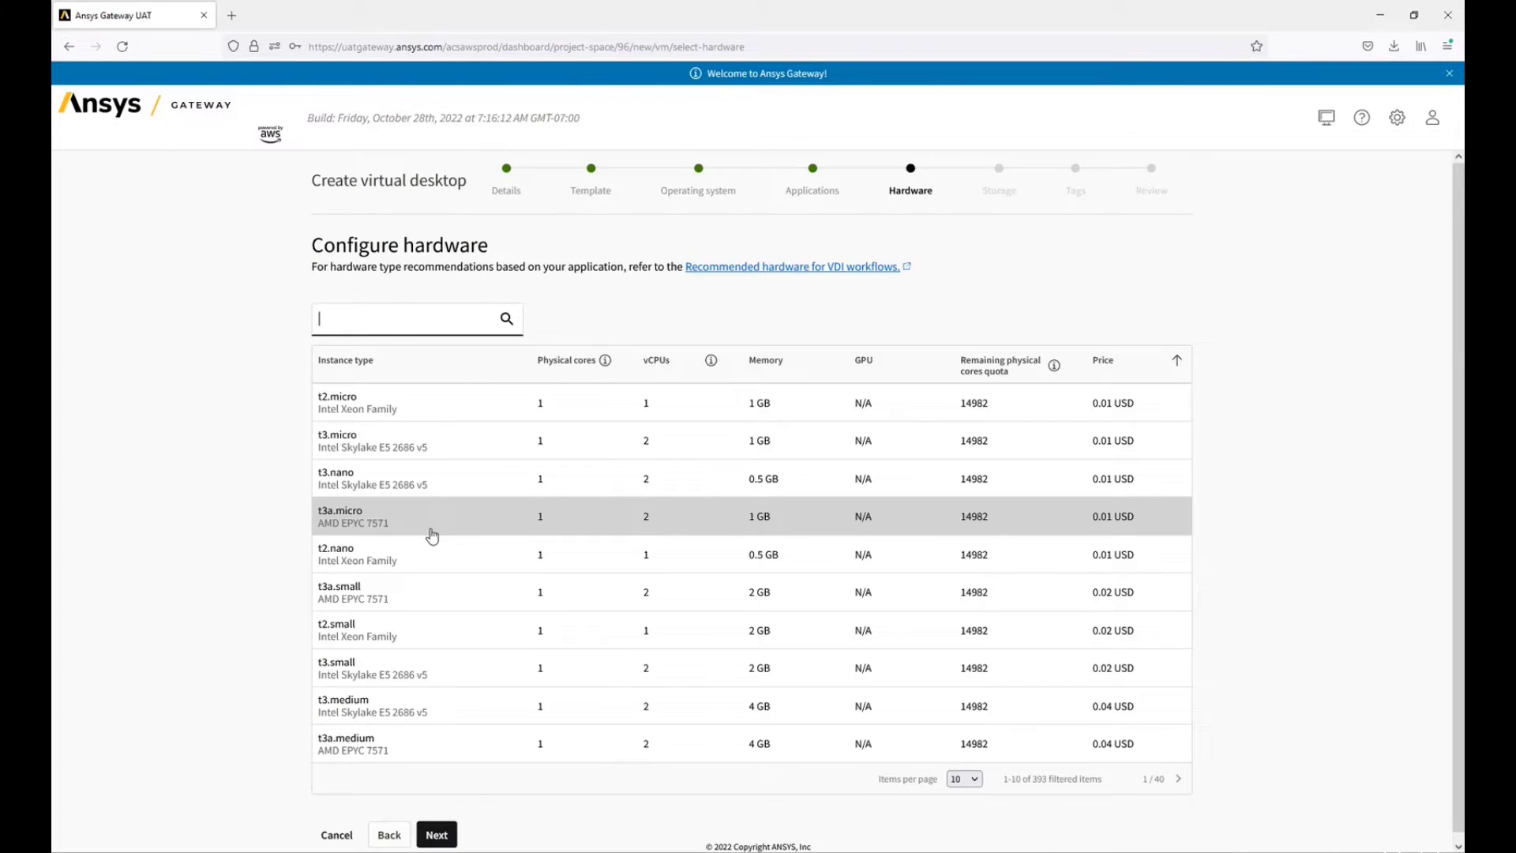
- Choose the c6i.2xlarge instance type for the Controller desktop
{"action": "type", "text": "c6i"}
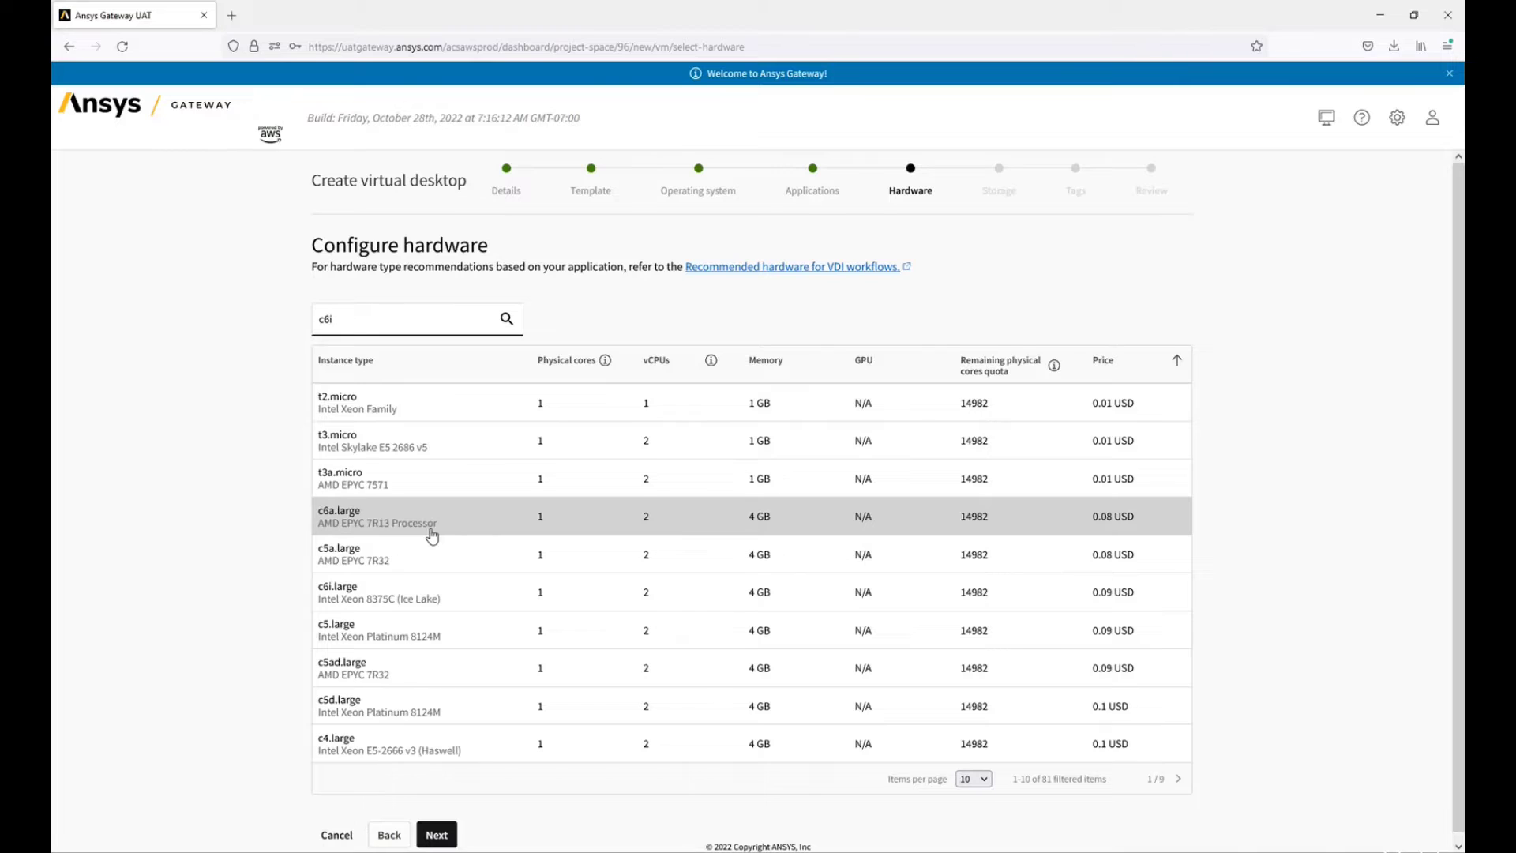
{"action": "type", "text": ".2"}
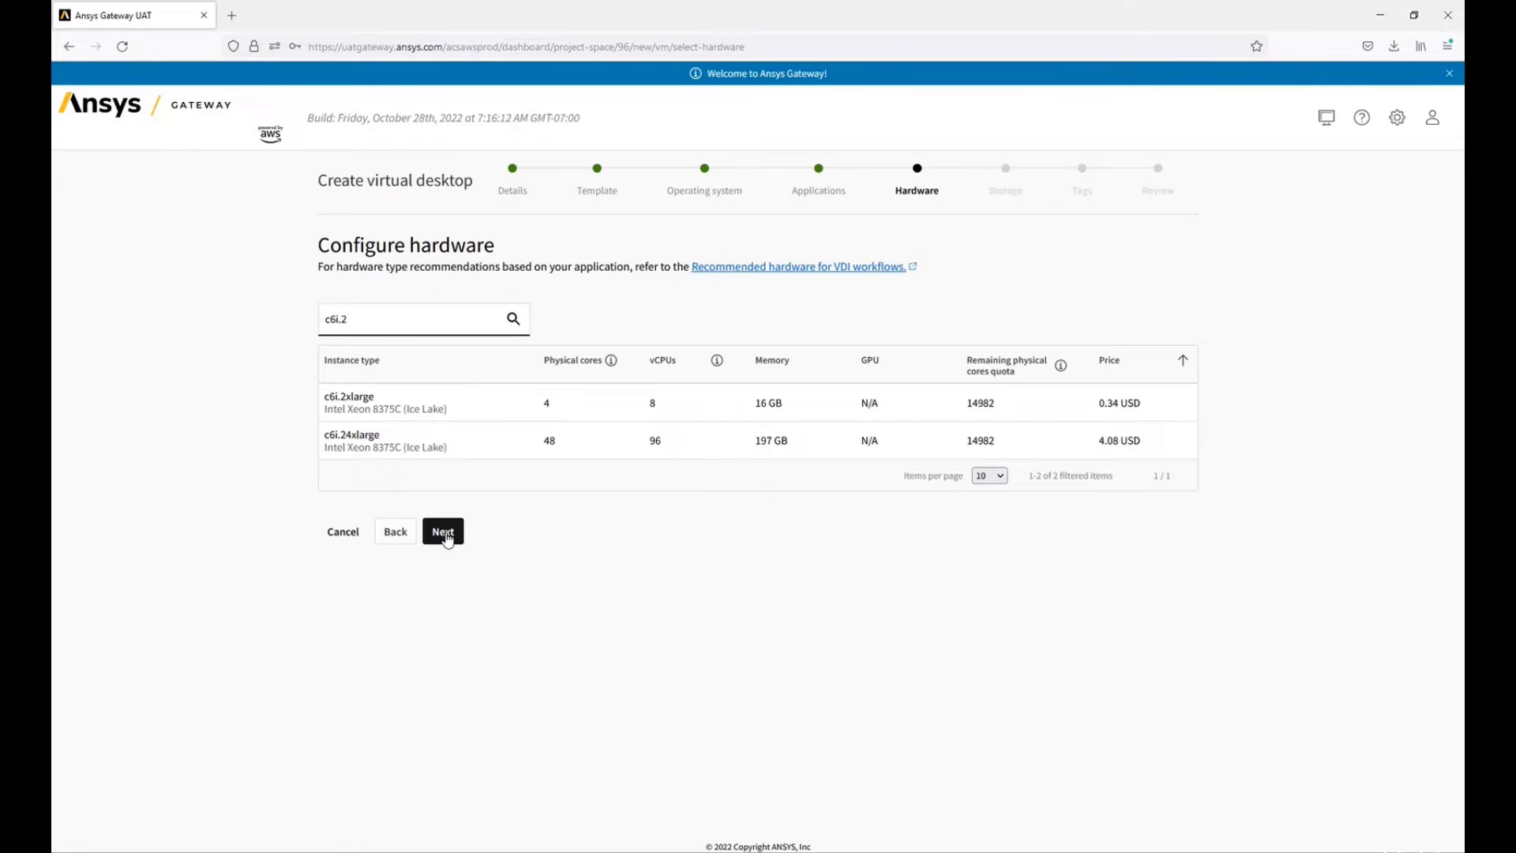
{"action": "left_click", "coordinate": [442, 404]}
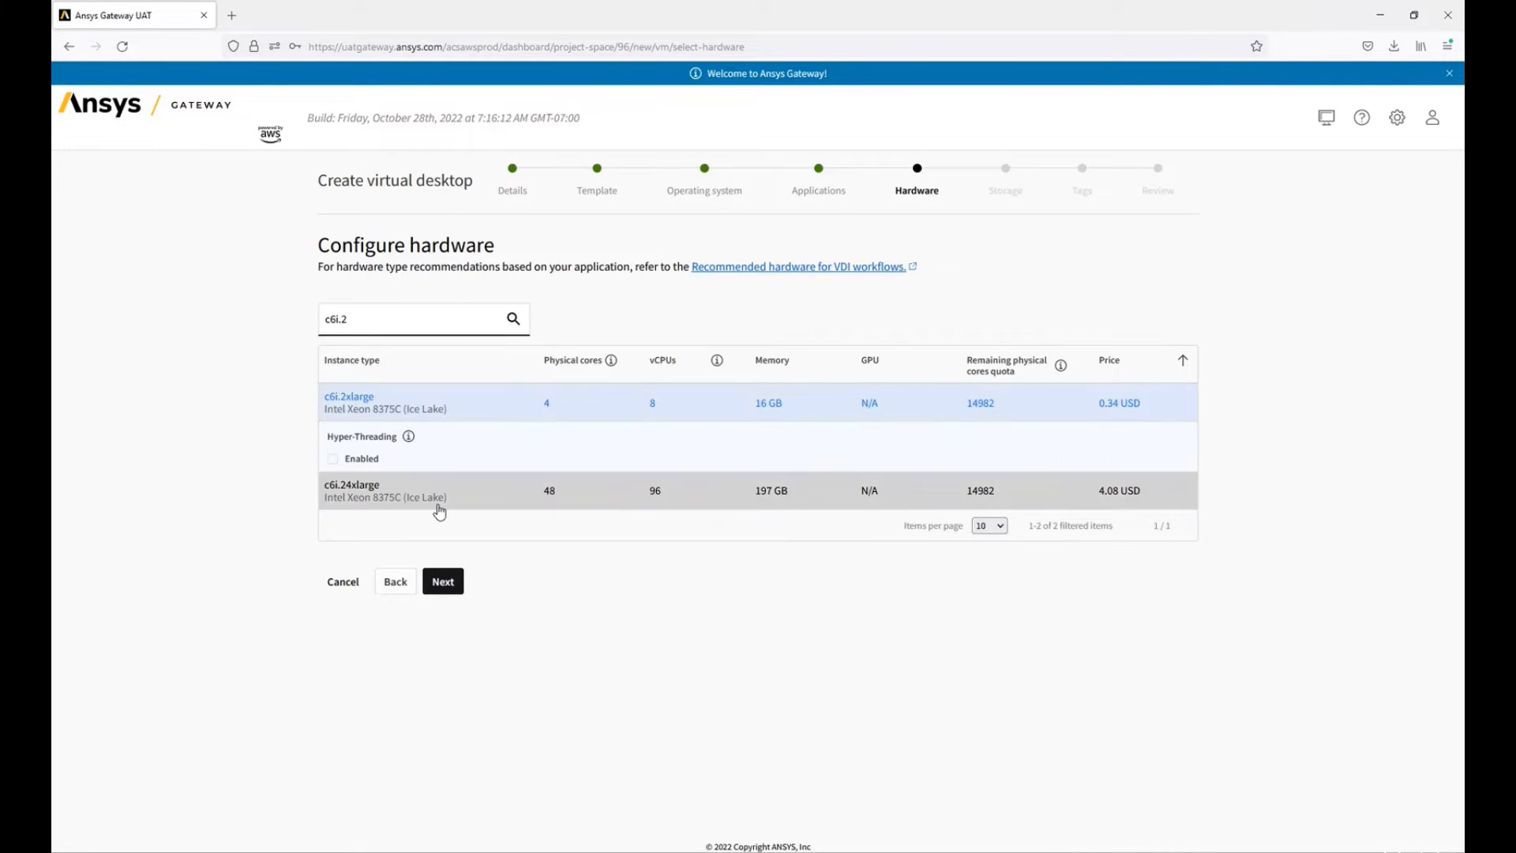
{"action": "left_click", "coordinate": [443, 581]}
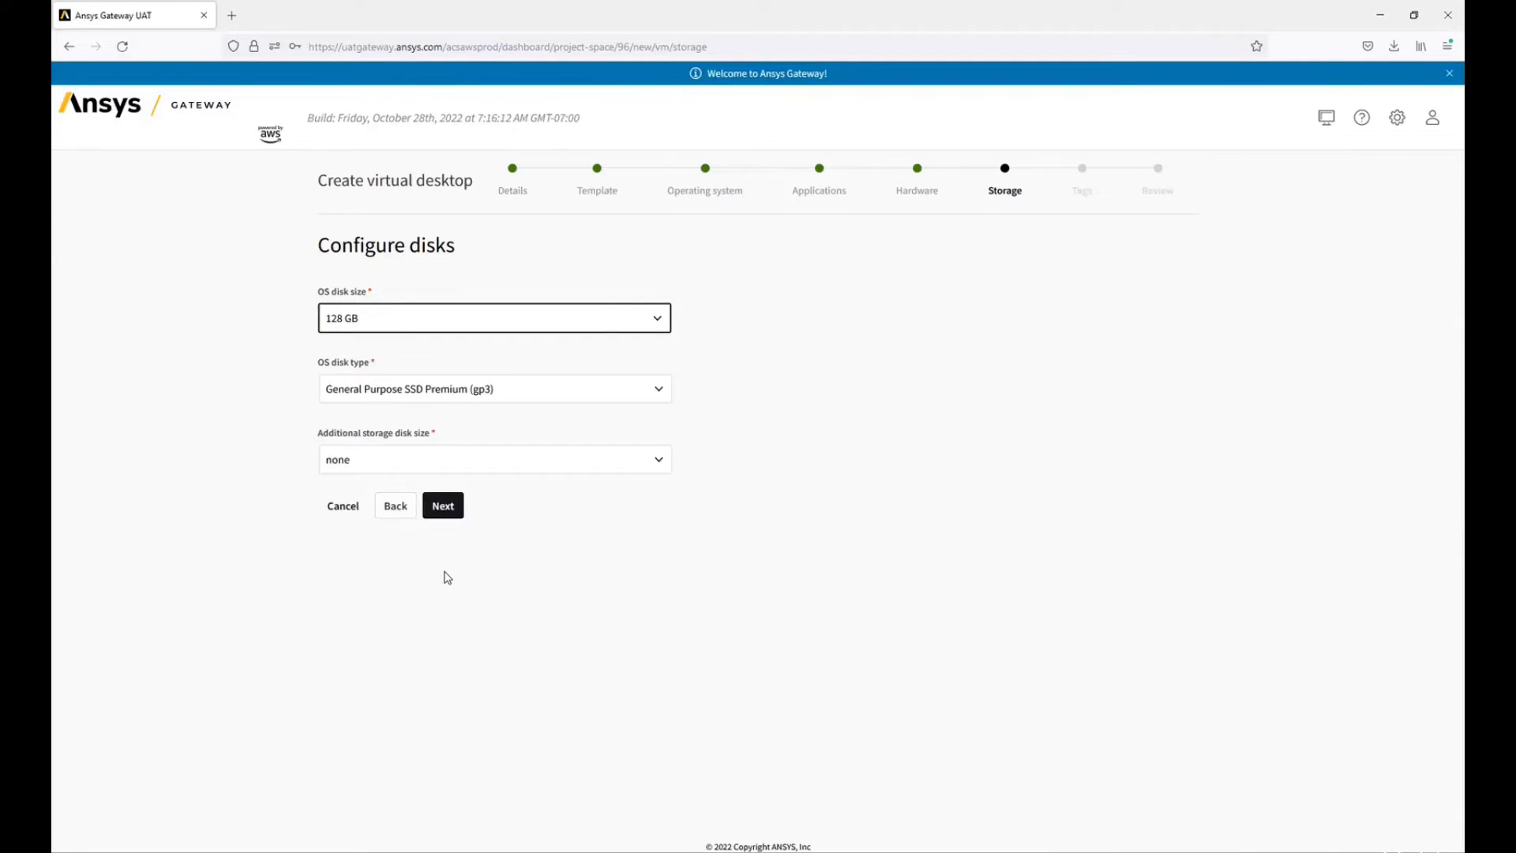
- Keep the 128 GB disk, tag createdBy with the creator's e-mail and Purpose 'lsdyna test', then create
{"action": "left_click", "coordinate": [447, 513]}
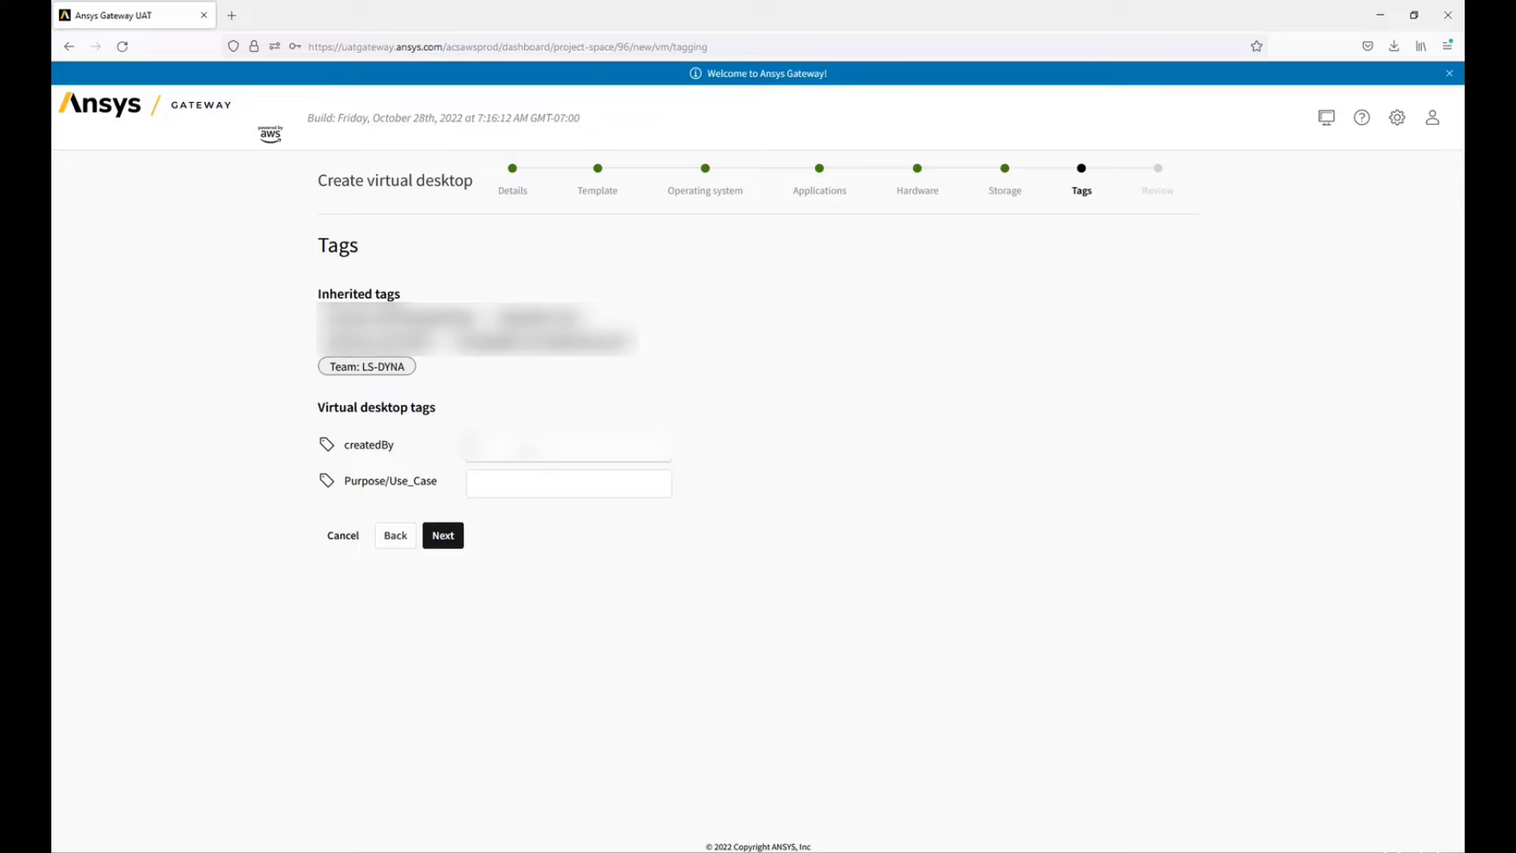
{"action": "type", "text": "@ansys.com"}
{"action": "key", "text": "Tab"}
{"action": "type", "text": "lsdyna test"}
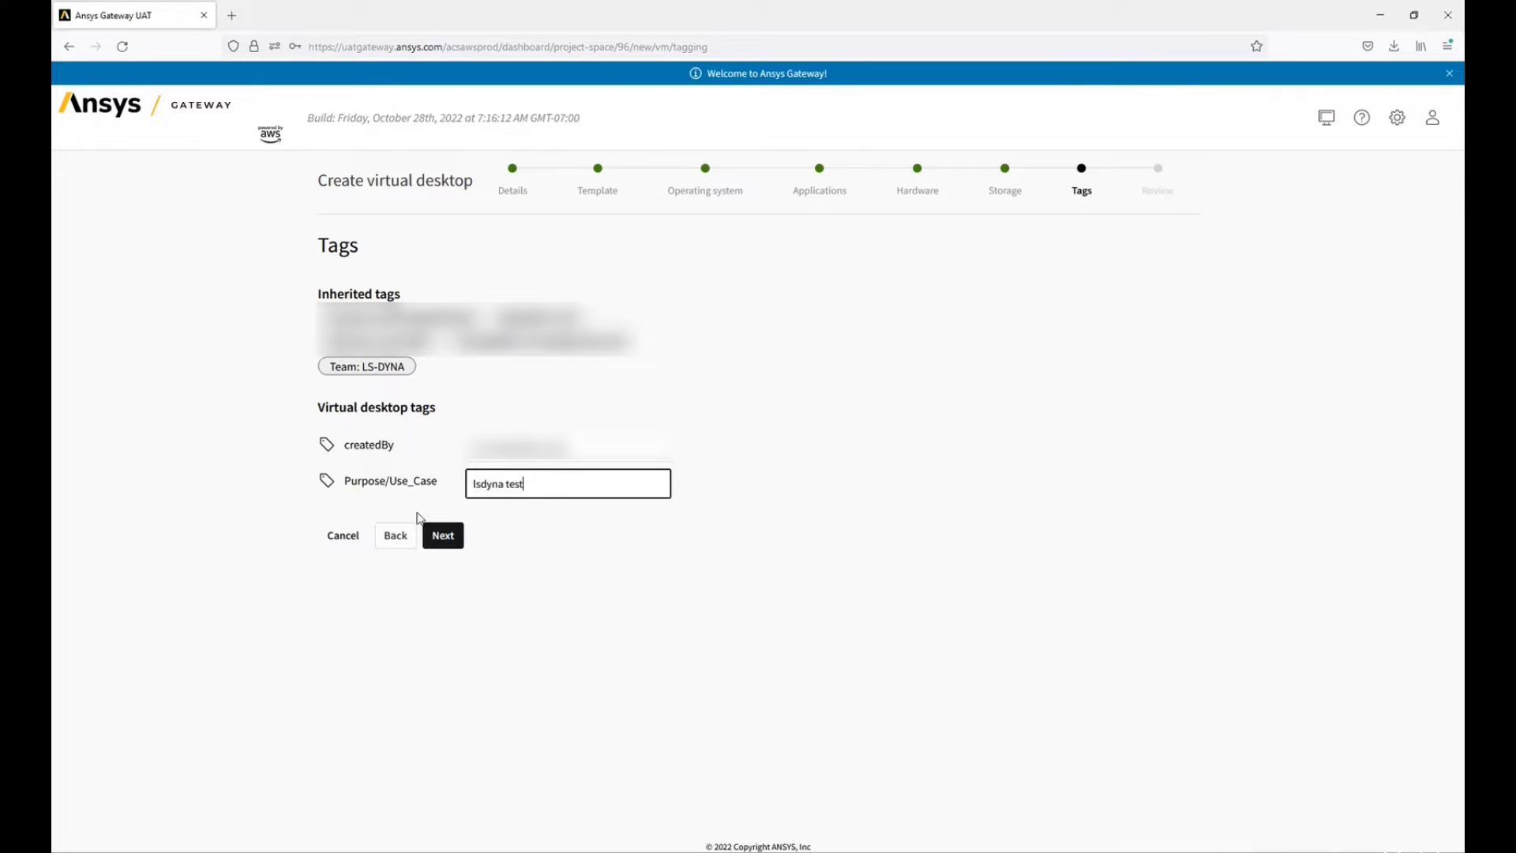
{"action": "left_click", "coordinate": [443, 535]}
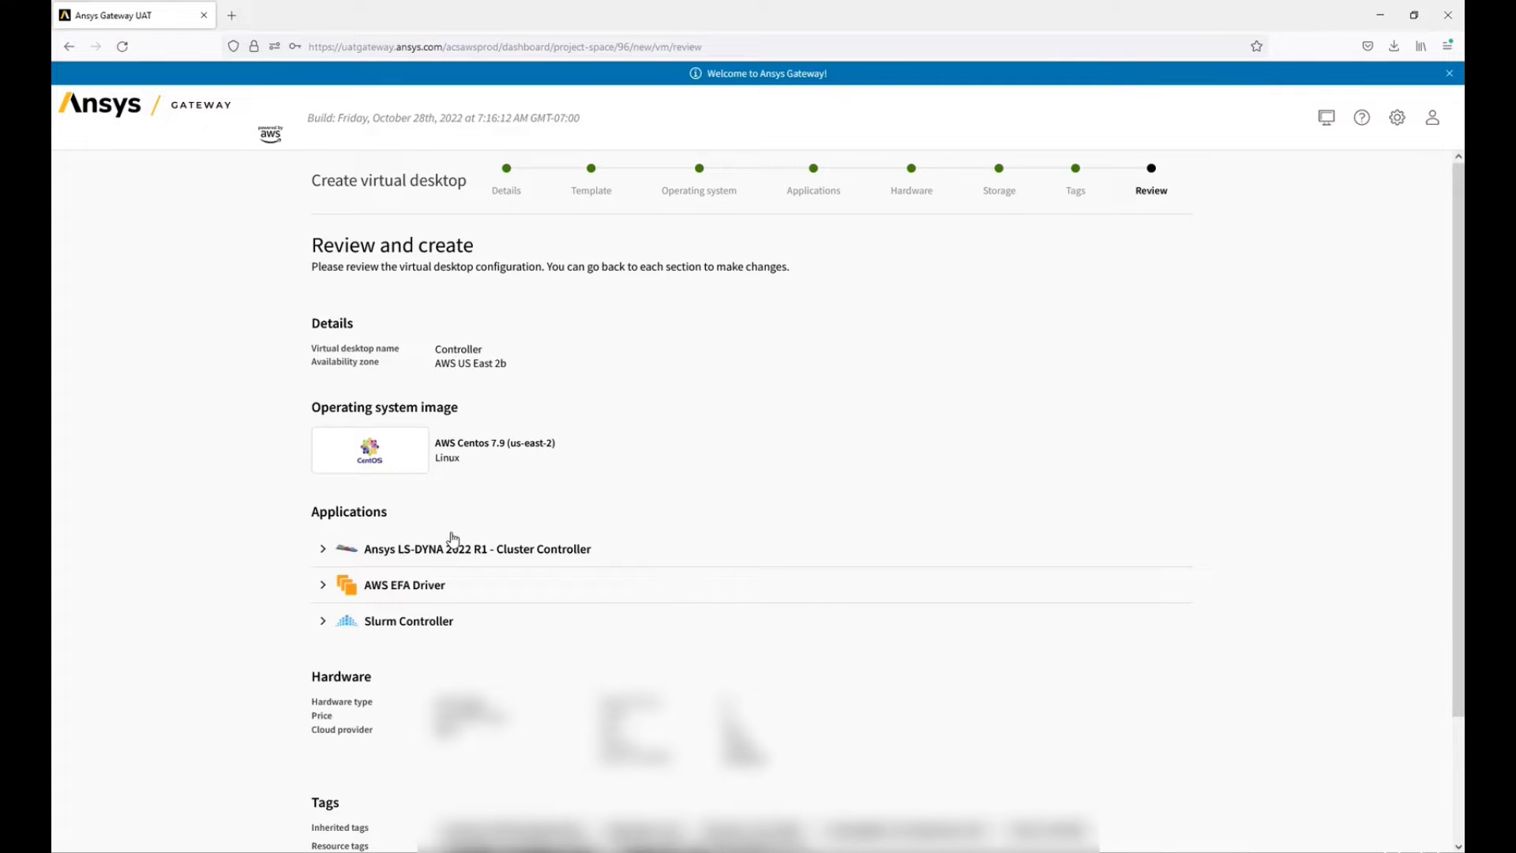
{"action": "scroll", "coordinate": [452, 539], "scroll_direction": "down", "scroll_amount": 2}
{"action": "left_click", "coordinate": [598, 827]}
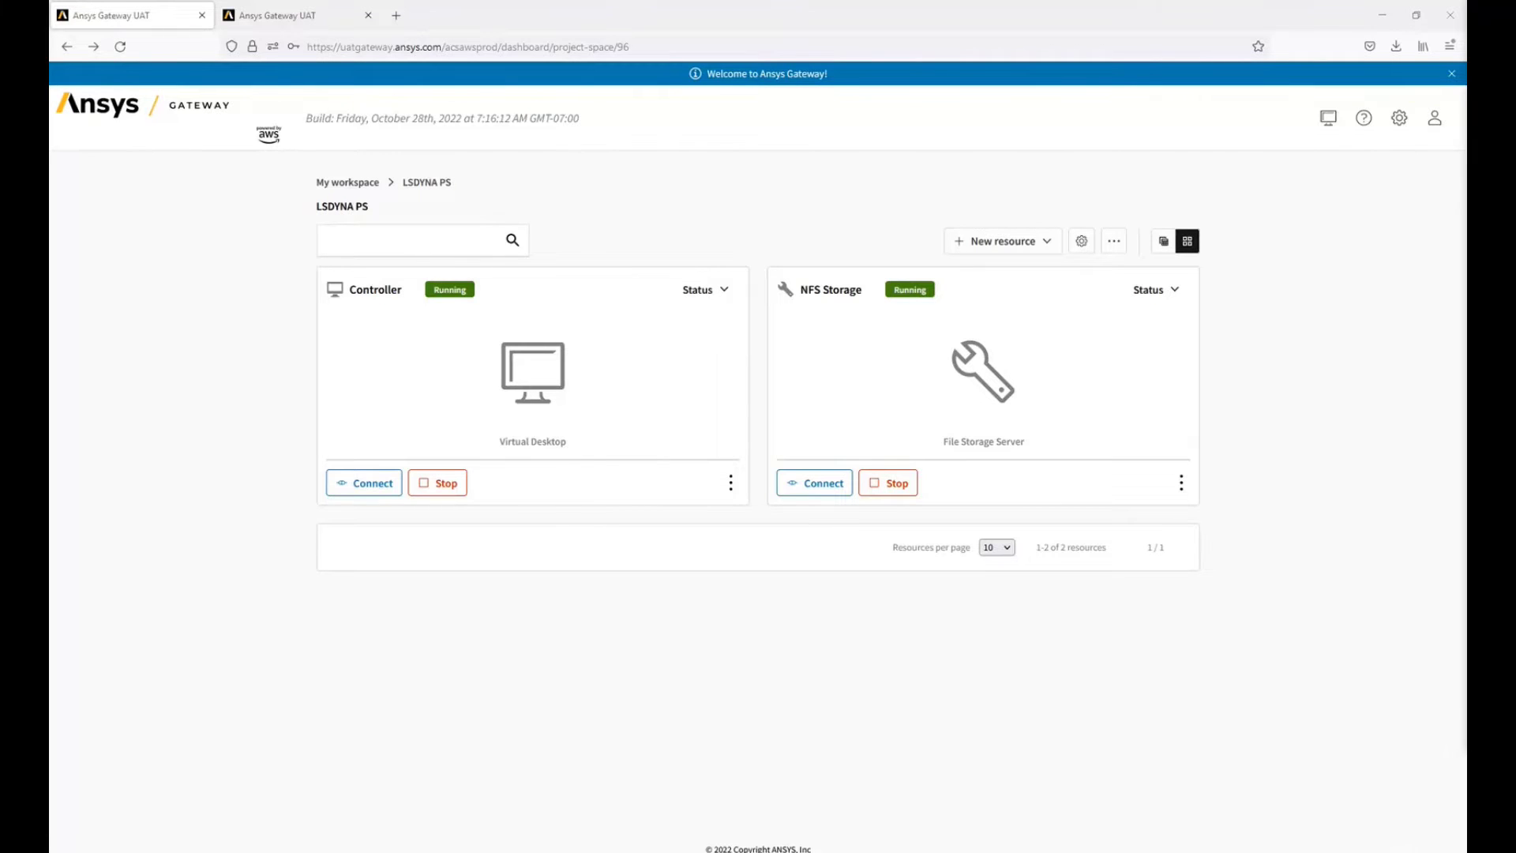
- Open the Create HPC cluster wizard from New resource
{"action": "left_click", "coordinate": [974, 245]}
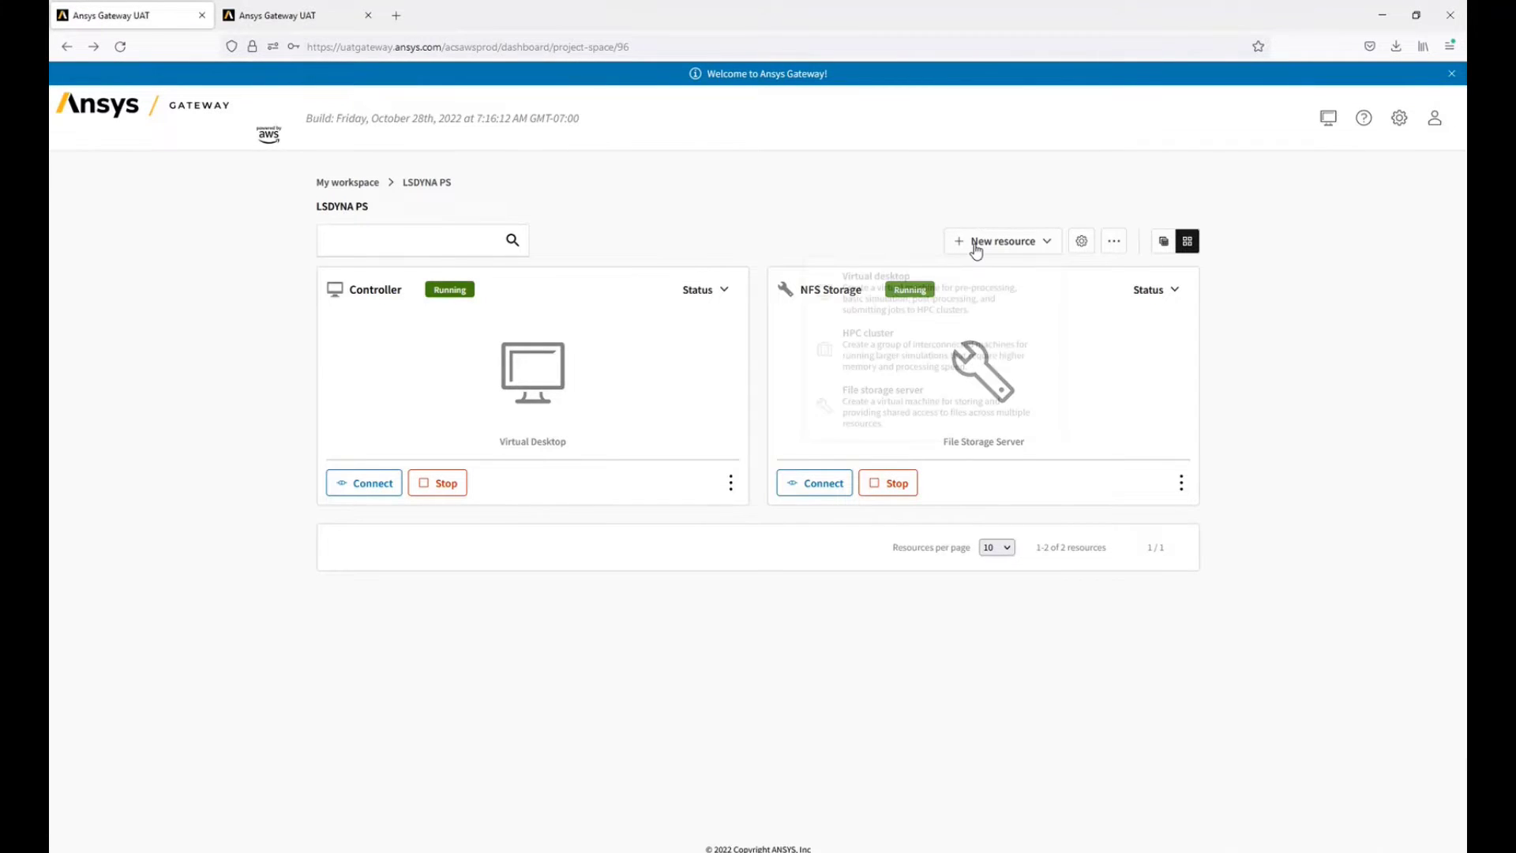
{"action": "left_click", "coordinate": [968, 351]}
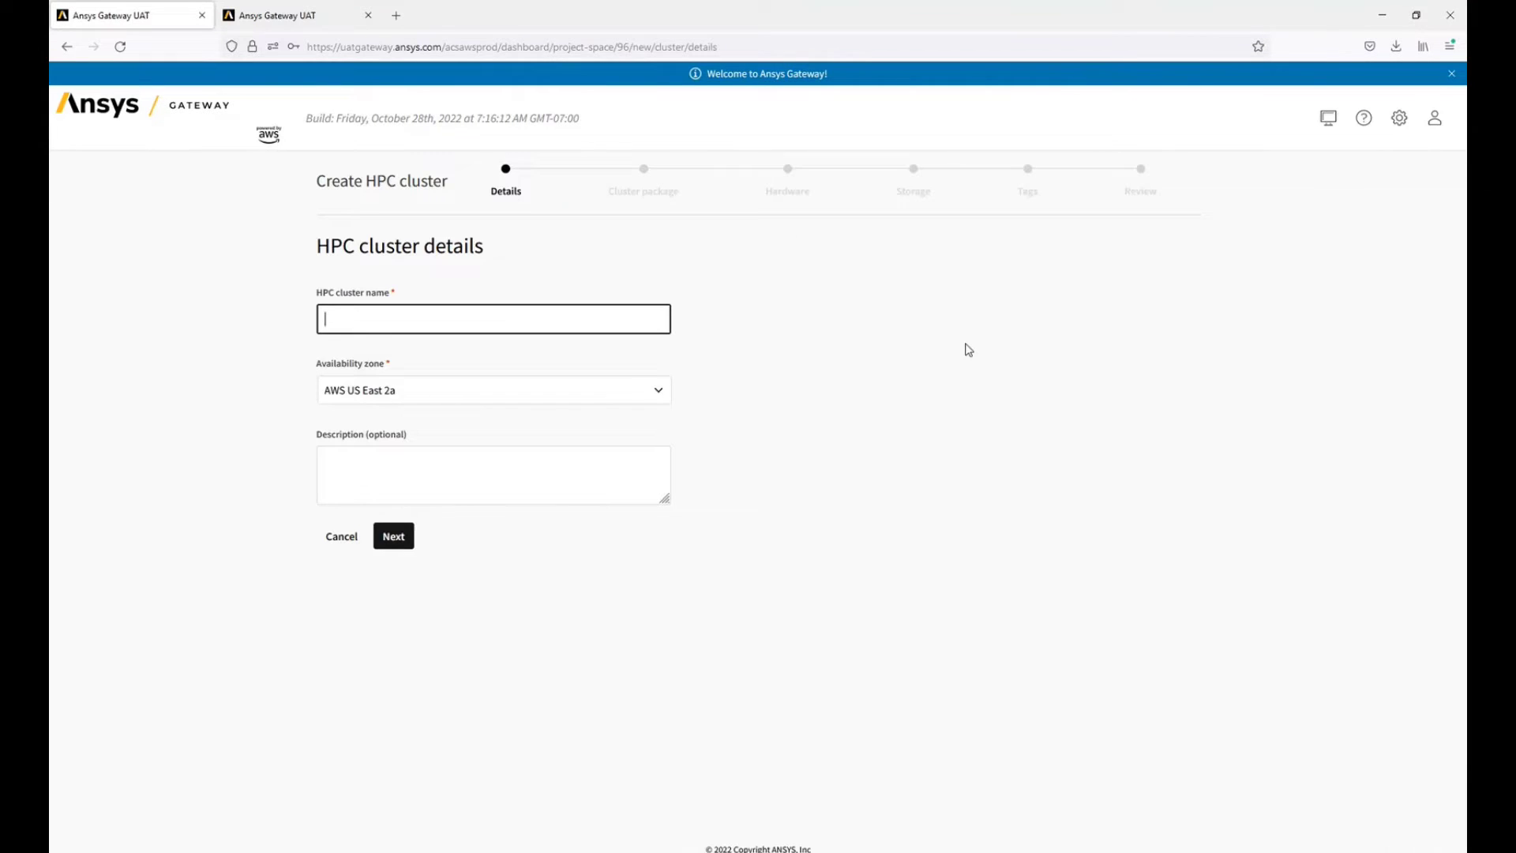
- Name the cluster 'HPC Cluster', set zone AWS US East 2b, and proceed to packages
{"action": "type", "text": "HPC Cluster"}
{"action": "left_click", "coordinate": [595, 390]}
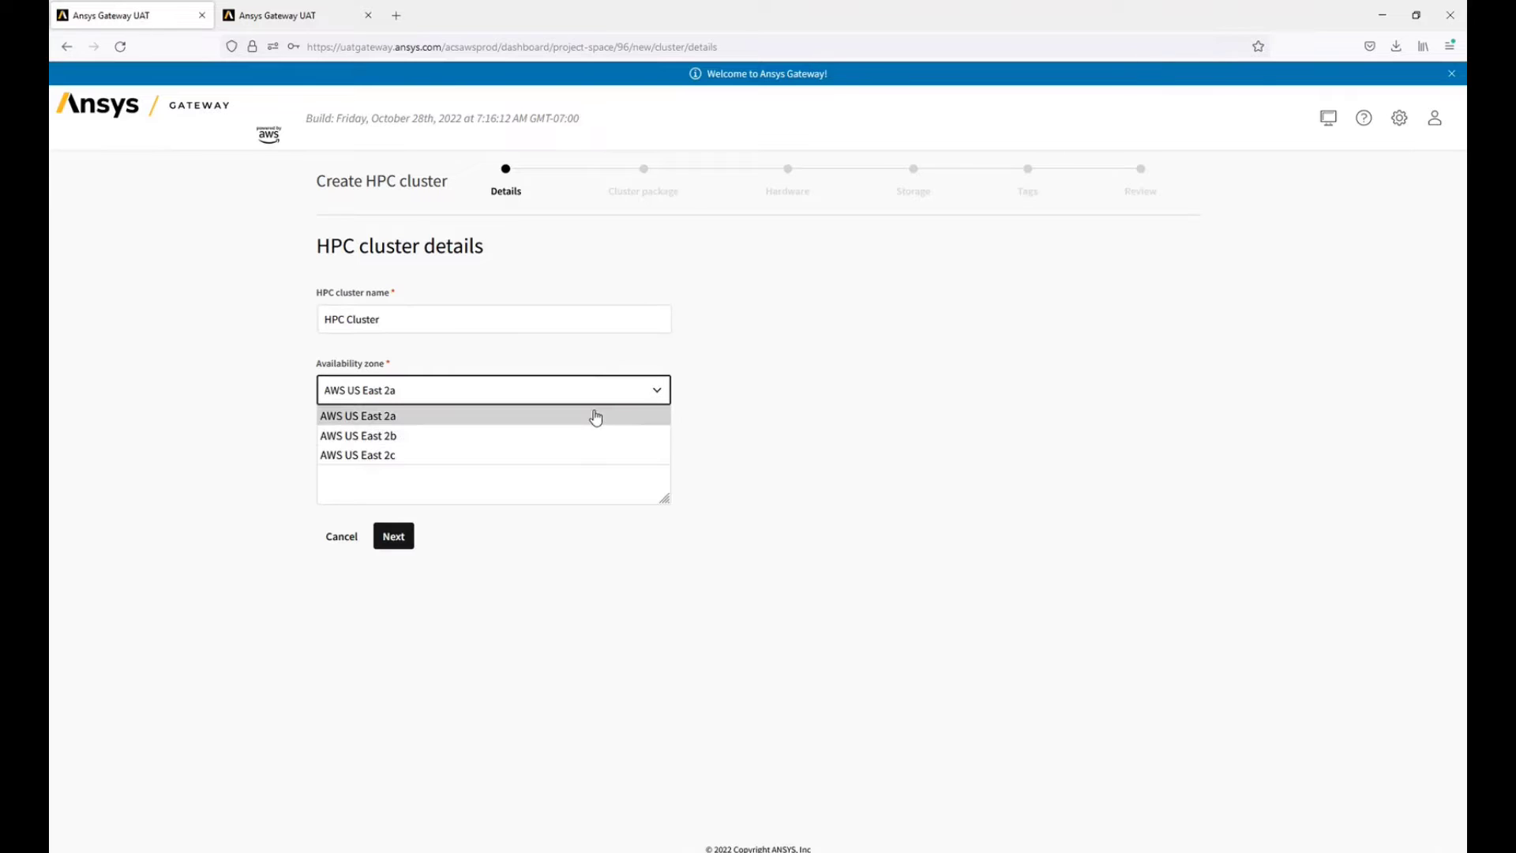
{"action": "left_click", "coordinate": [585, 439]}
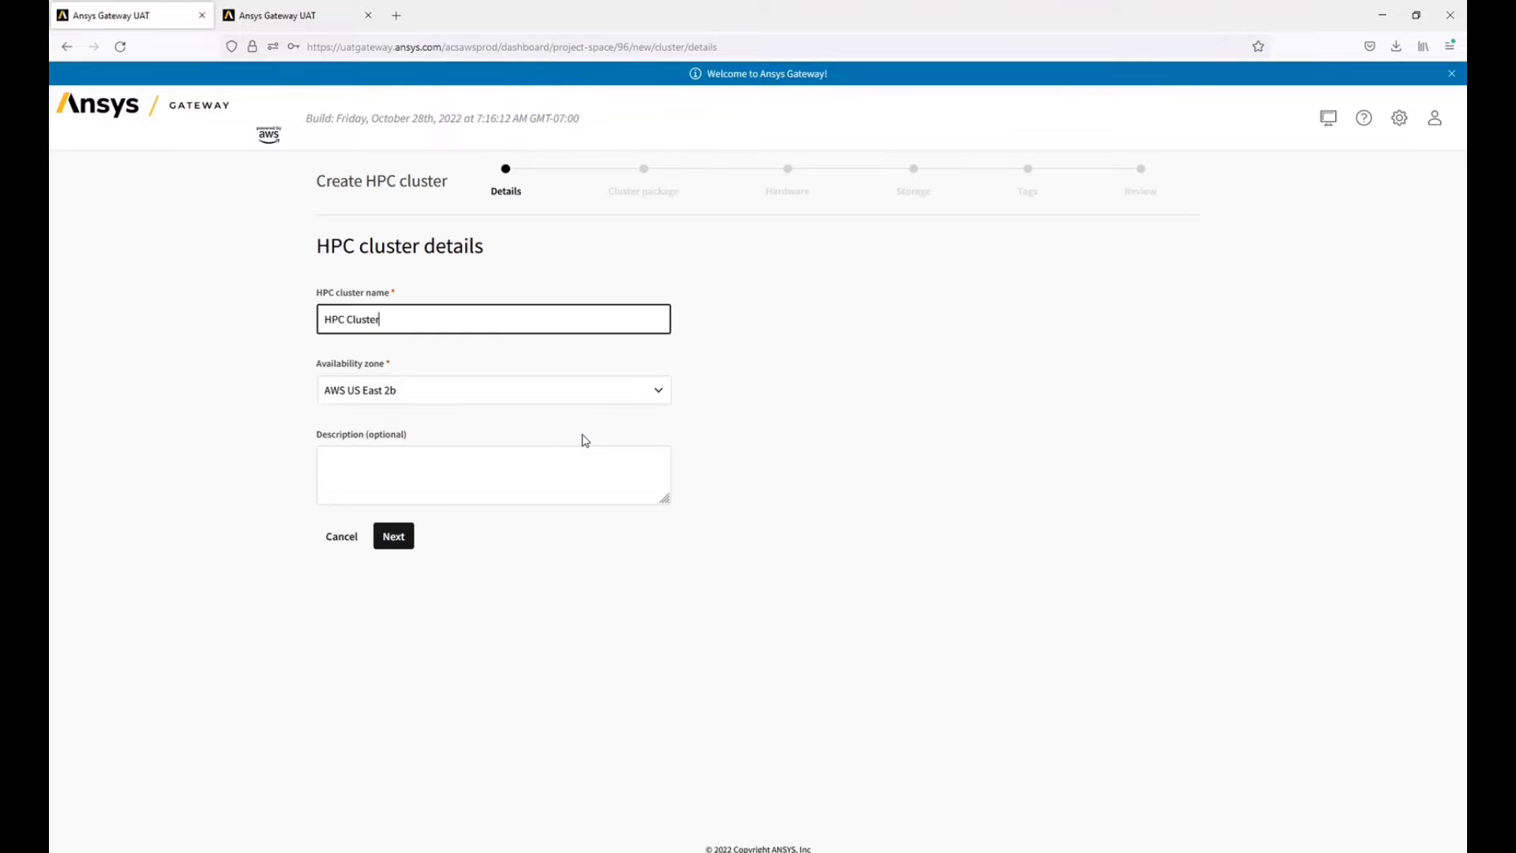
{"action": "left_click", "coordinate": [395, 537]}
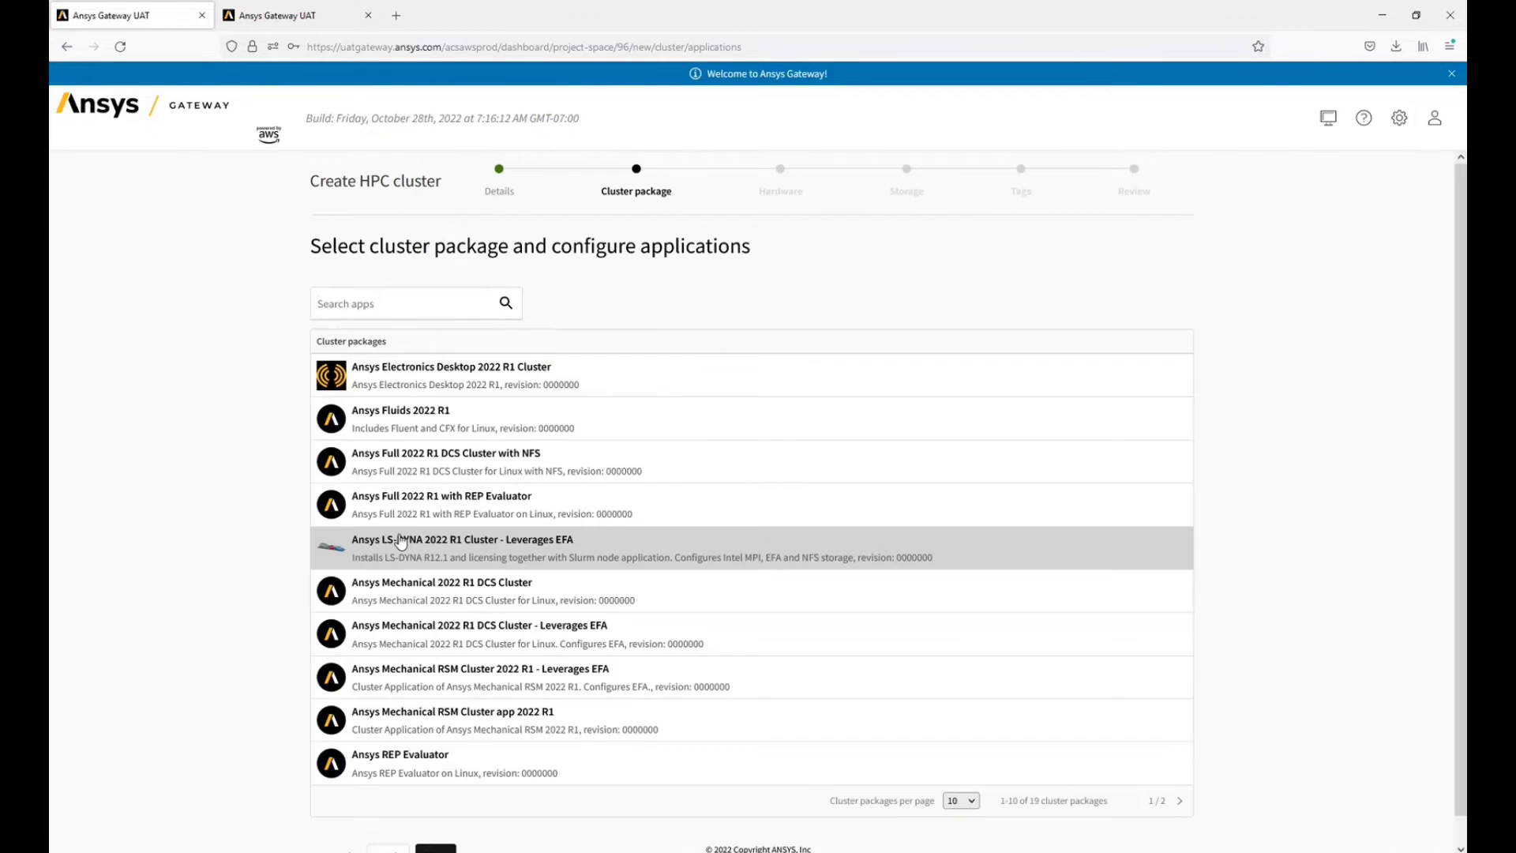
- Pick LS-DYNA 2022 R1 Cluster - Leverages EFA with license server, check NFS path format, go to LSDYNA PS tab
{"action": "left_click", "coordinate": [636, 546]}
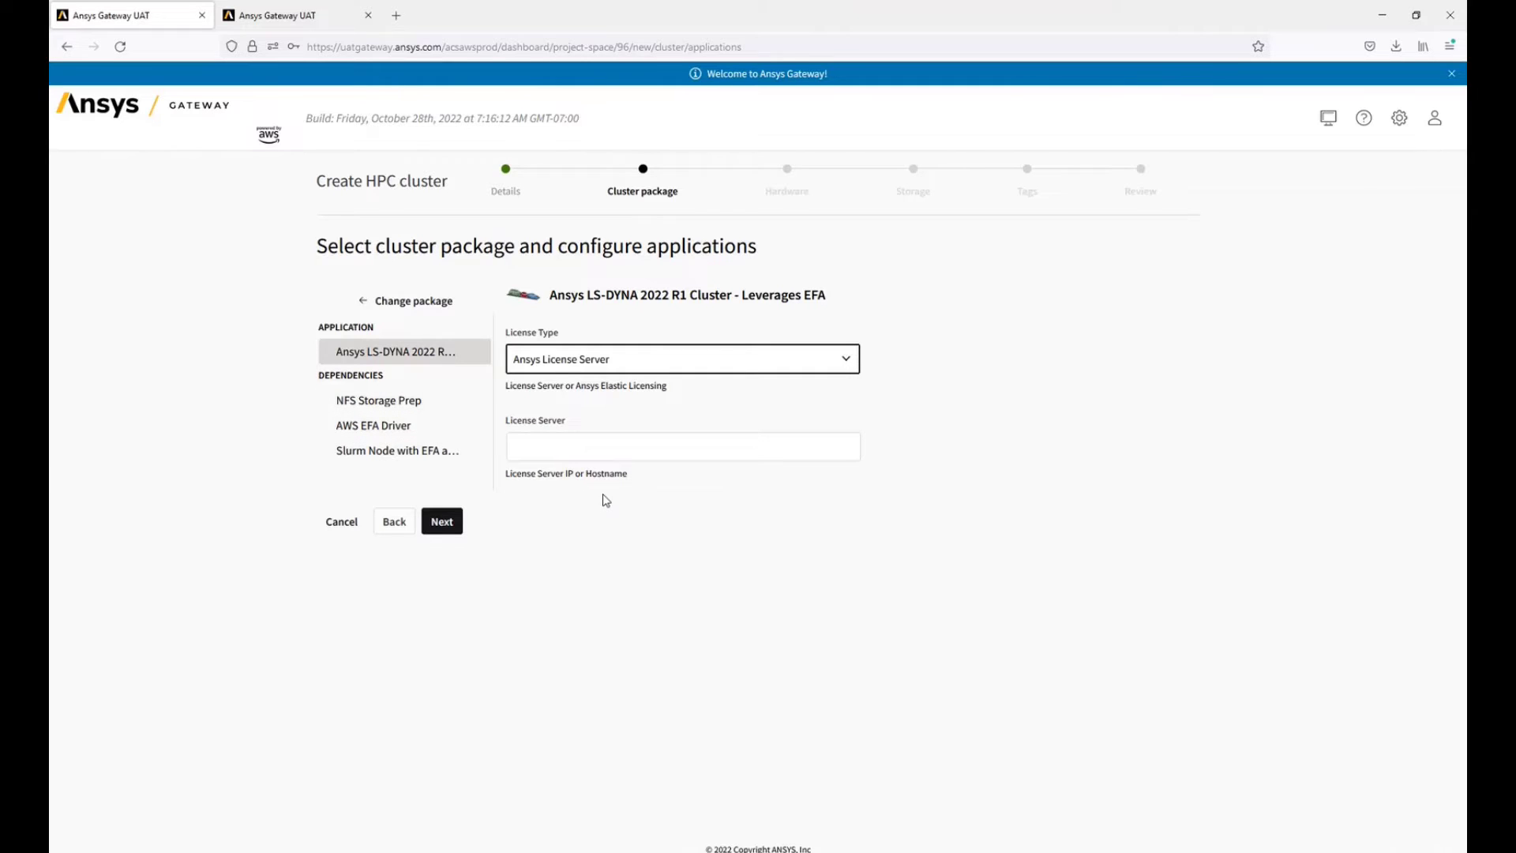
{"action": "left_click", "coordinate": [588, 452]}
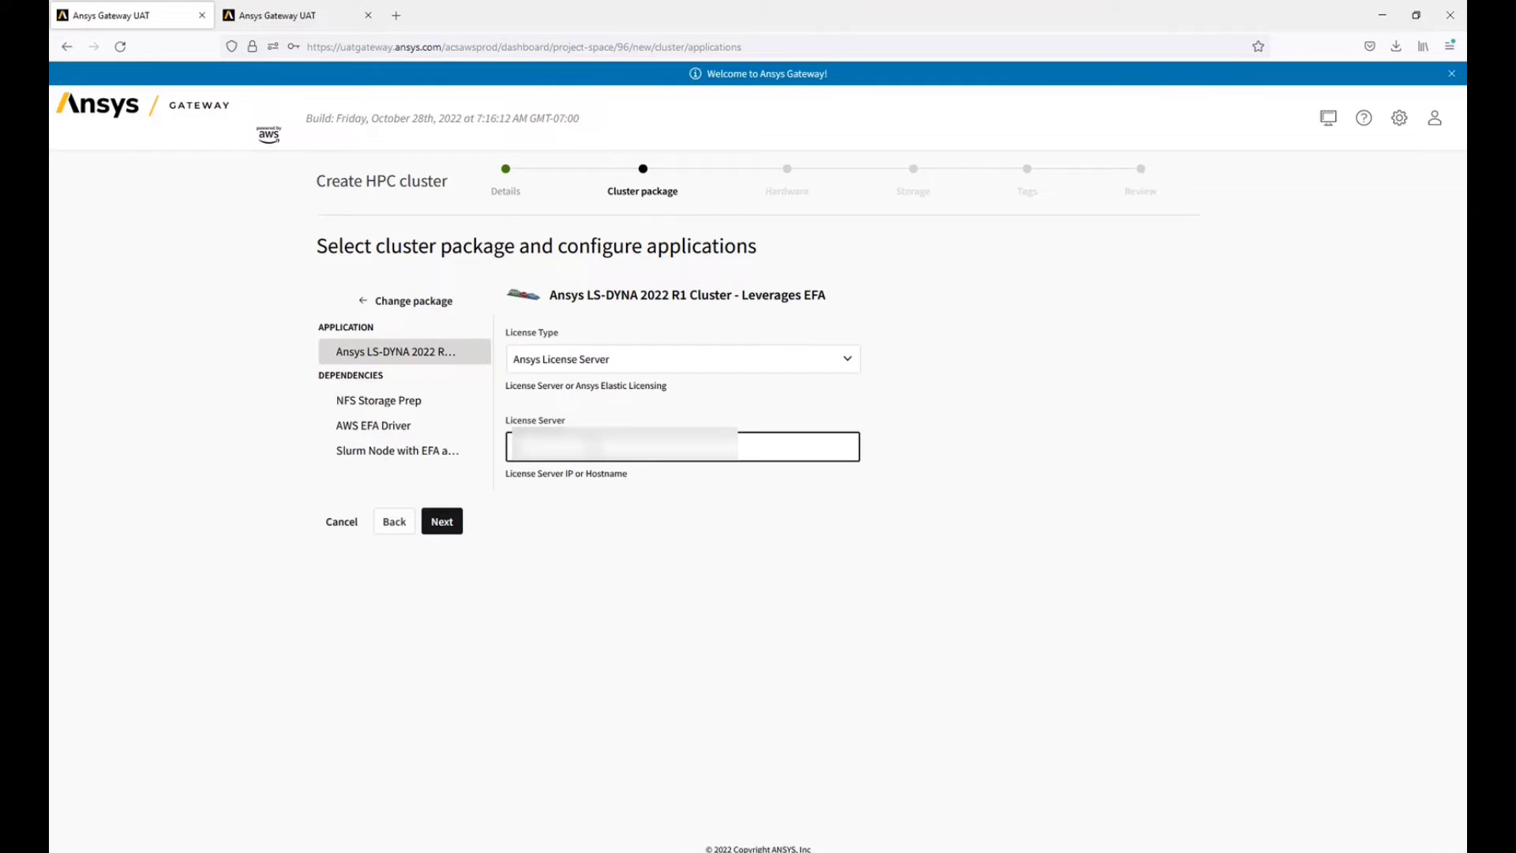
{"action": "left_click", "coordinate": [444, 401]}
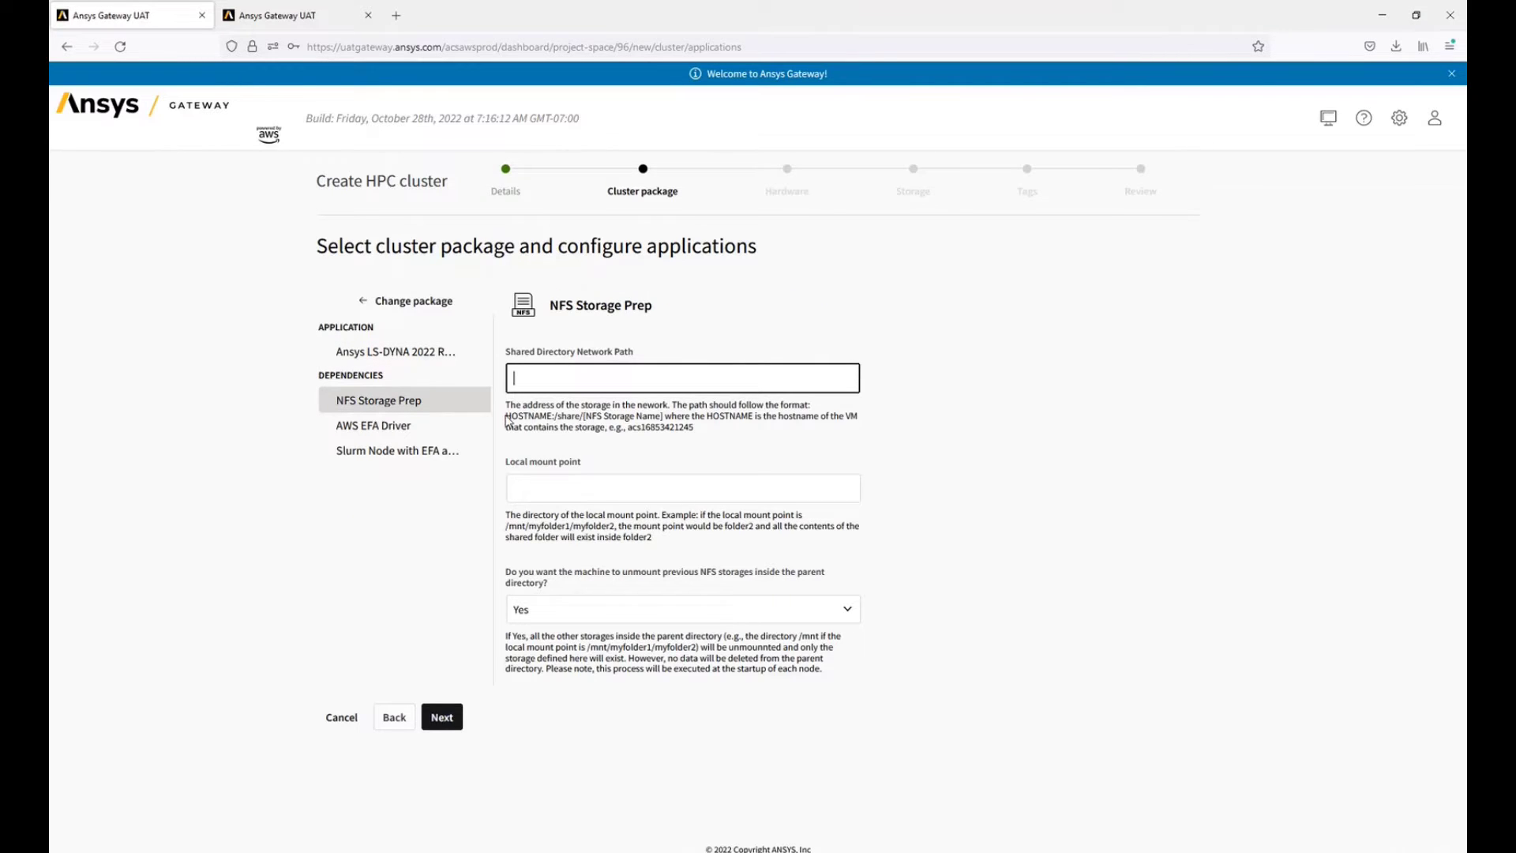
{"action": "left_click_drag", "start_coordinate": [506, 416], "coordinate": [665, 419]}
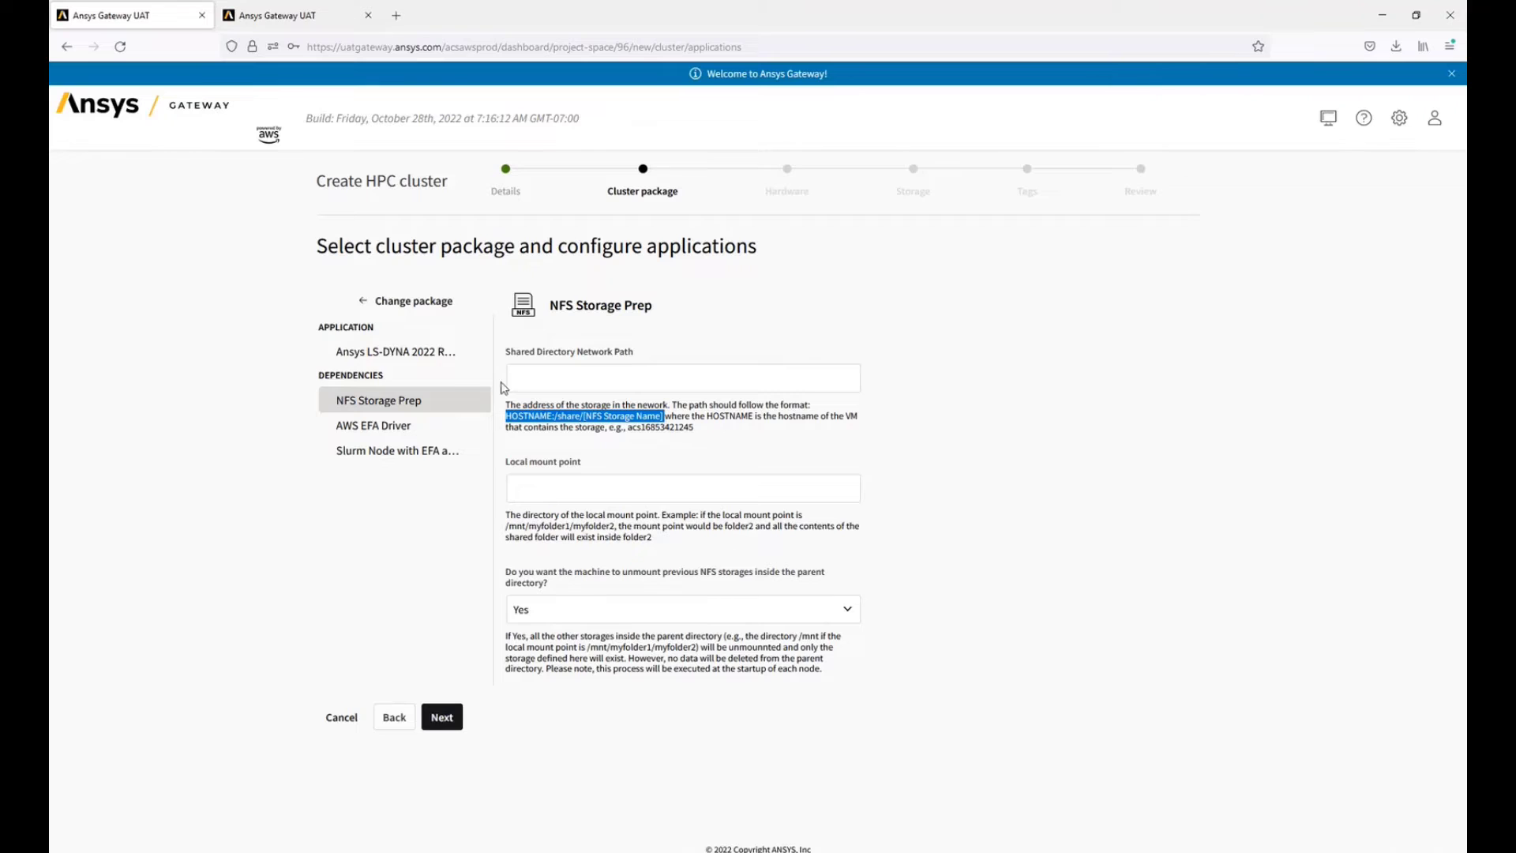
{"action": "left_click", "coordinate": [302, 17]}
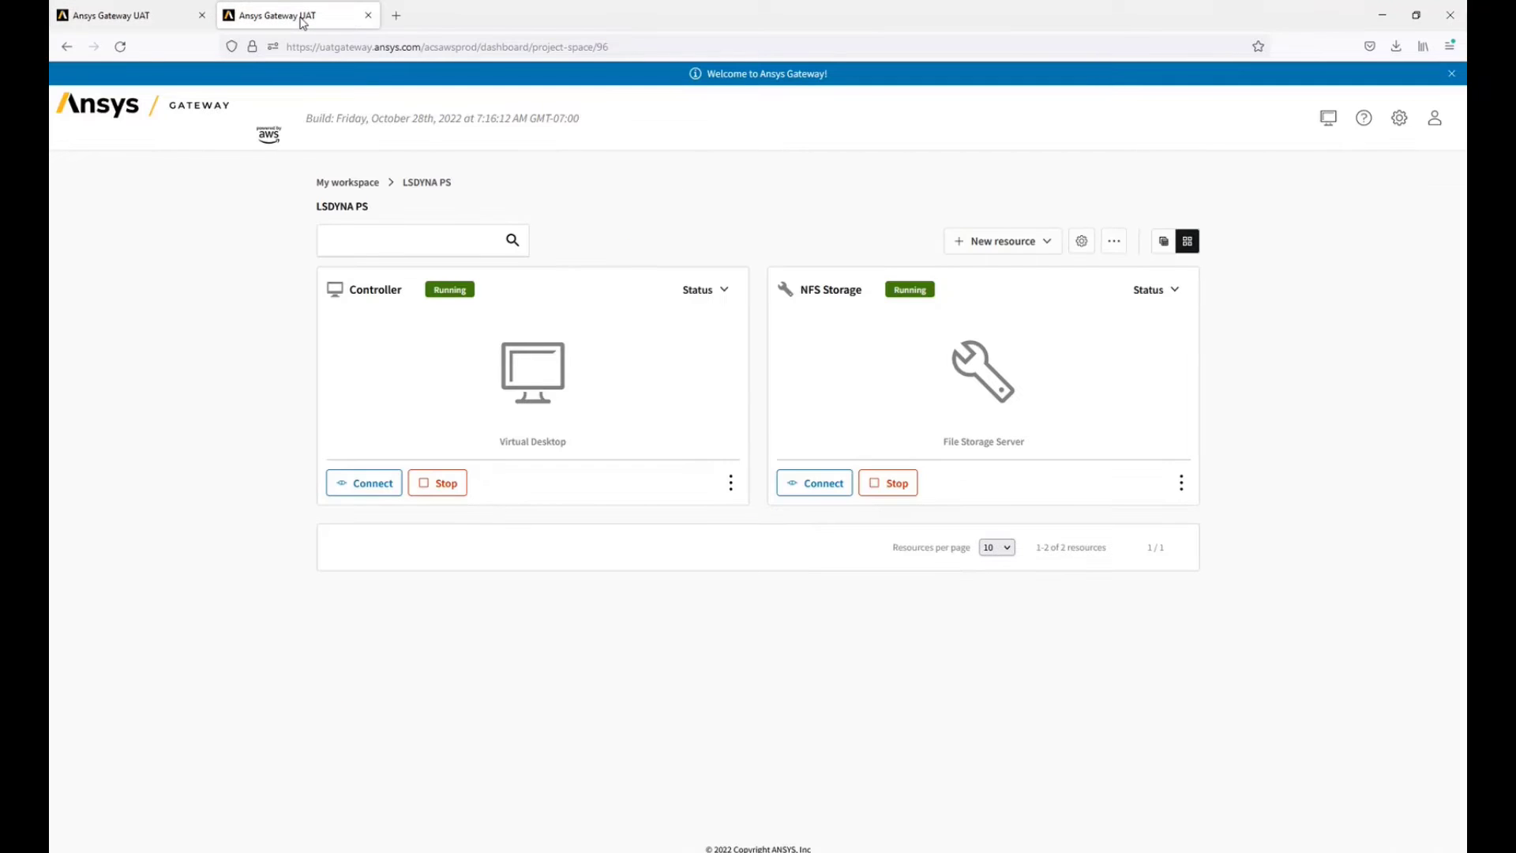
- Set the Shared Directory Network Path to the NFS storage host name plus :/share/lst_storage
{"action": "left_click", "coordinate": [1137, 294]}
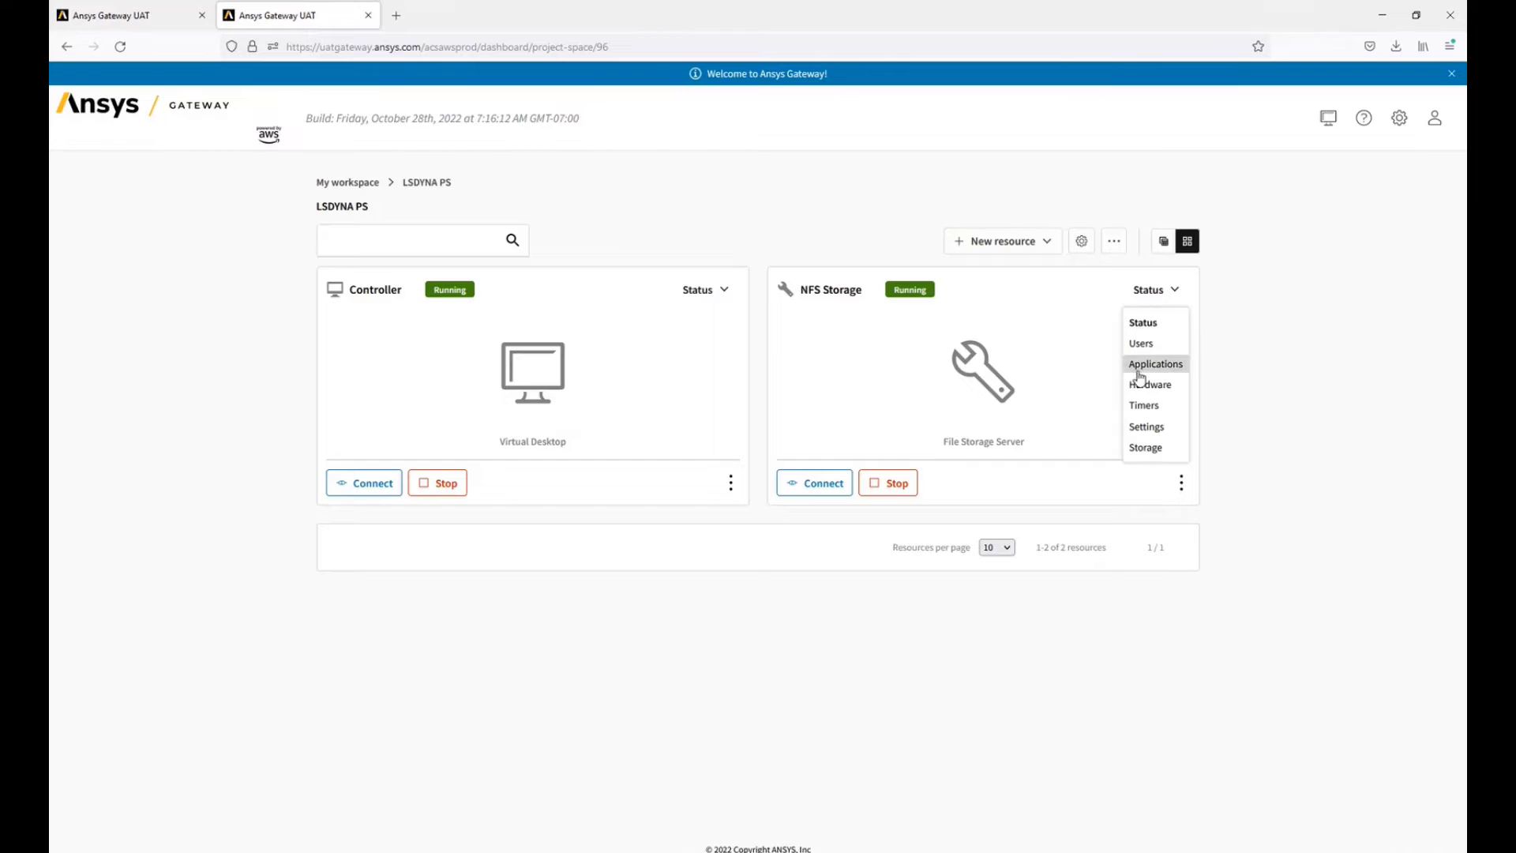
{"action": "left_click", "coordinate": [791, 493]}
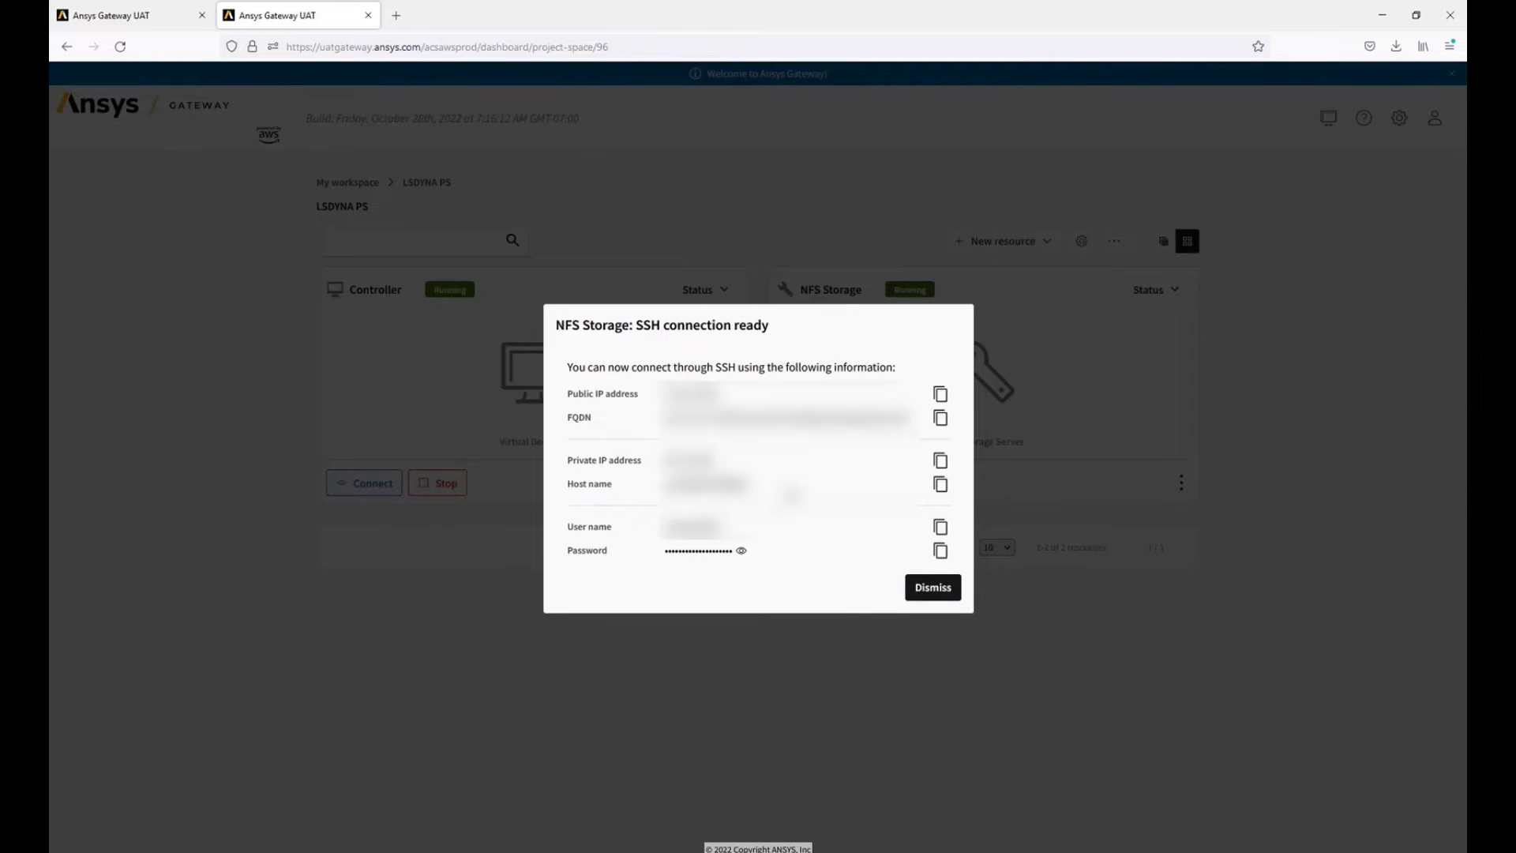
{"action": "left_click", "coordinate": [939, 484]}
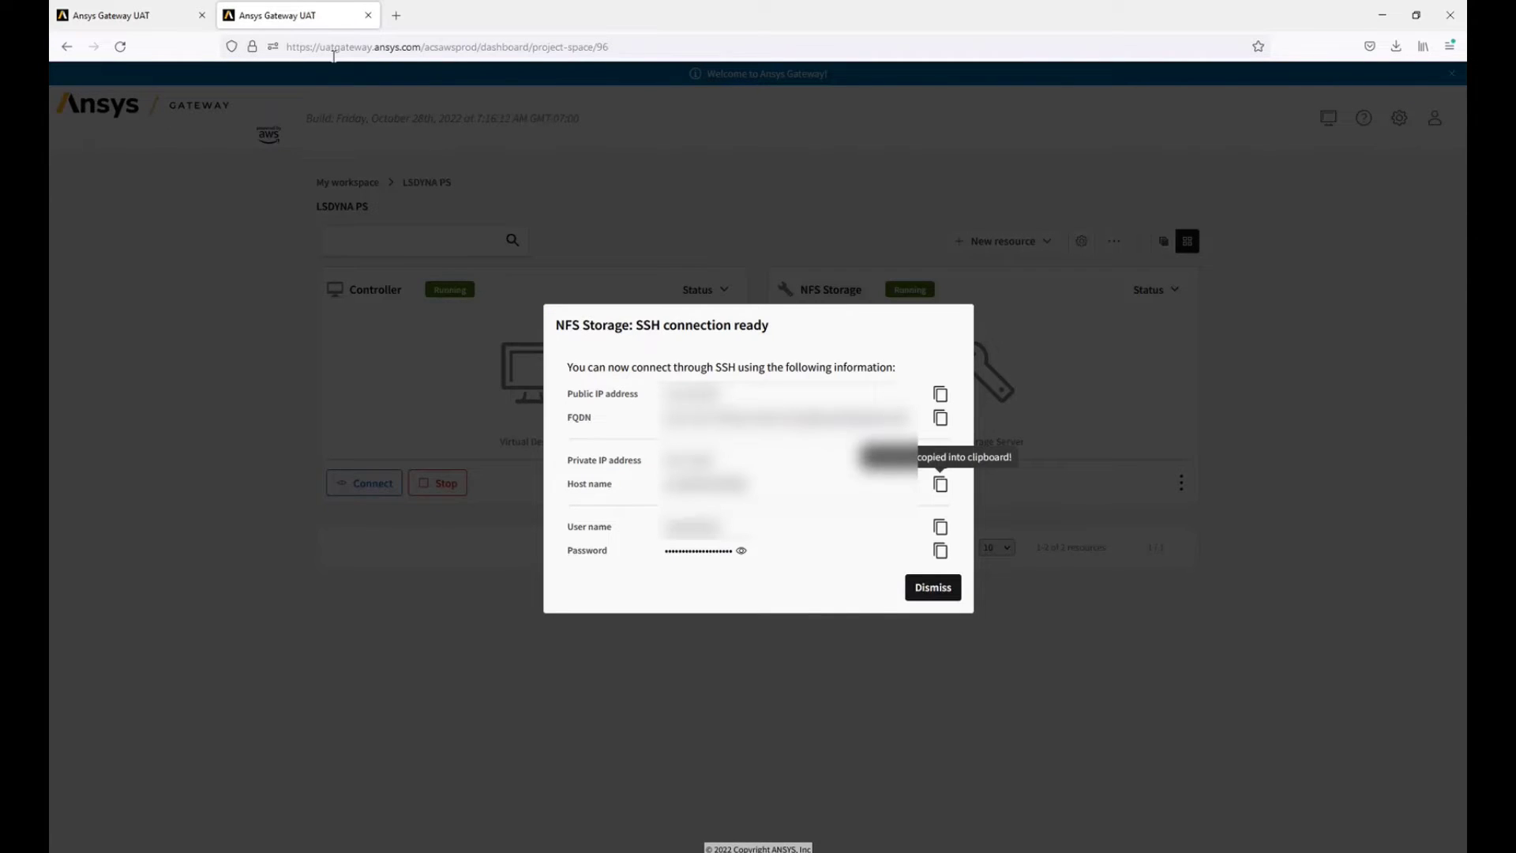
{"action": "left_click", "coordinate": [152, 9]}
{"action": "left_click", "coordinate": [585, 379]}
{"action": "key", "text": "ctrl+v"}
{"action": "type", "text": ":/share/"}
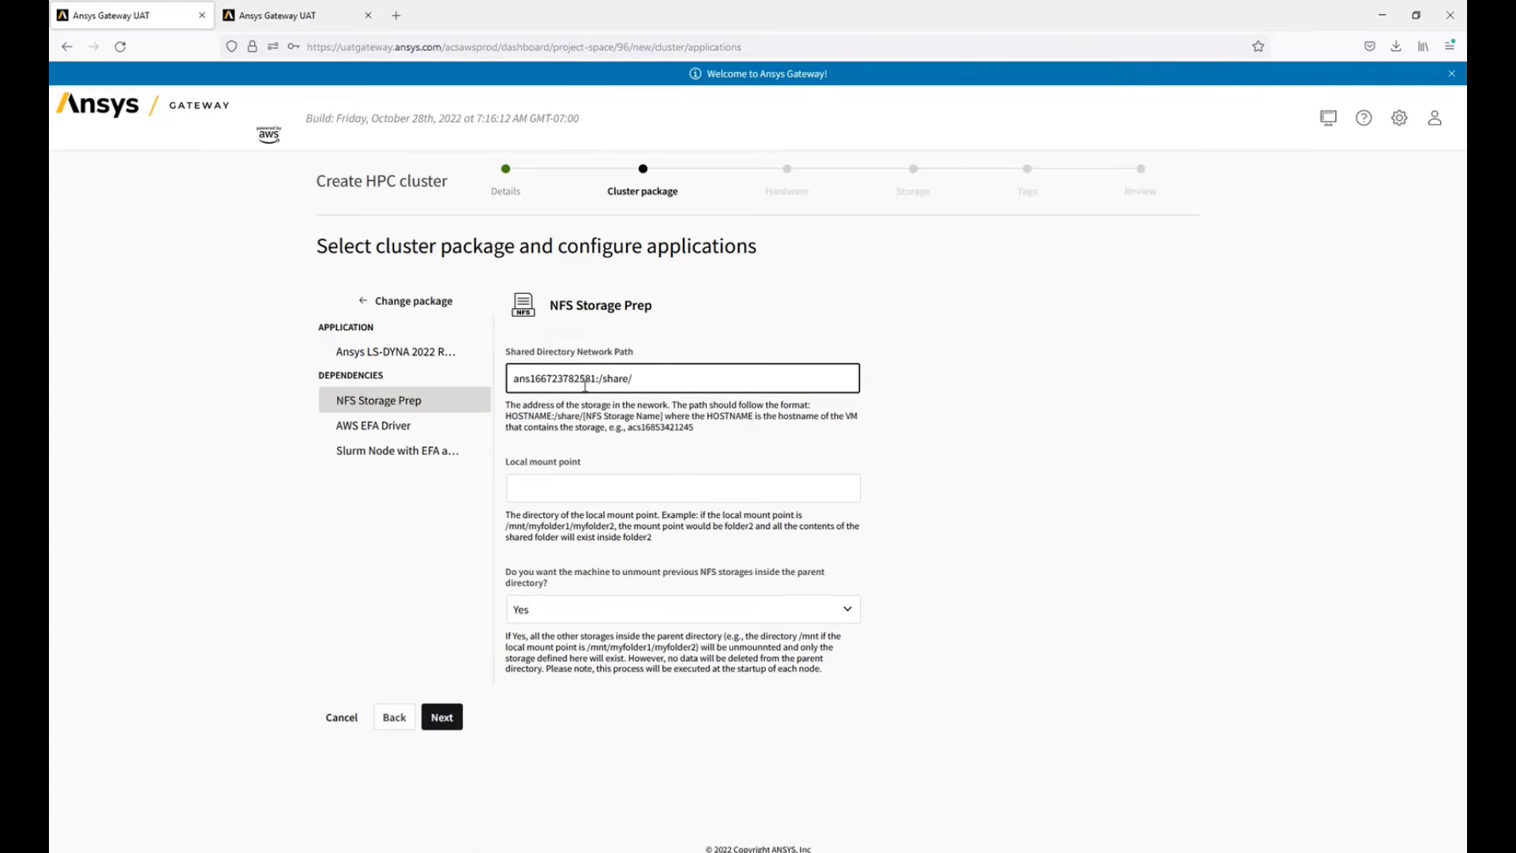
{"action": "type", "text": "lst_storage"}
- Set the local mount point to /mnt/lst_storage and review the AWS EFA Driver dependency
{"action": "left_click", "coordinate": [598, 483]}
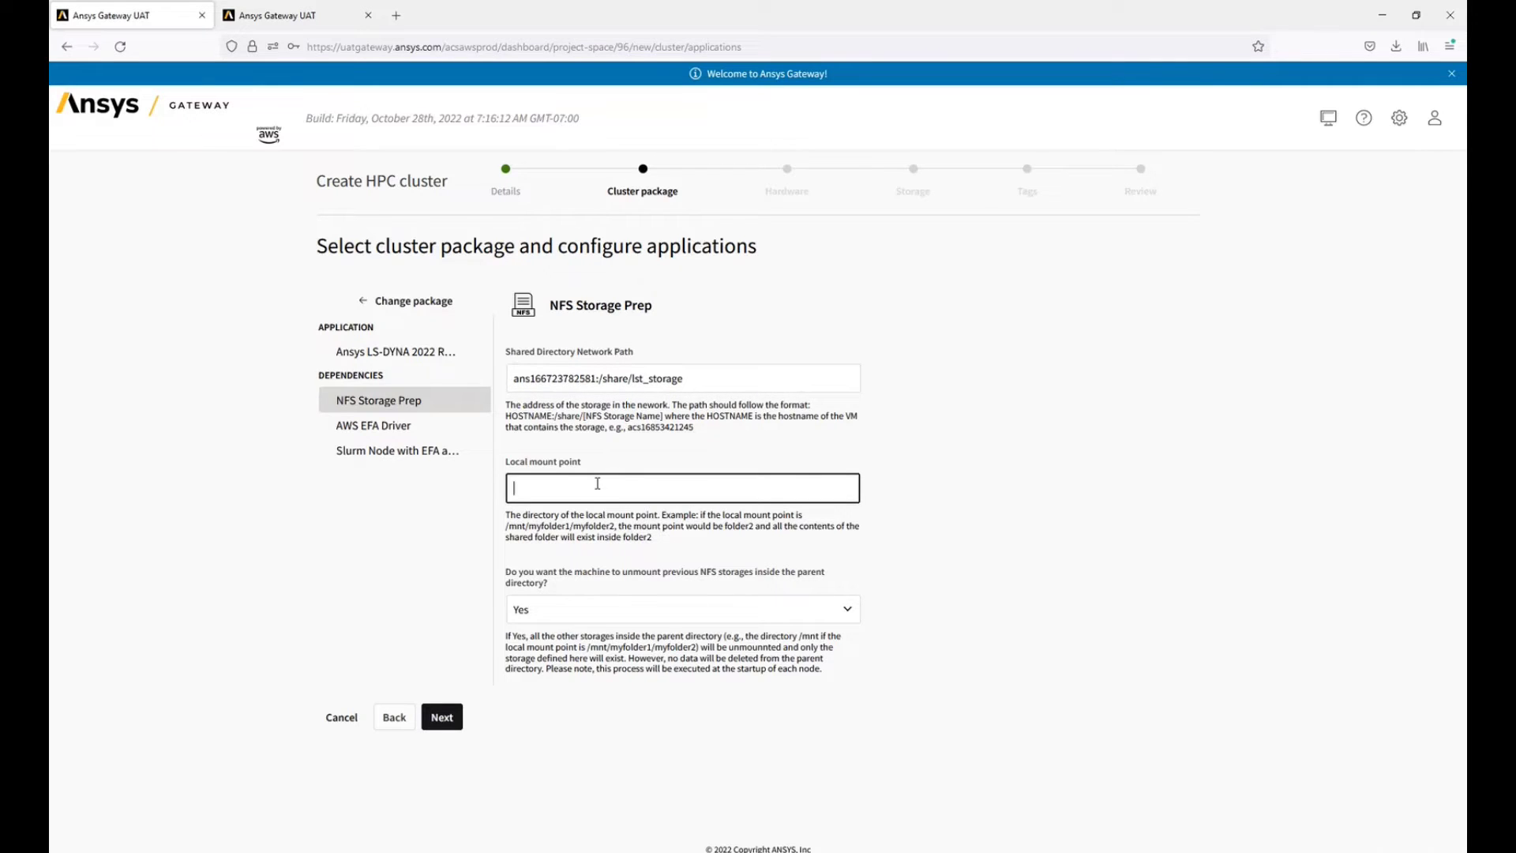
{"action": "left_click_drag", "start_coordinate": [506, 525], "coordinate": [615, 526]}
{"action": "left_click", "coordinate": [620, 484]}
{"action": "type", "text": "/mnt/lst_storage"}
{"action": "left_click", "coordinate": [447, 428]}
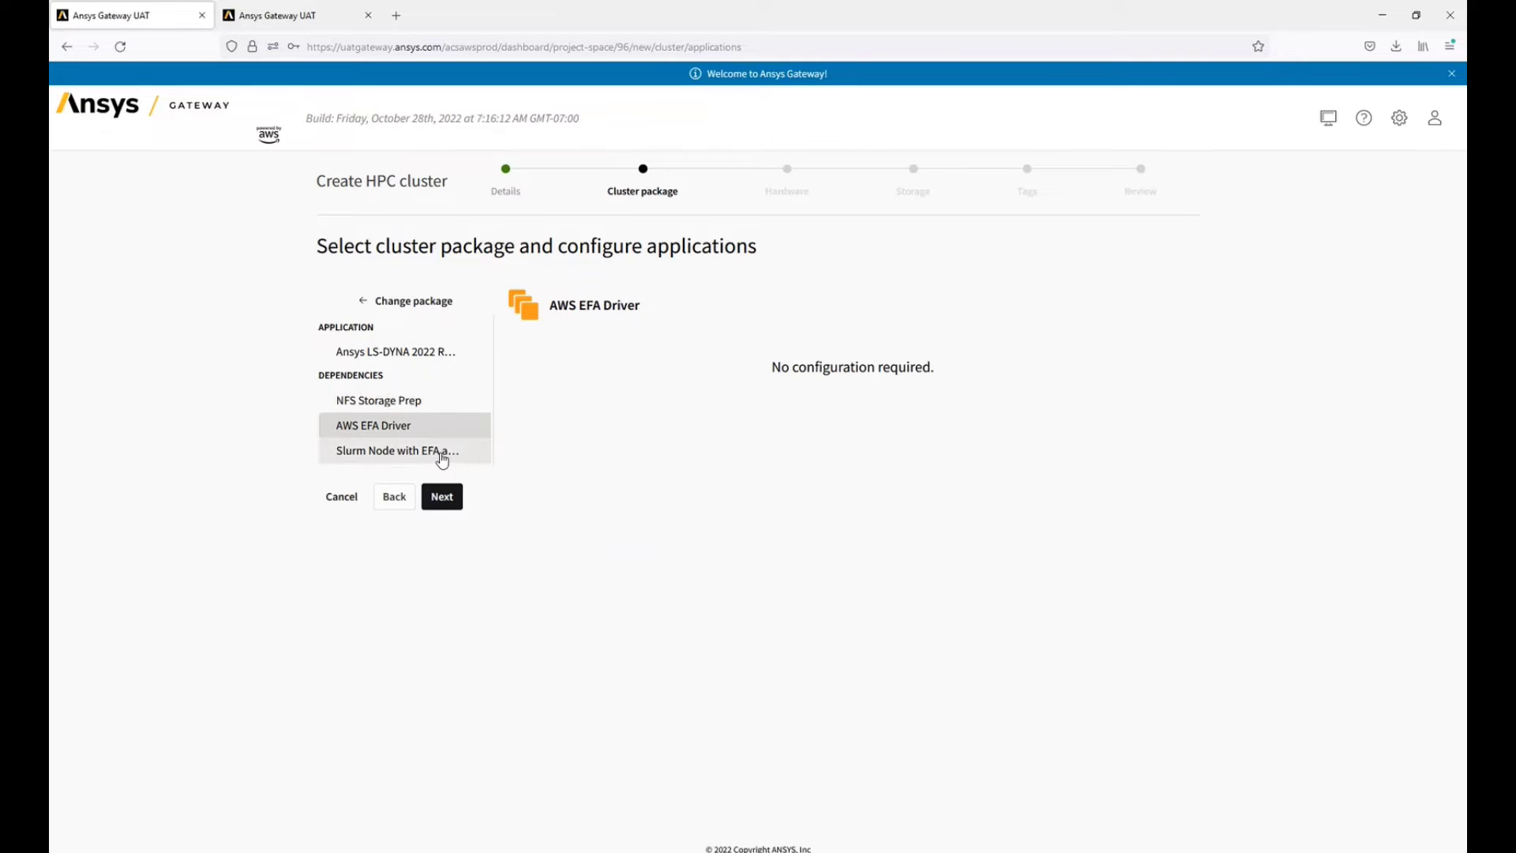
- Fill the Slurm Node's Management Hostname with the Controller's host name
{"action": "left_click", "coordinate": [443, 460]}
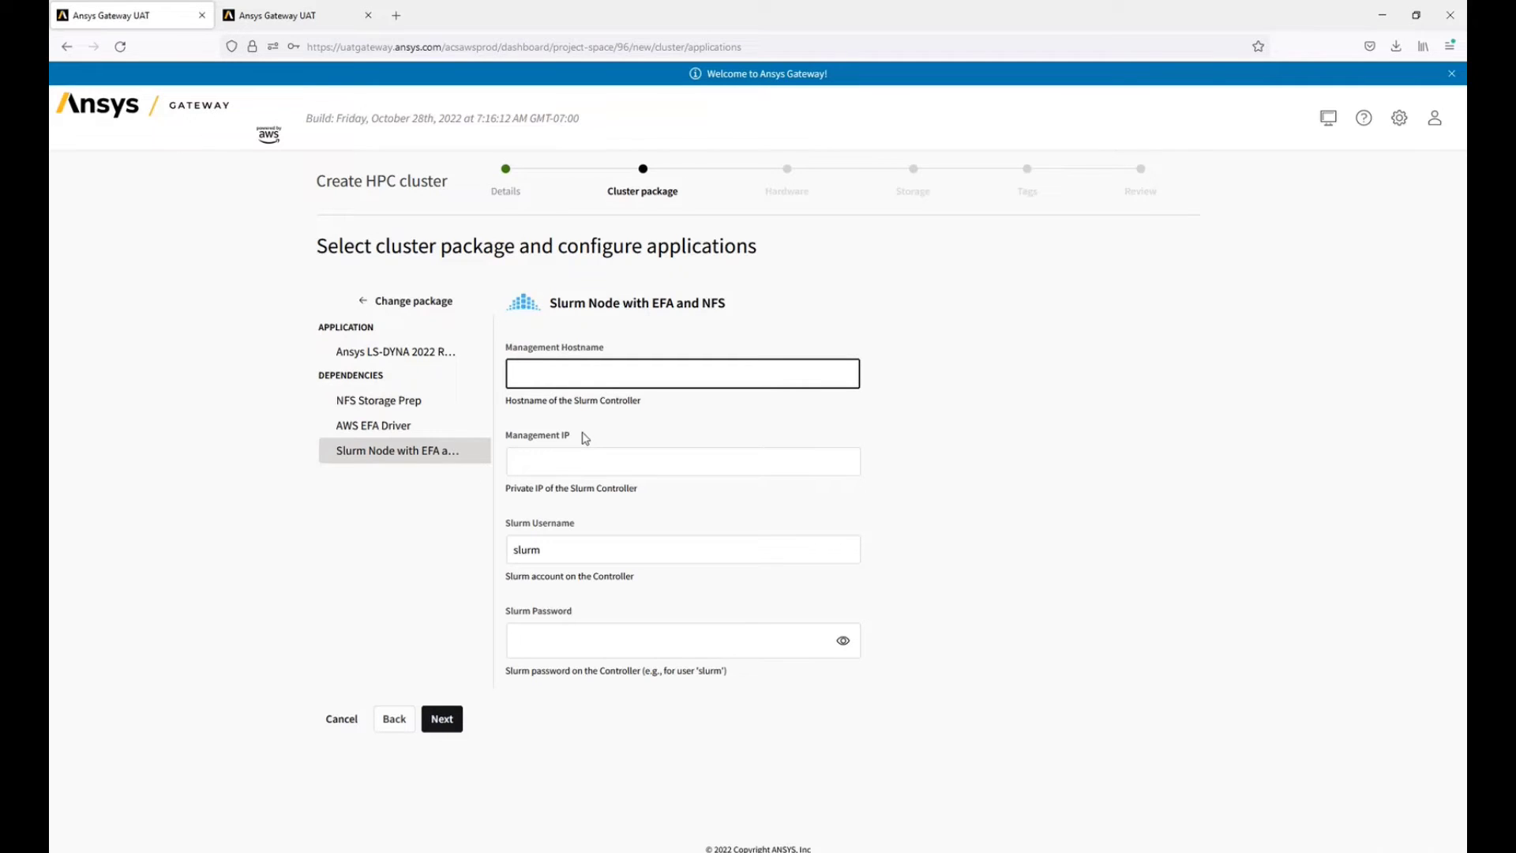
{"action": "left_click", "coordinate": [346, 9]}
{"action": "left_click", "coordinate": [931, 587]}
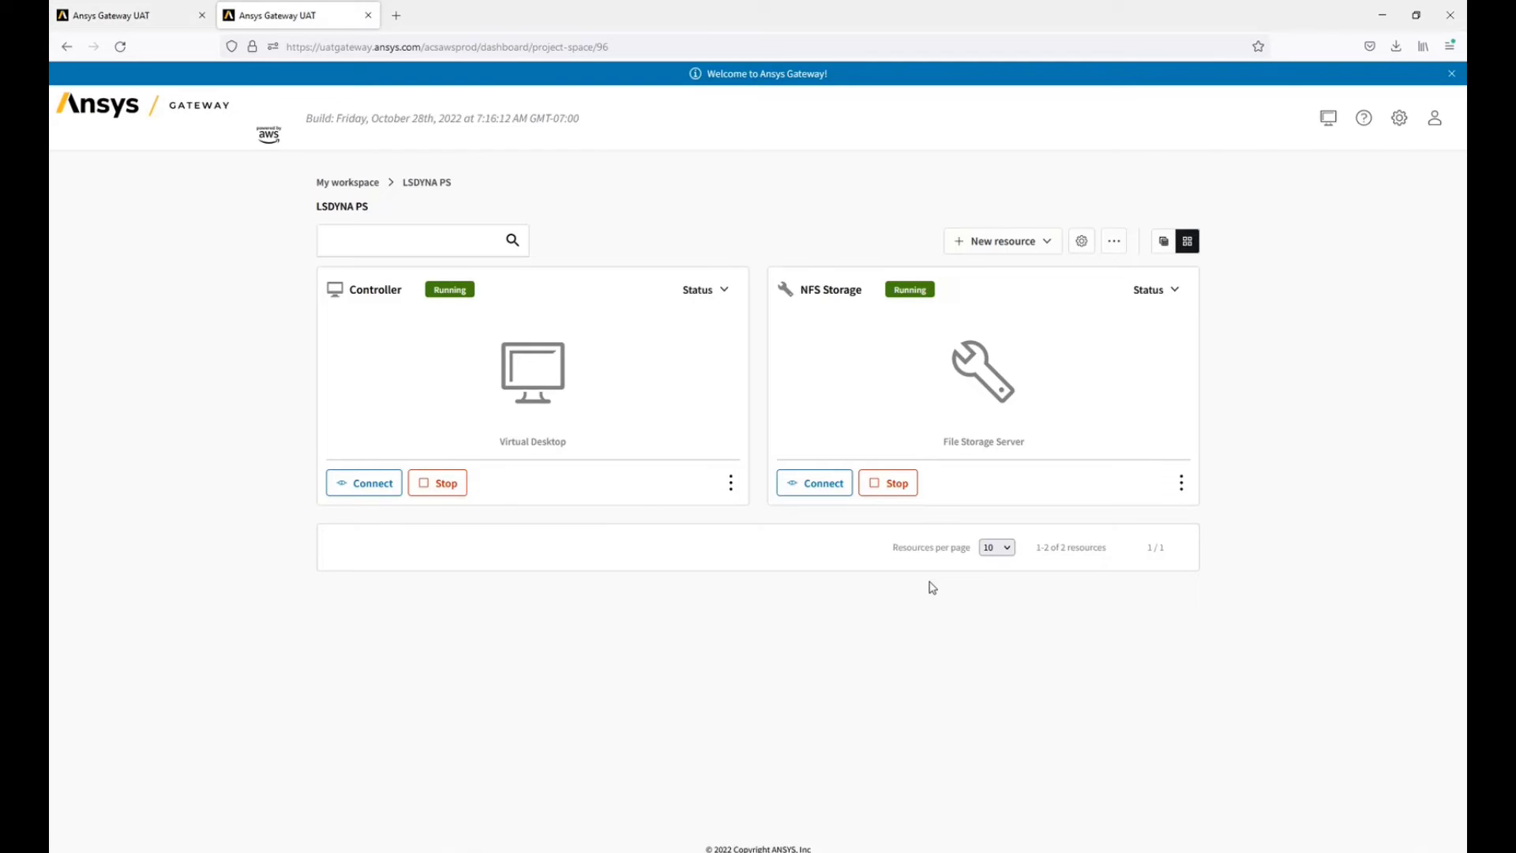
{"action": "left_click", "coordinate": [389, 484]}
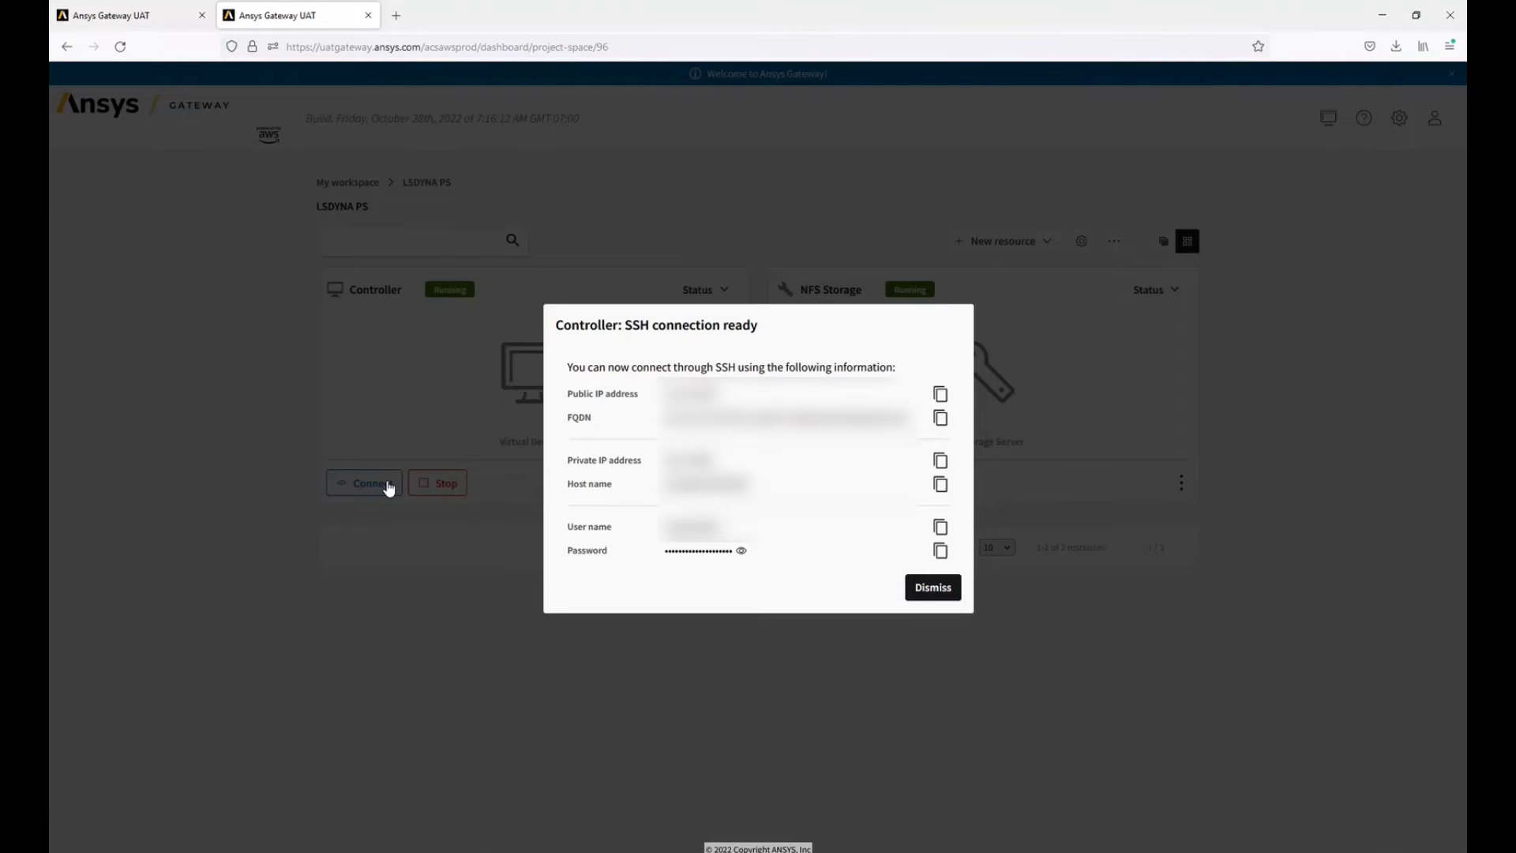
{"action": "left_click", "coordinate": [940, 483]}
{"action": "left_click", "coordinate": [127, 15]}
{"action": "key", "text": "ctrl+v"}
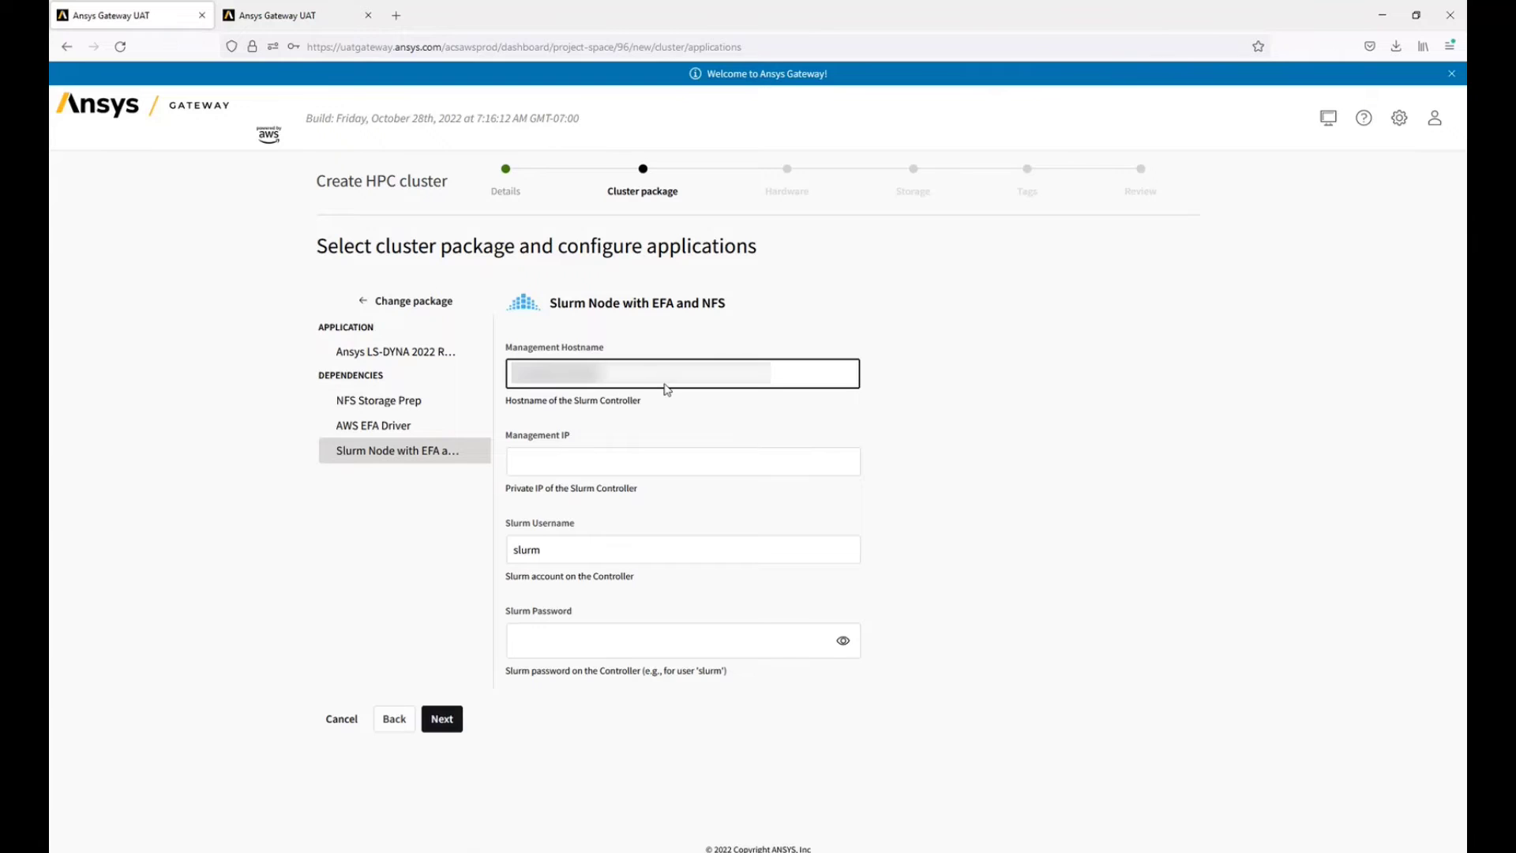
- Set Management IP to the Controller's private IP, enter the Slurm password, and continue to Hardware
{"action": "left_click_drag", "start_coordinate": [543, 489], "coordinate": [505, 489]}
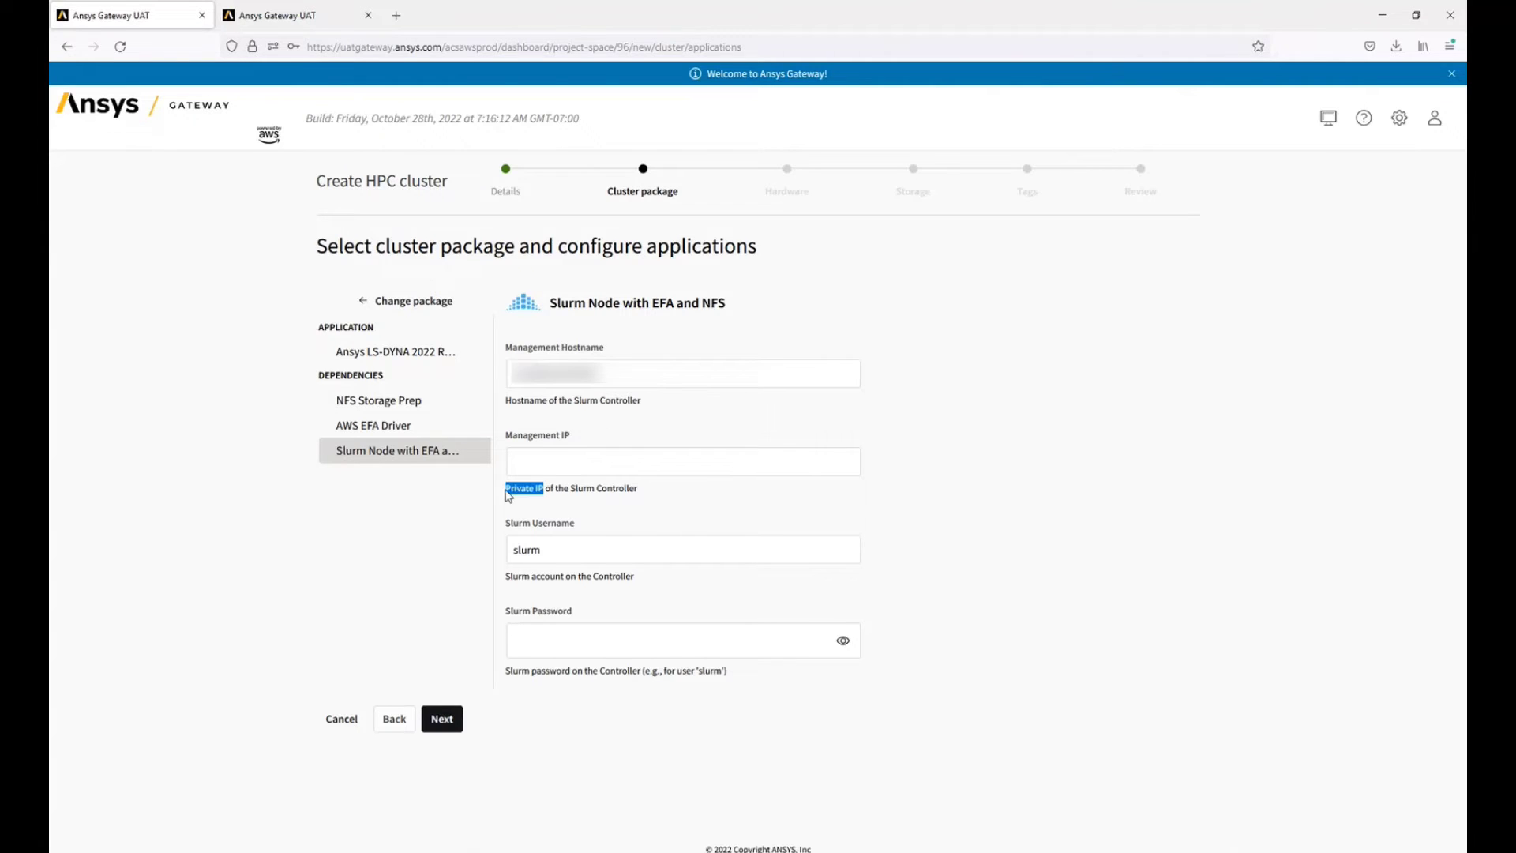
{"action": "left_click", "coordinate": [330, 12]}
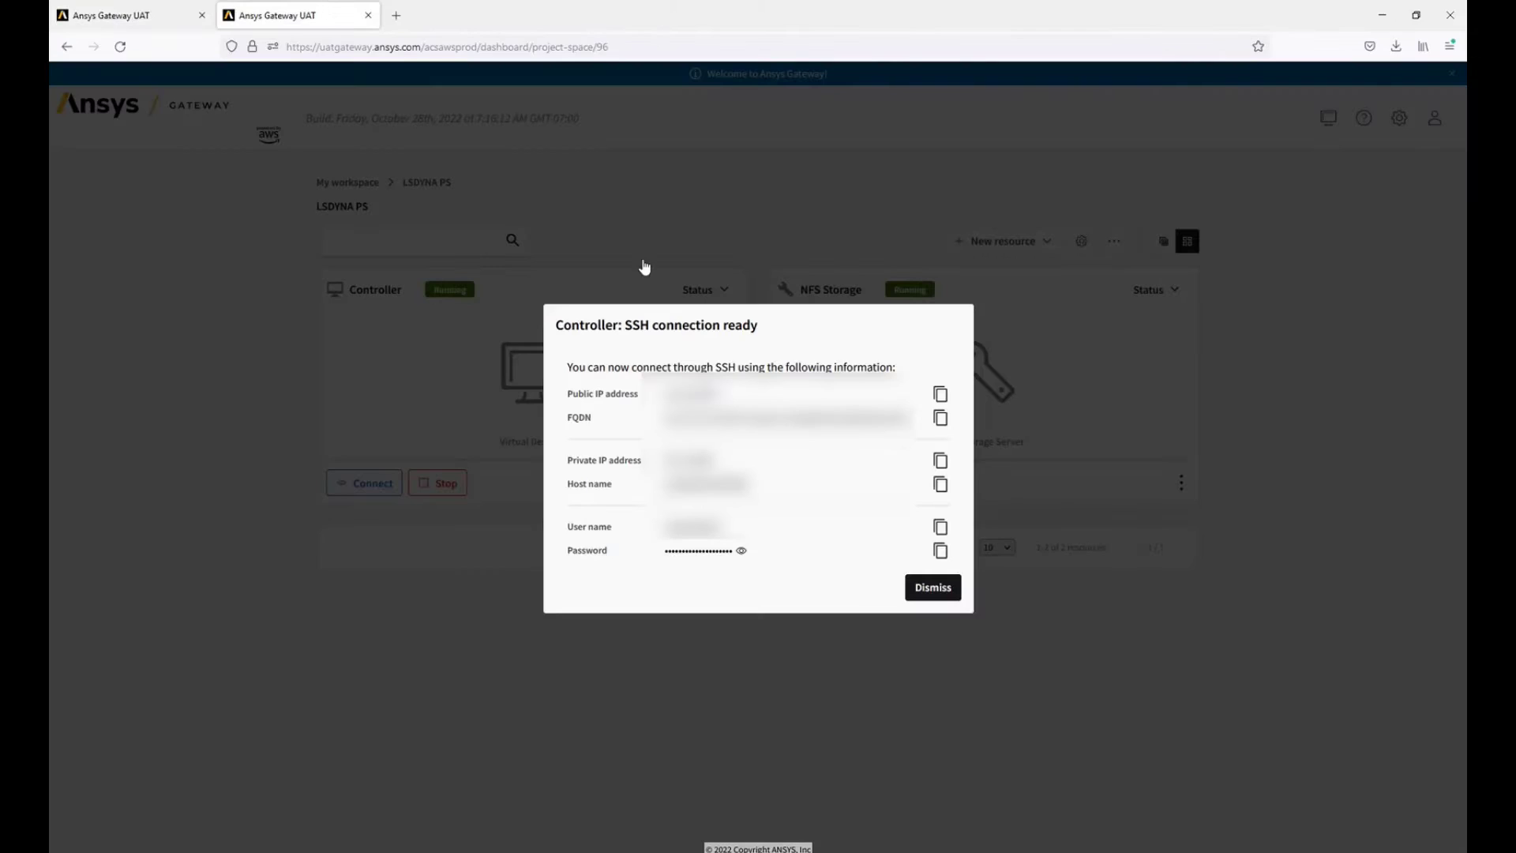
{"action": "left_click", "coordinate": [939, 460]}
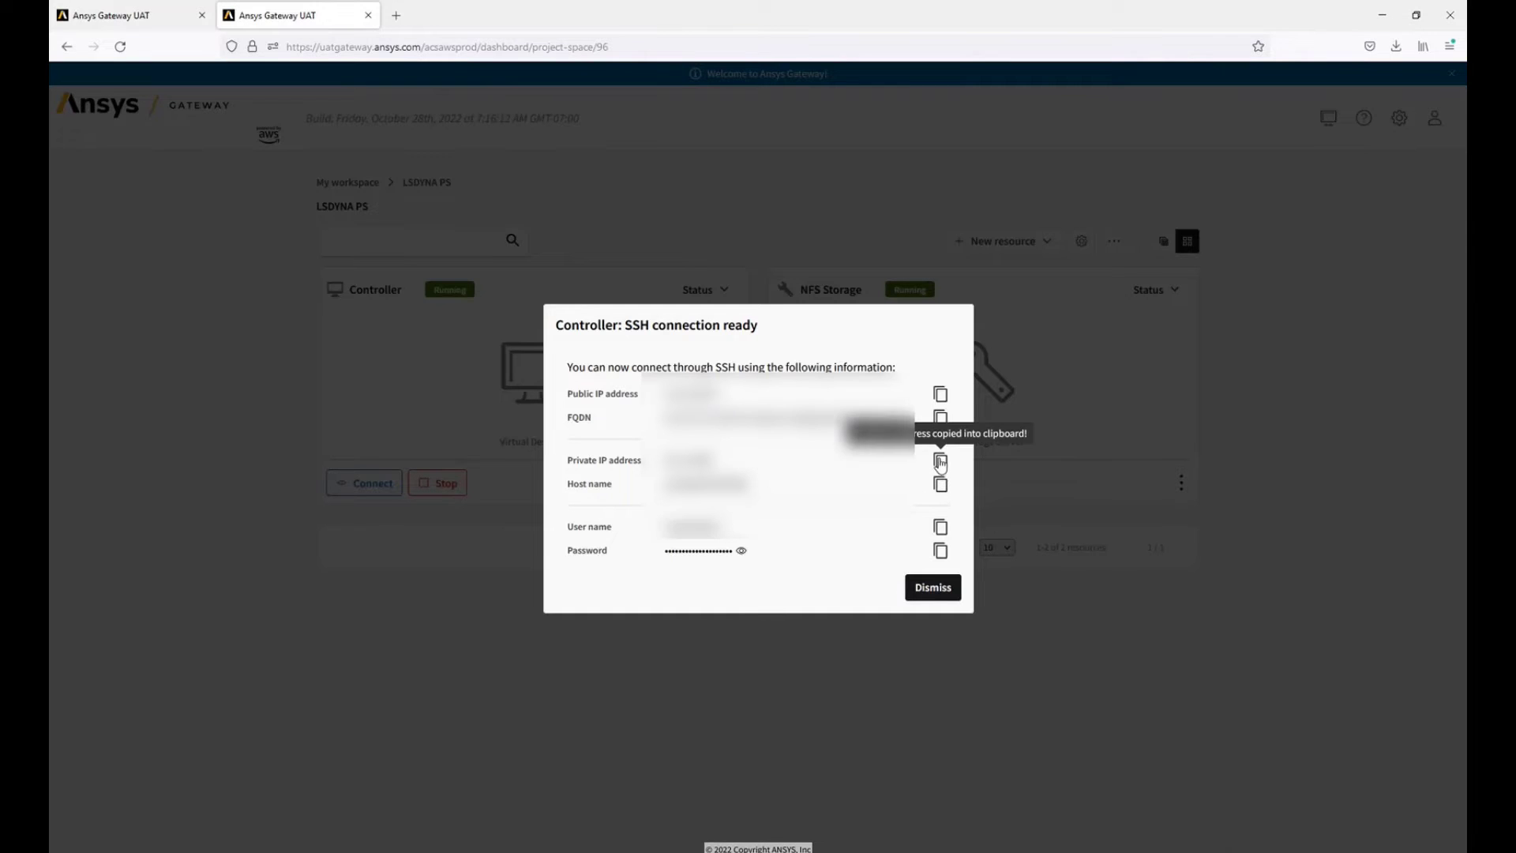
{"action": "left_click", "coordinate": [136, 13]}
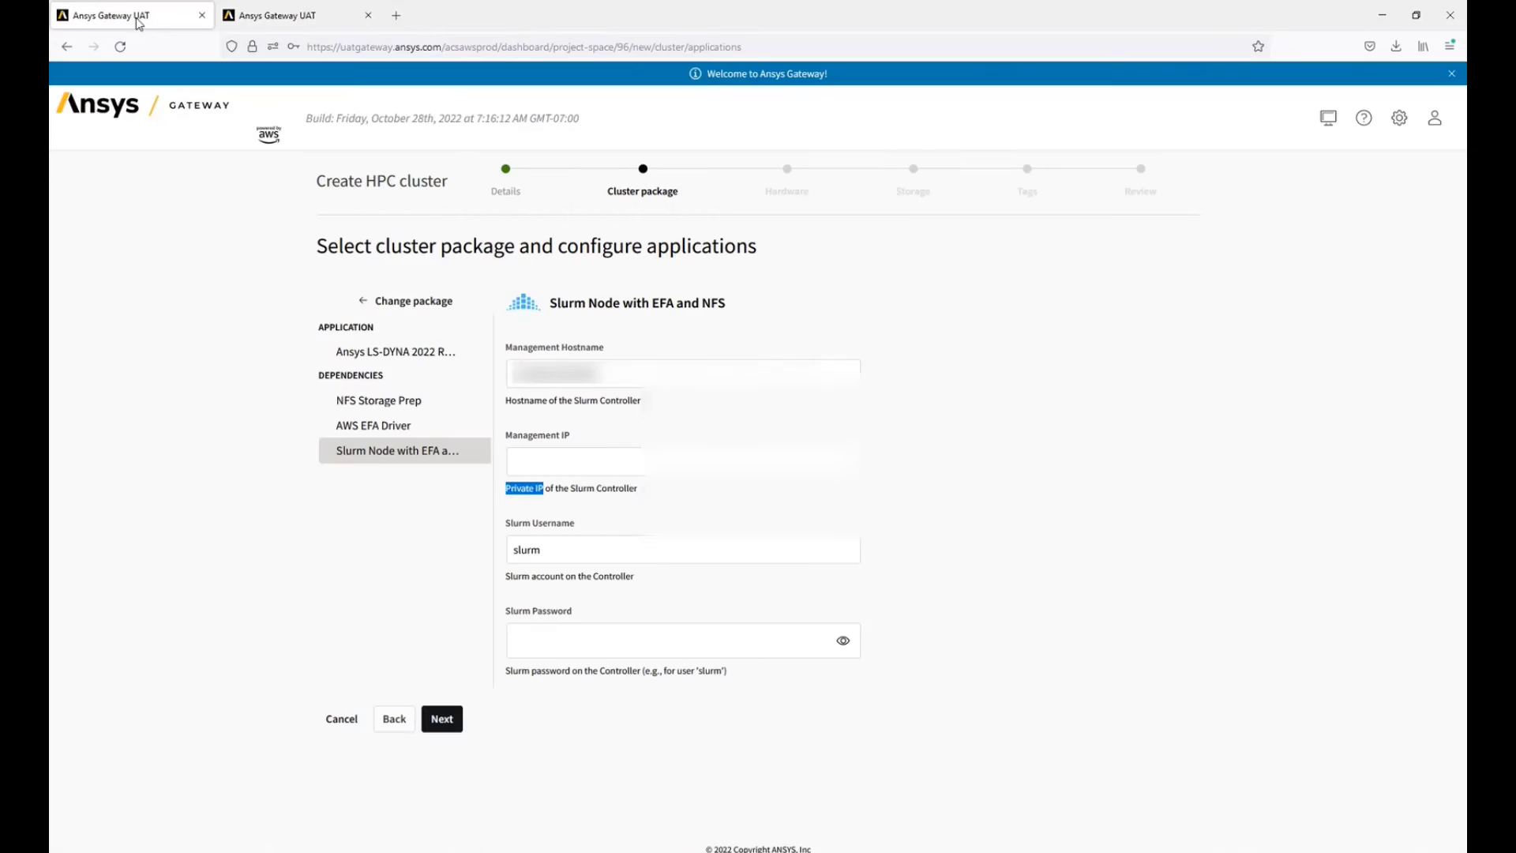
{"action": "left_click", "coordinate": [579, 464]}
{"action": "key", "text": "ctrl+v"}
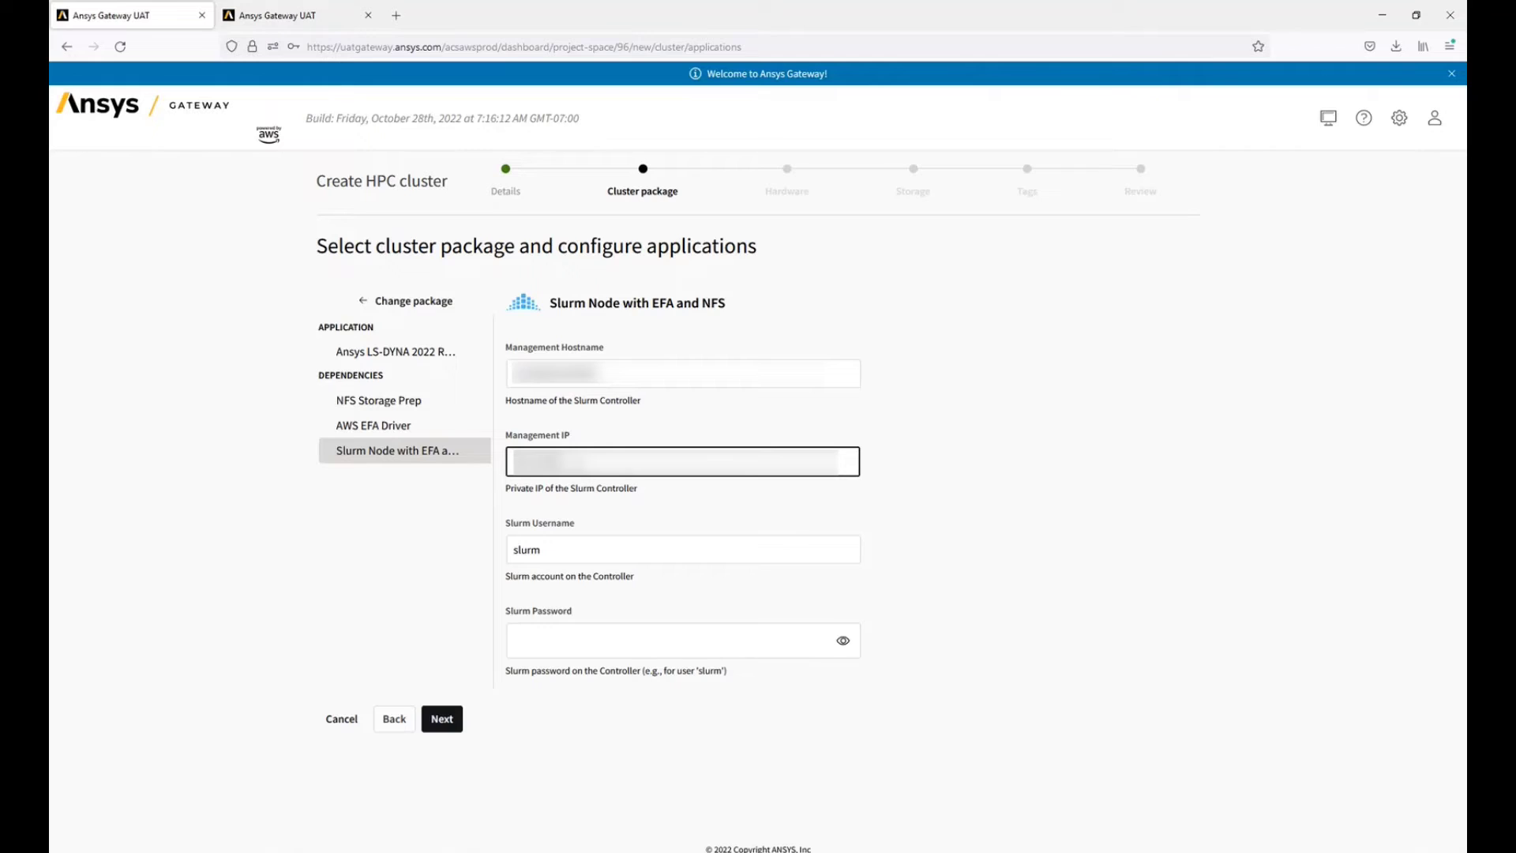
{"action": "left_click", "coordinate": [628, 644]}
{"action": "type", "text": "••••••"}
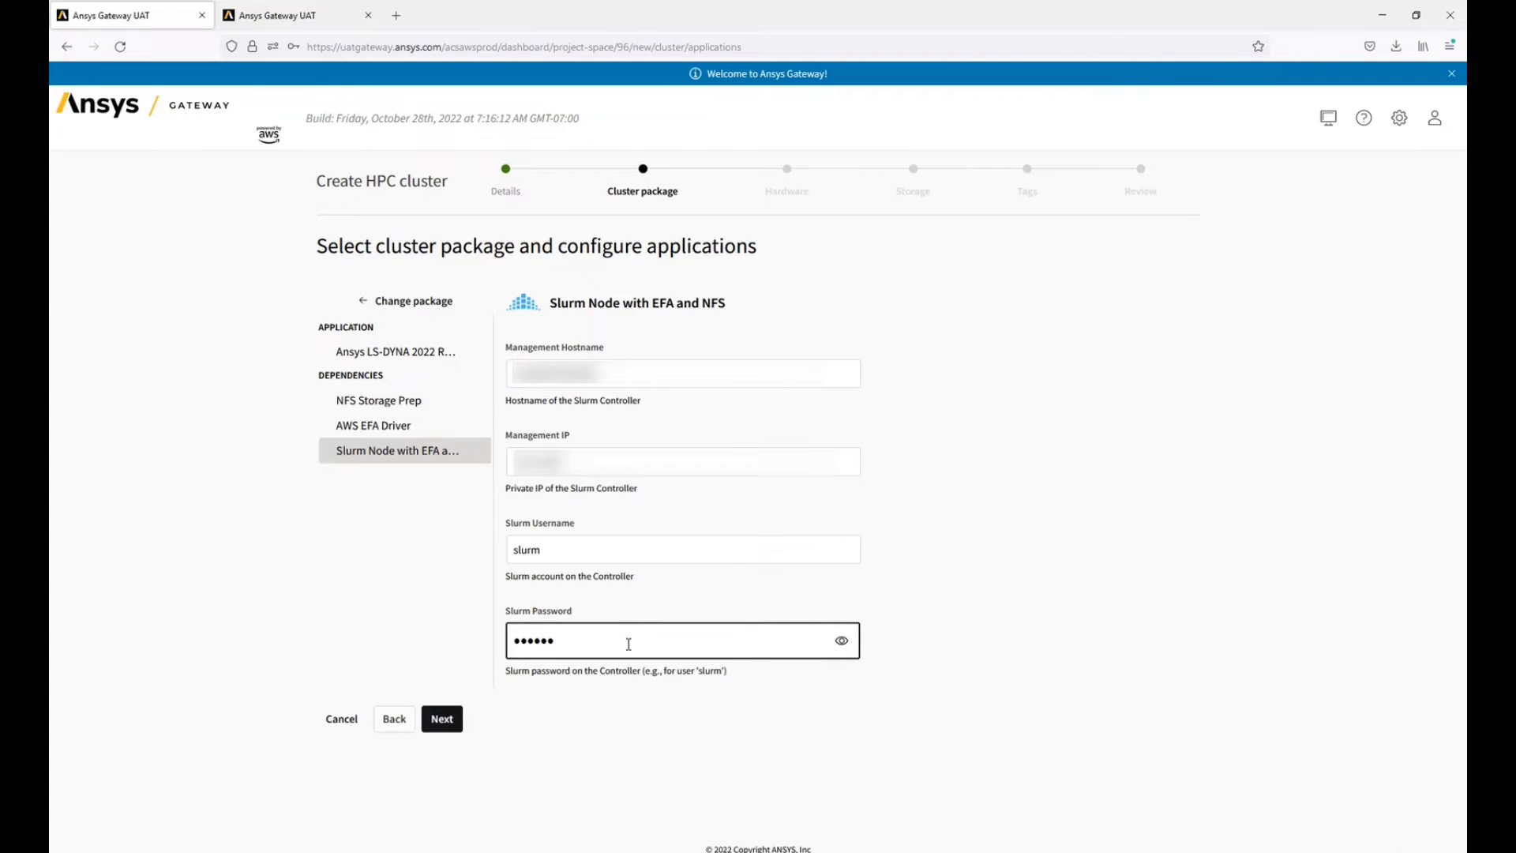
{"action": "left_click", "coordinate": [442, 720]}
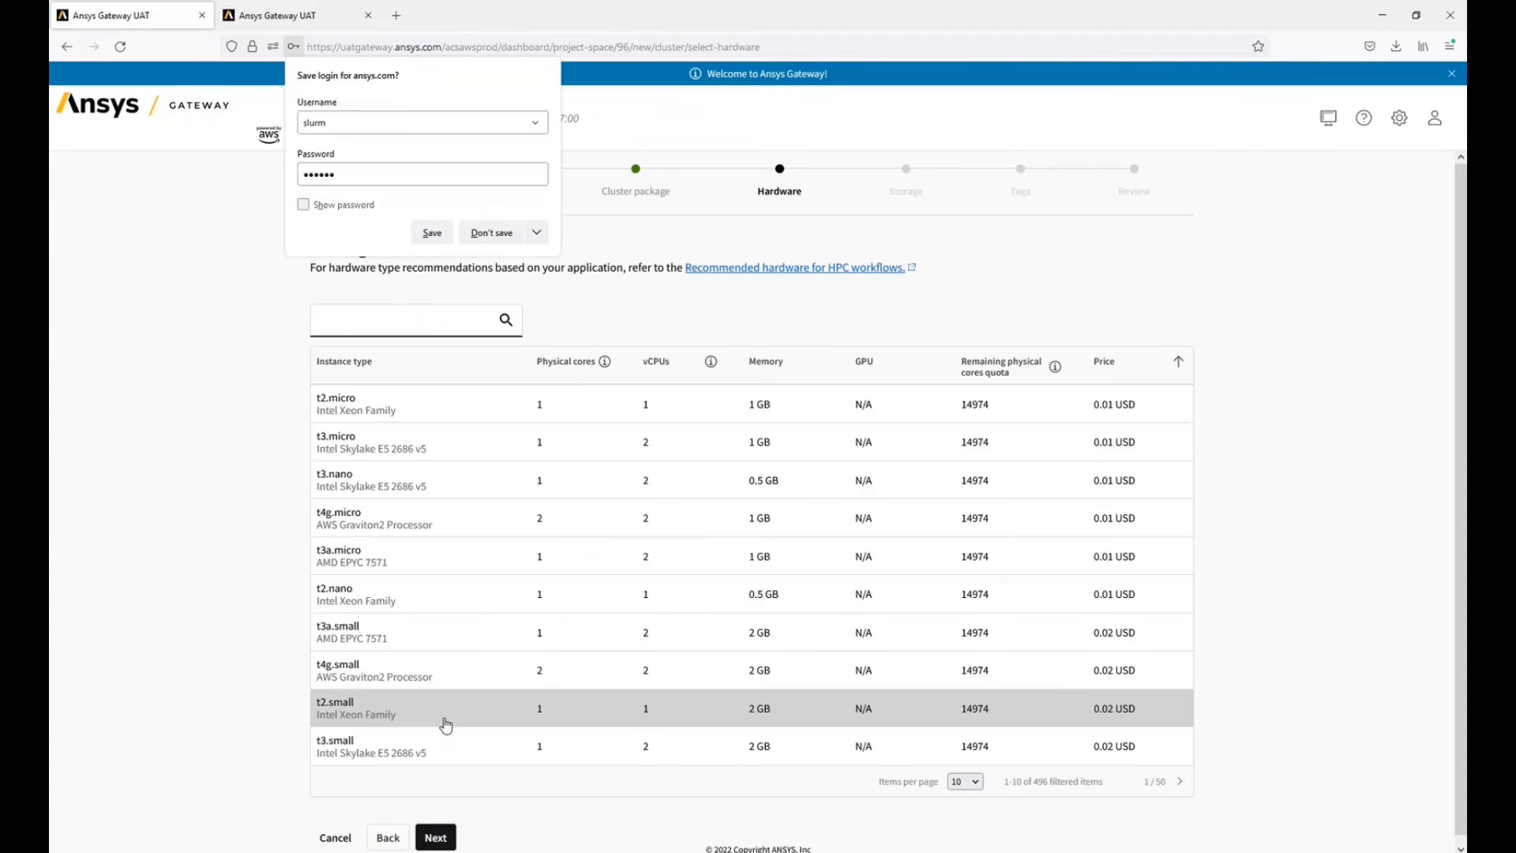
- Choose hpc6a.48xlarge hardware and set the cluster to 2 nodes
{"action": "left_click", "coordinate": [494, 234]}
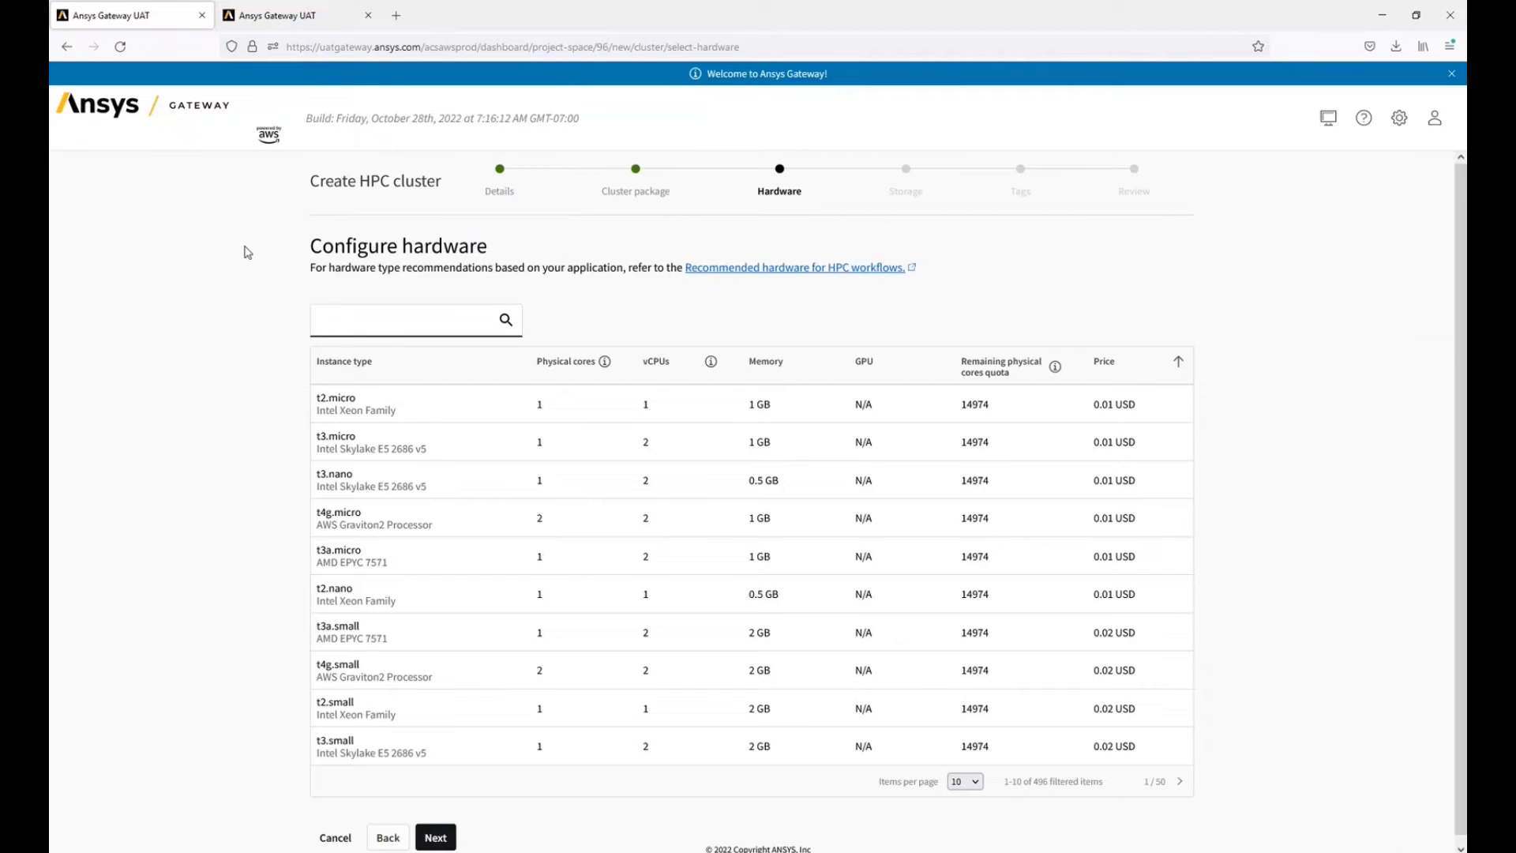
{"action": "type", "text": "hpc6a"}
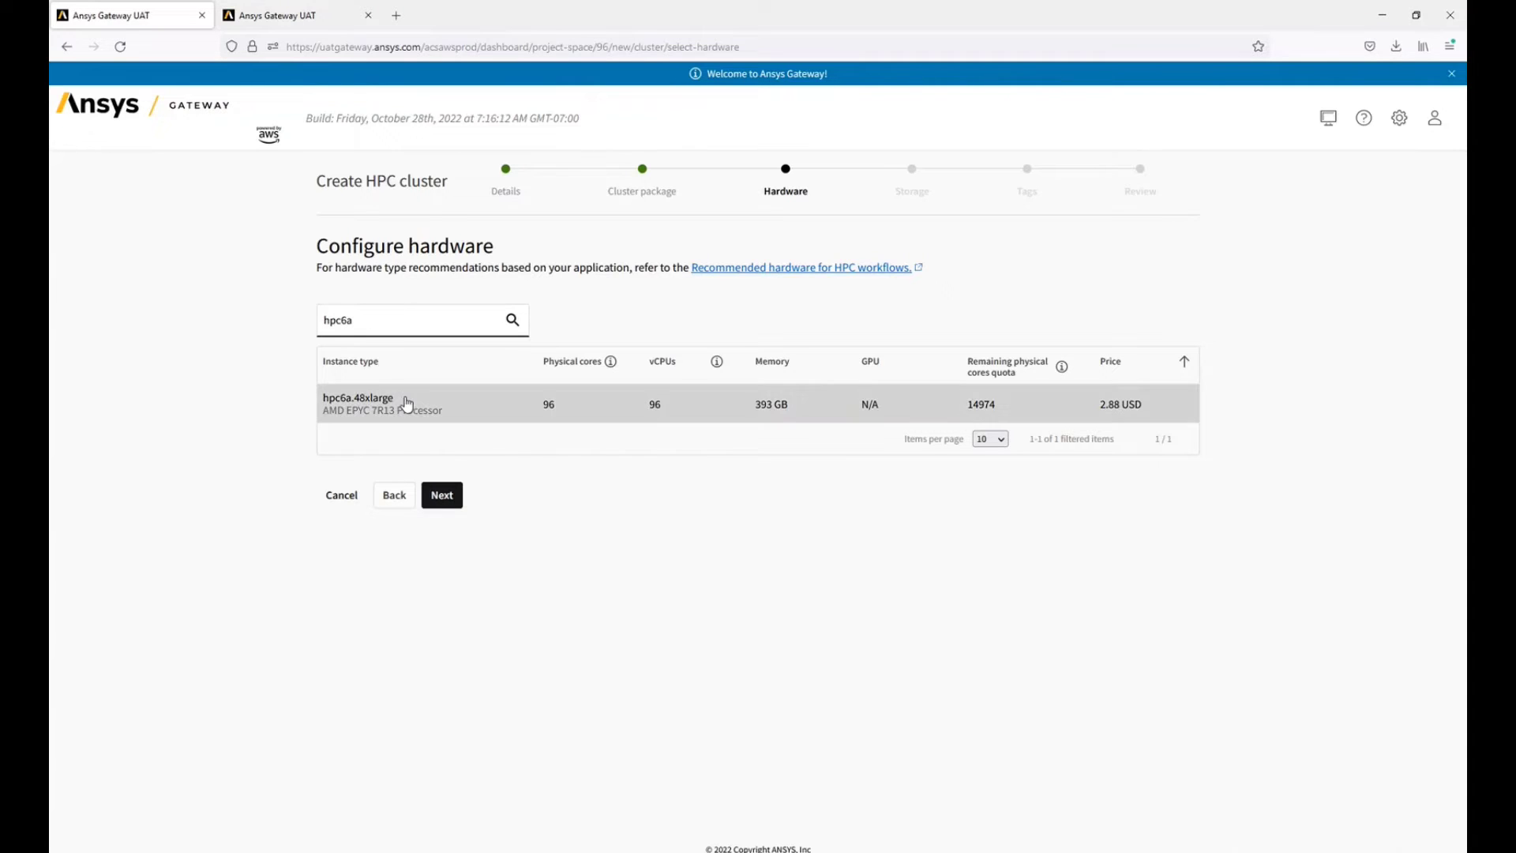
{"action": "left_click", "coordinate": [454, 408]}
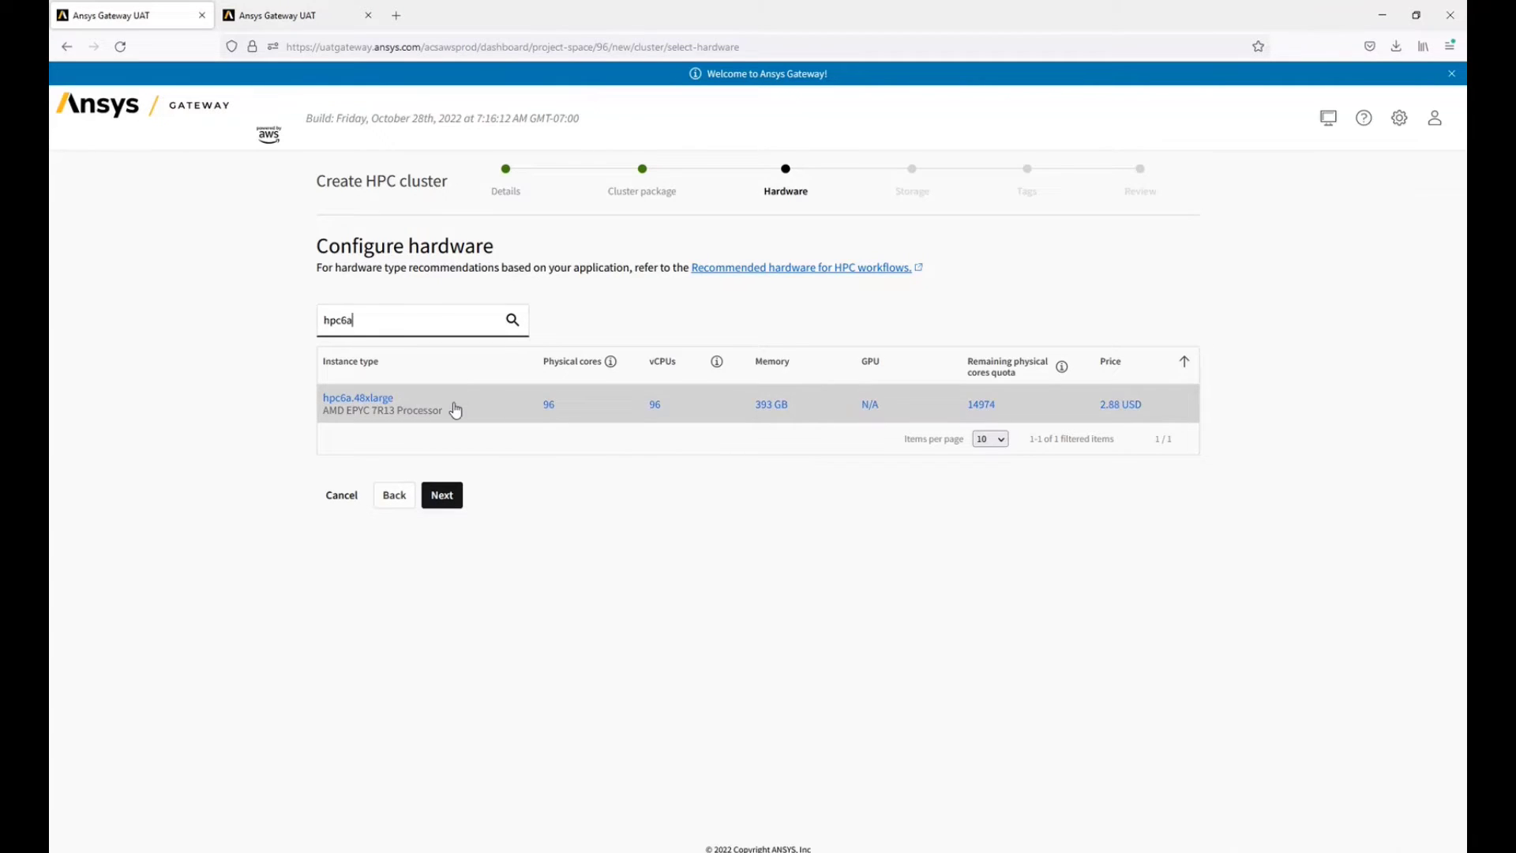
{"action": "left_click", "coordinate": [442, 495]}
{"action": "double_click", "coordinate": [402, 317]}
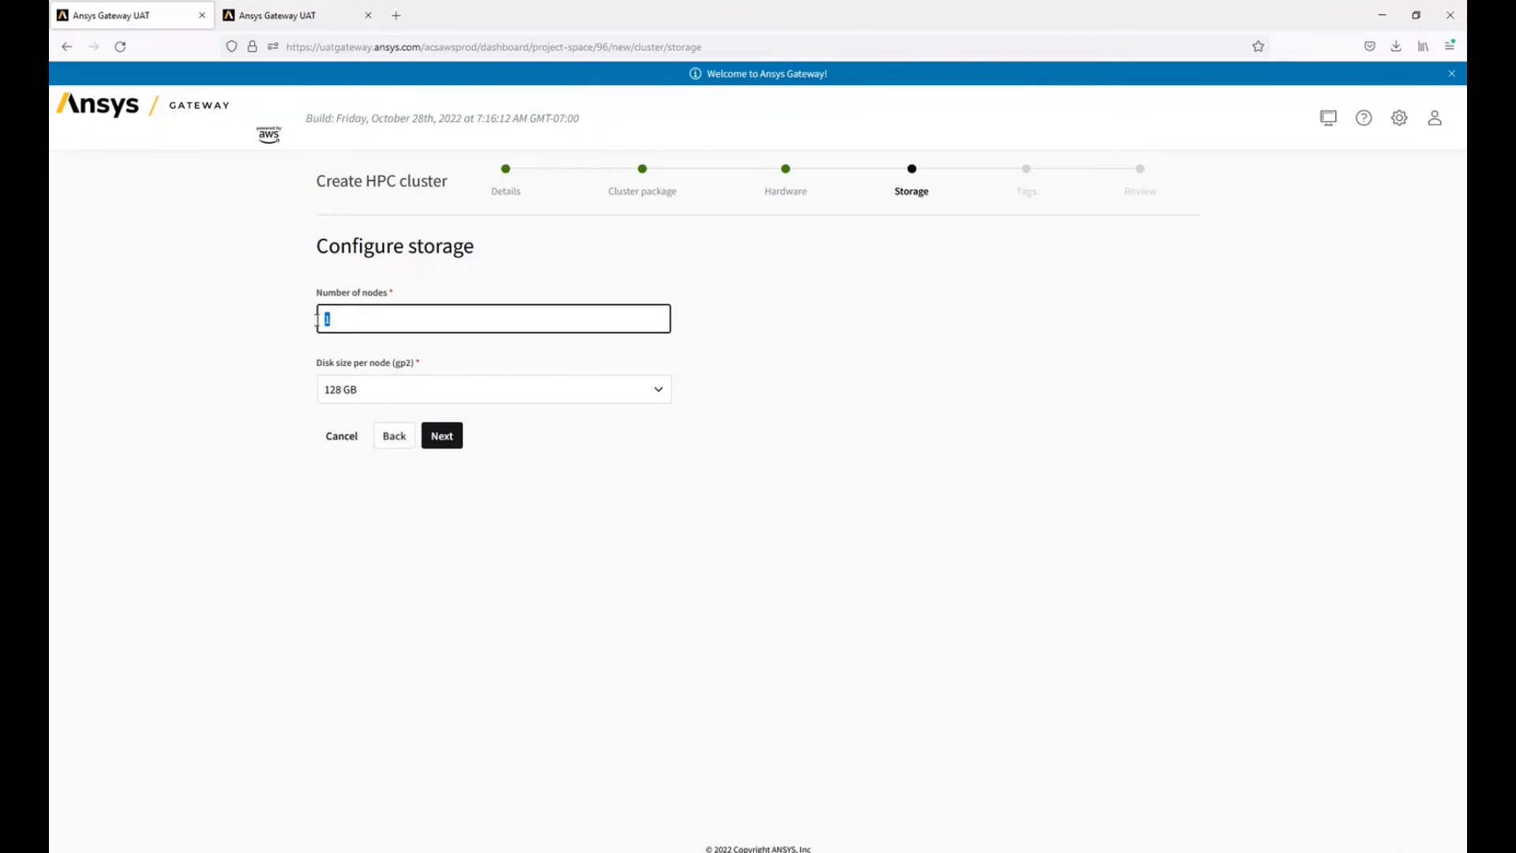
{"action": "type", "text": "2"}
{"action": "left_click", "coordinate": [444, 439]}
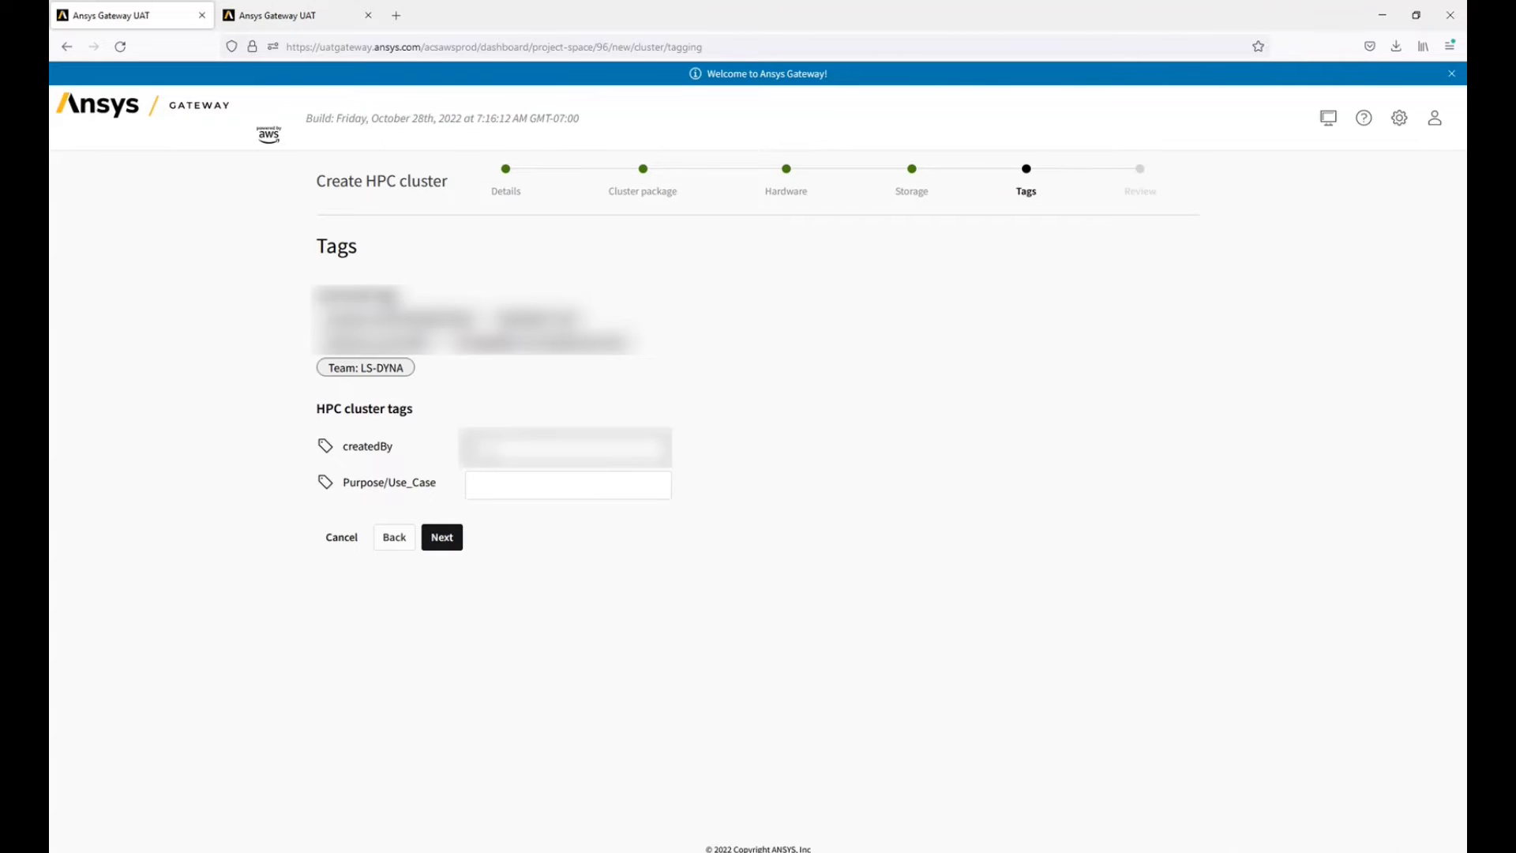
- Tag the cluster with the creator's name and Purpose 'lsdyna test', then reach the review page
{"action": "type", "text": "firstname."}
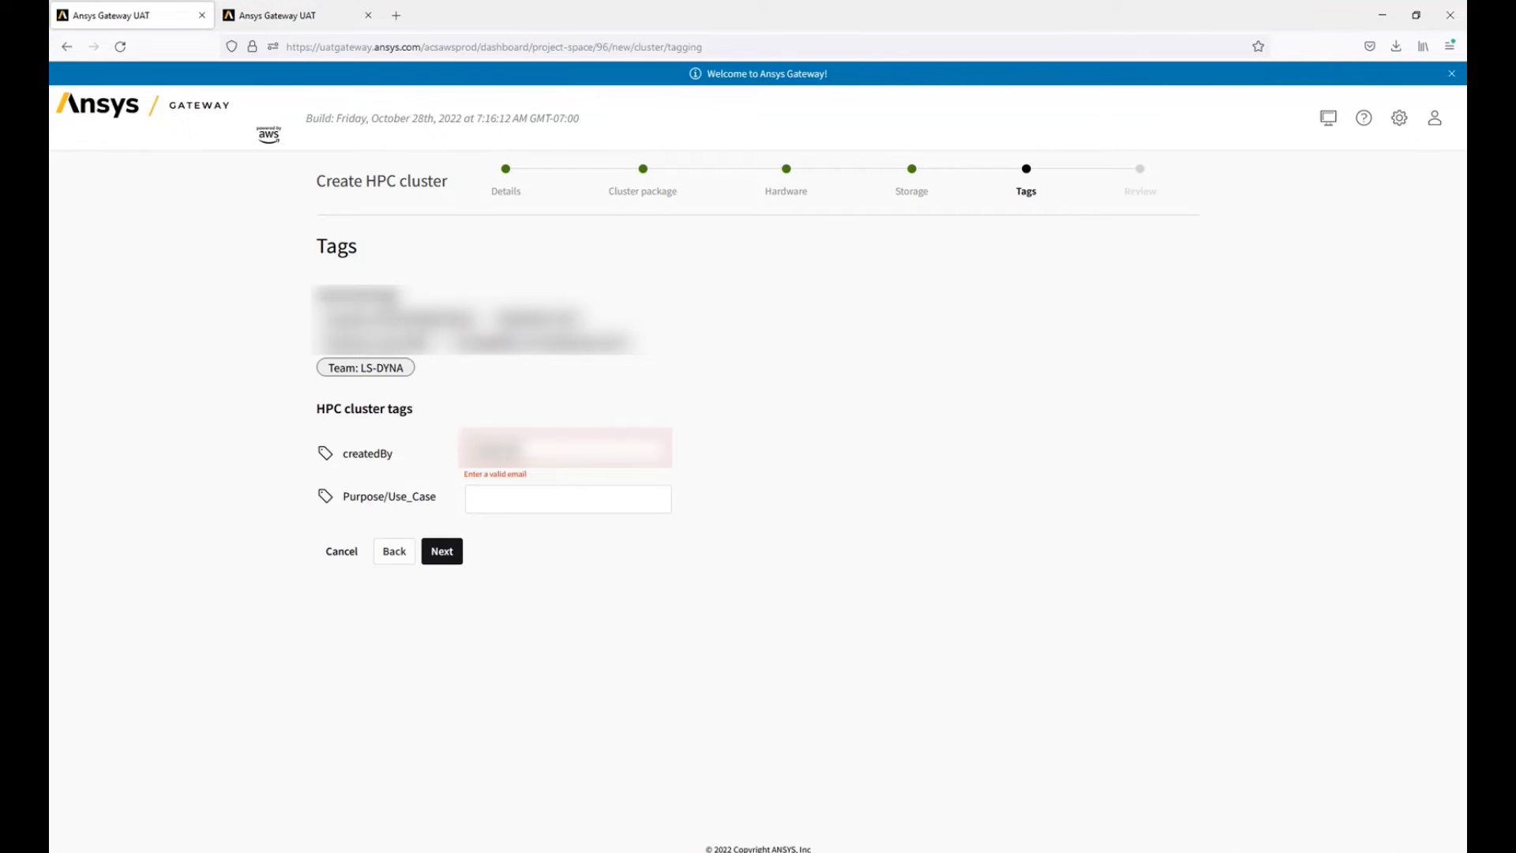
{"action": "key", "text": "Tab"}
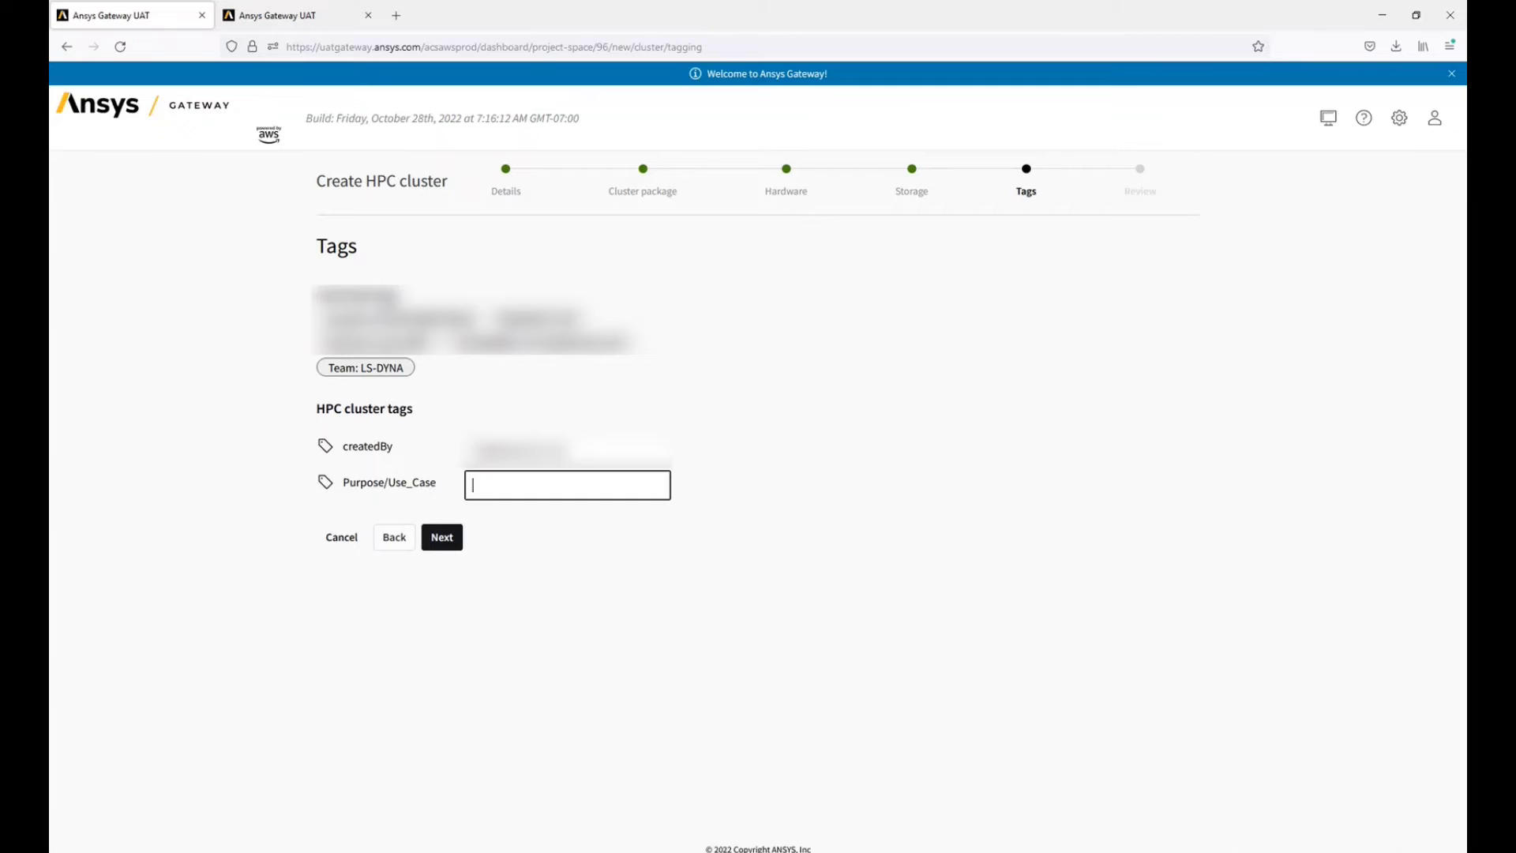
{"action": "type", "text": "lsdyna test"}
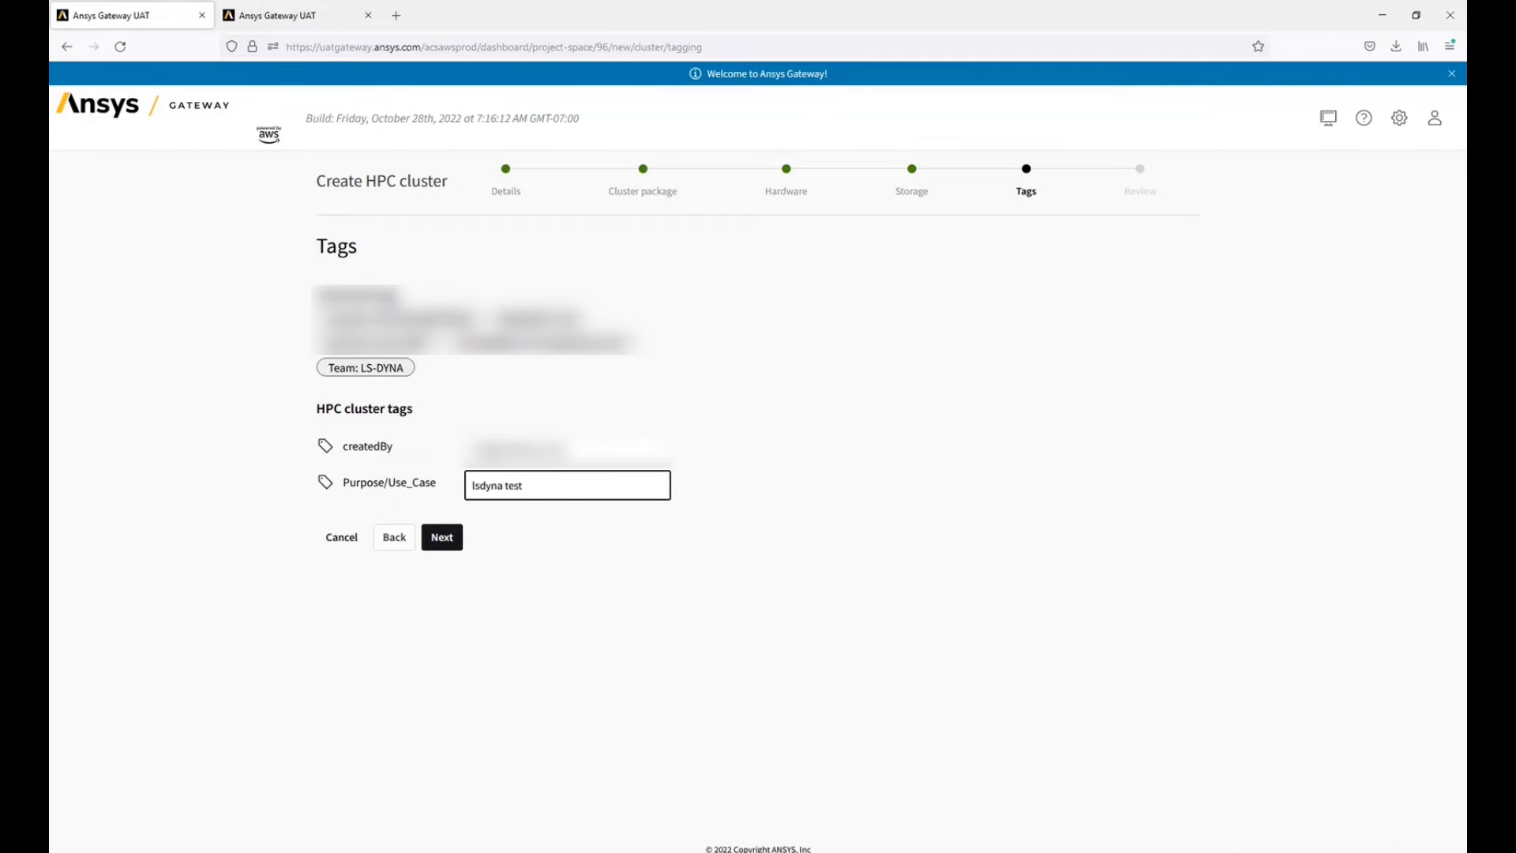
{"action": "left_click", "coordinate": [442, 537]}
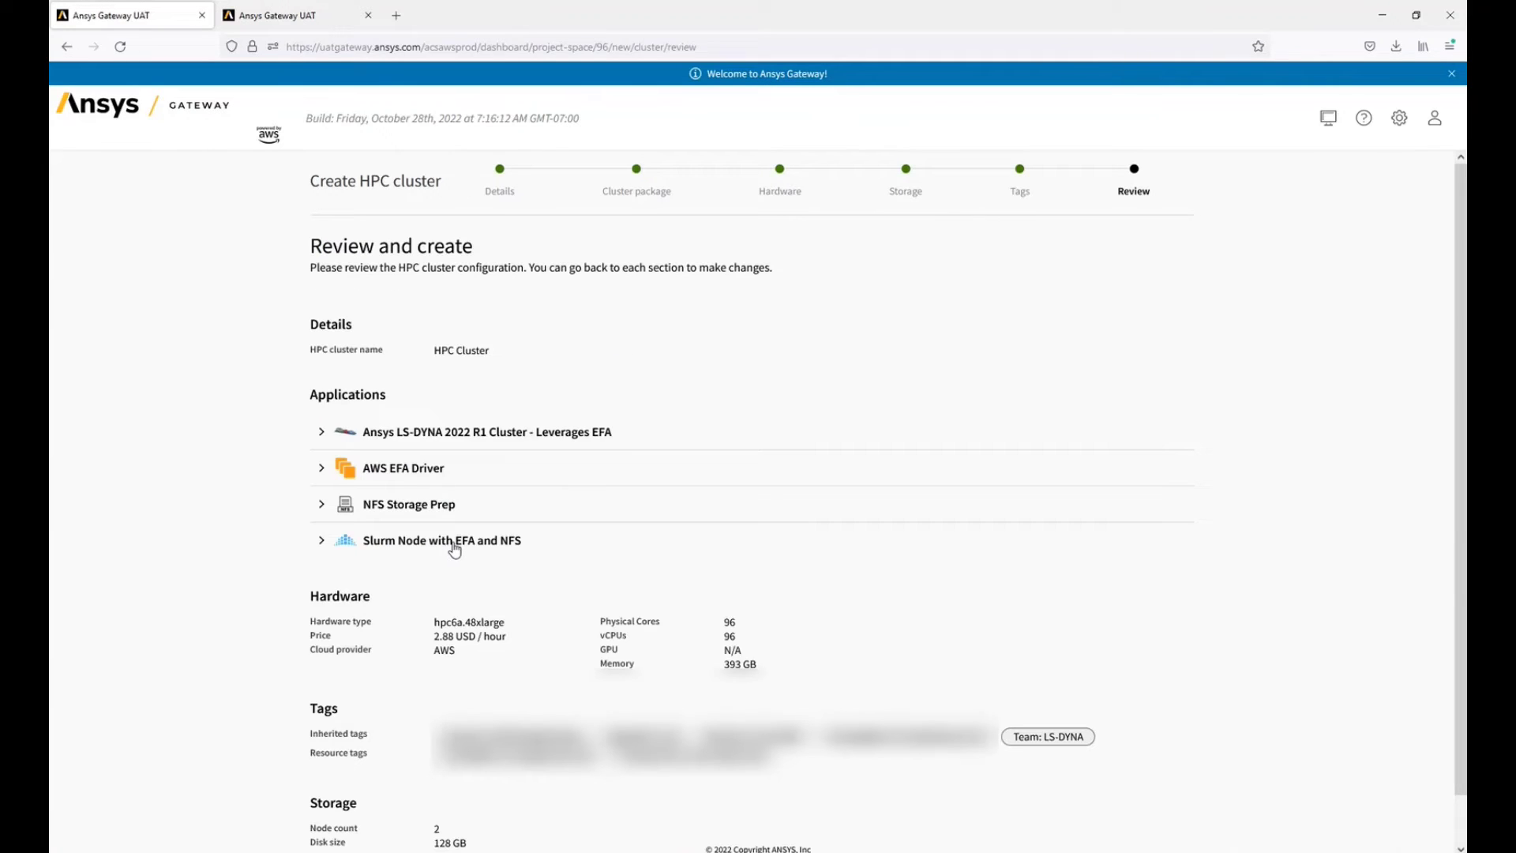
- Create the HPC cluster and show node details for both running hpc6a.48xlarge nodes
{"action": "scroll", "coordinate": [448, 546], "scroll_direction": "down", "scroll_amount": 2}
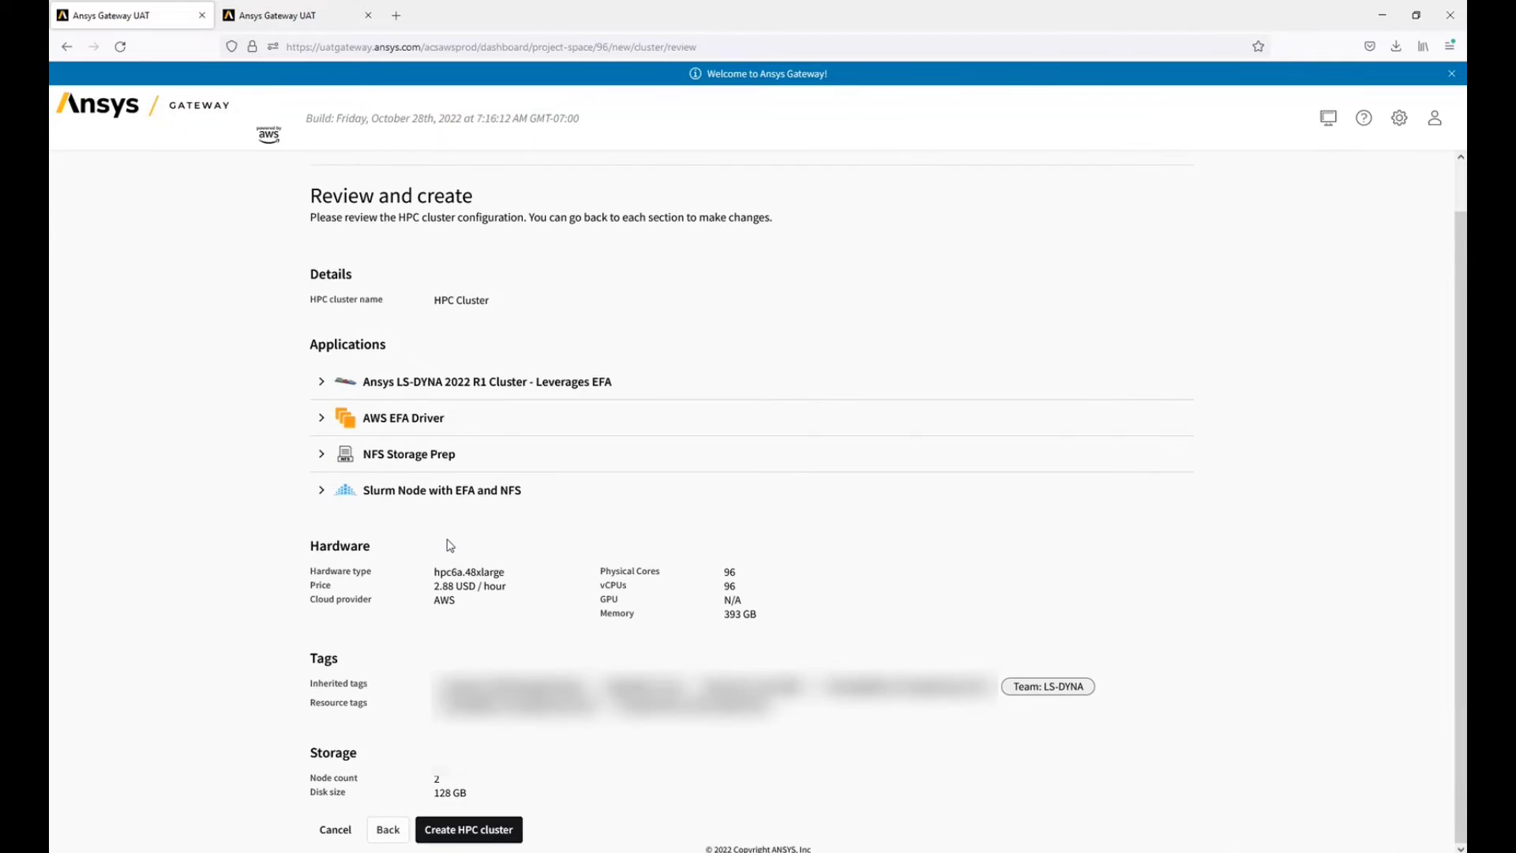
{"action": "left_click", "coordinate": [508, 833]}
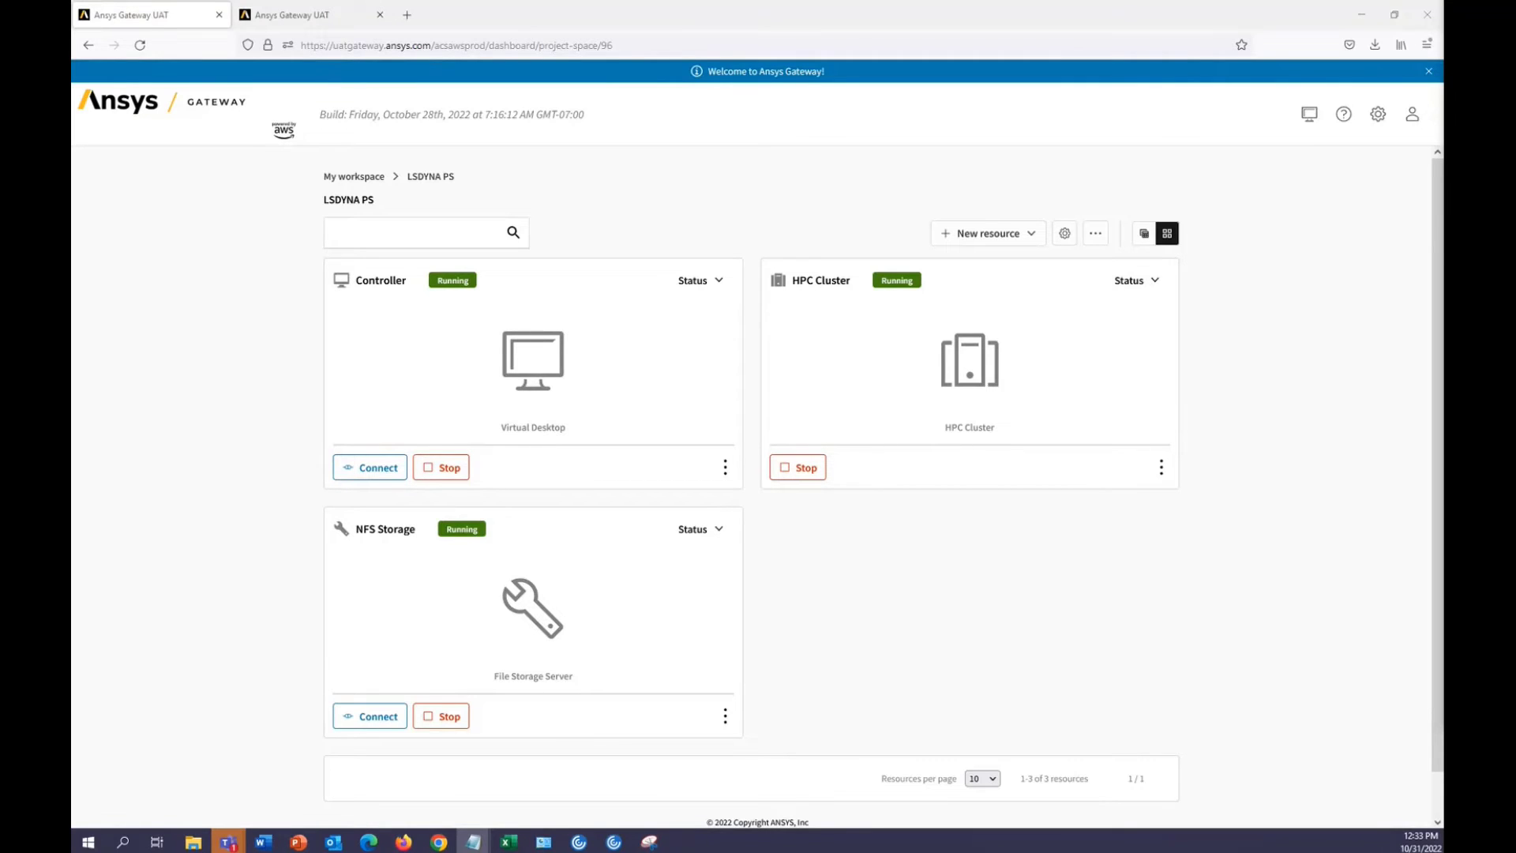
{"action": "left_click", "coordinate": [1137, 281]}
{"action": "left_click", "coordinate": [1133, 331]}
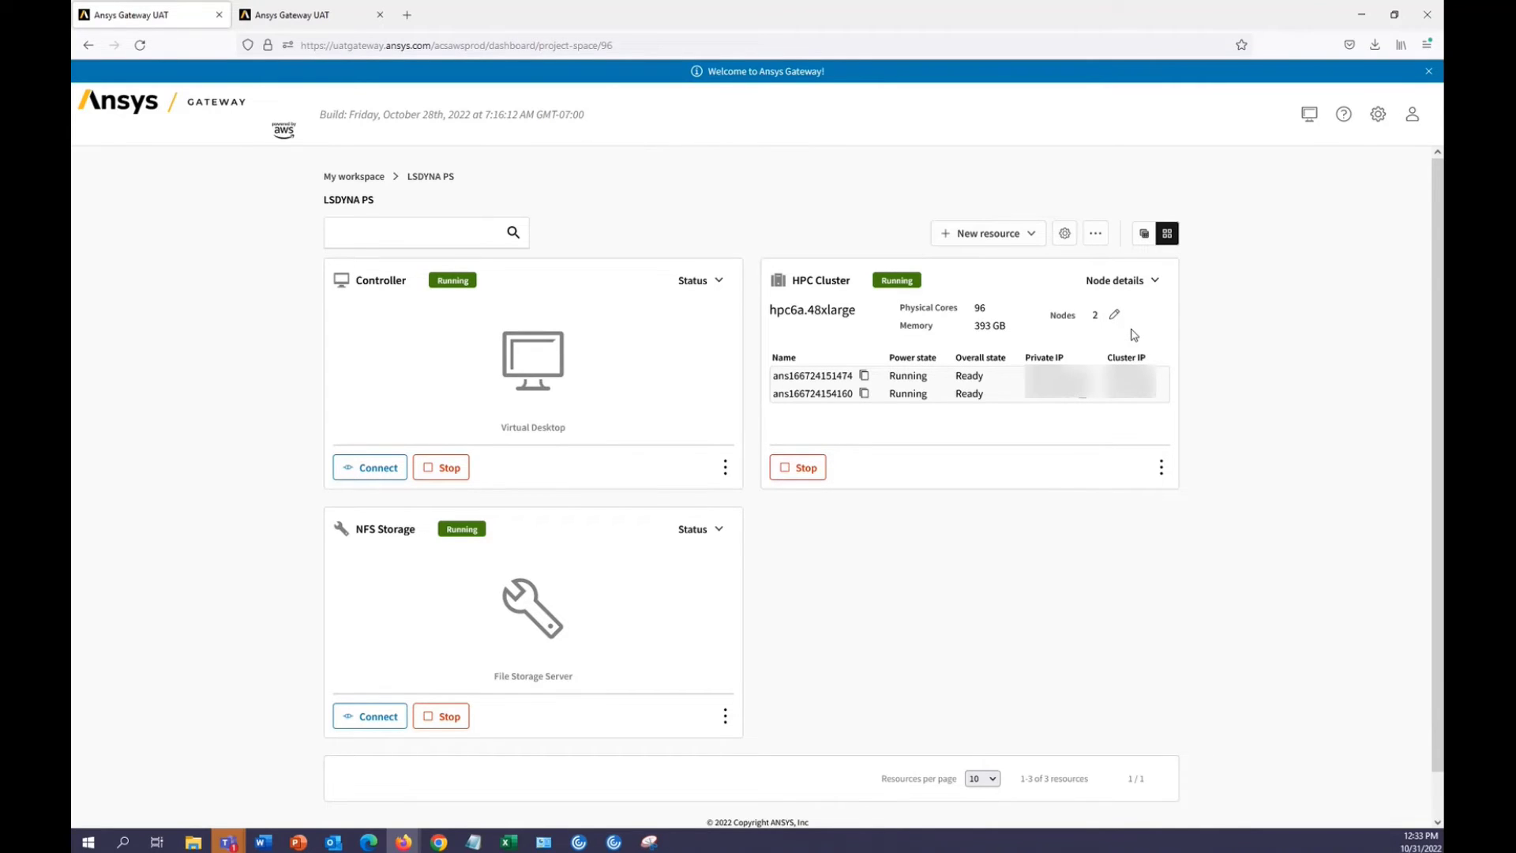
- Start the Controller's SSH connection and place the Command Prompt beside its connection details
{"action": "left_click", "coordinate": [364, 473]}
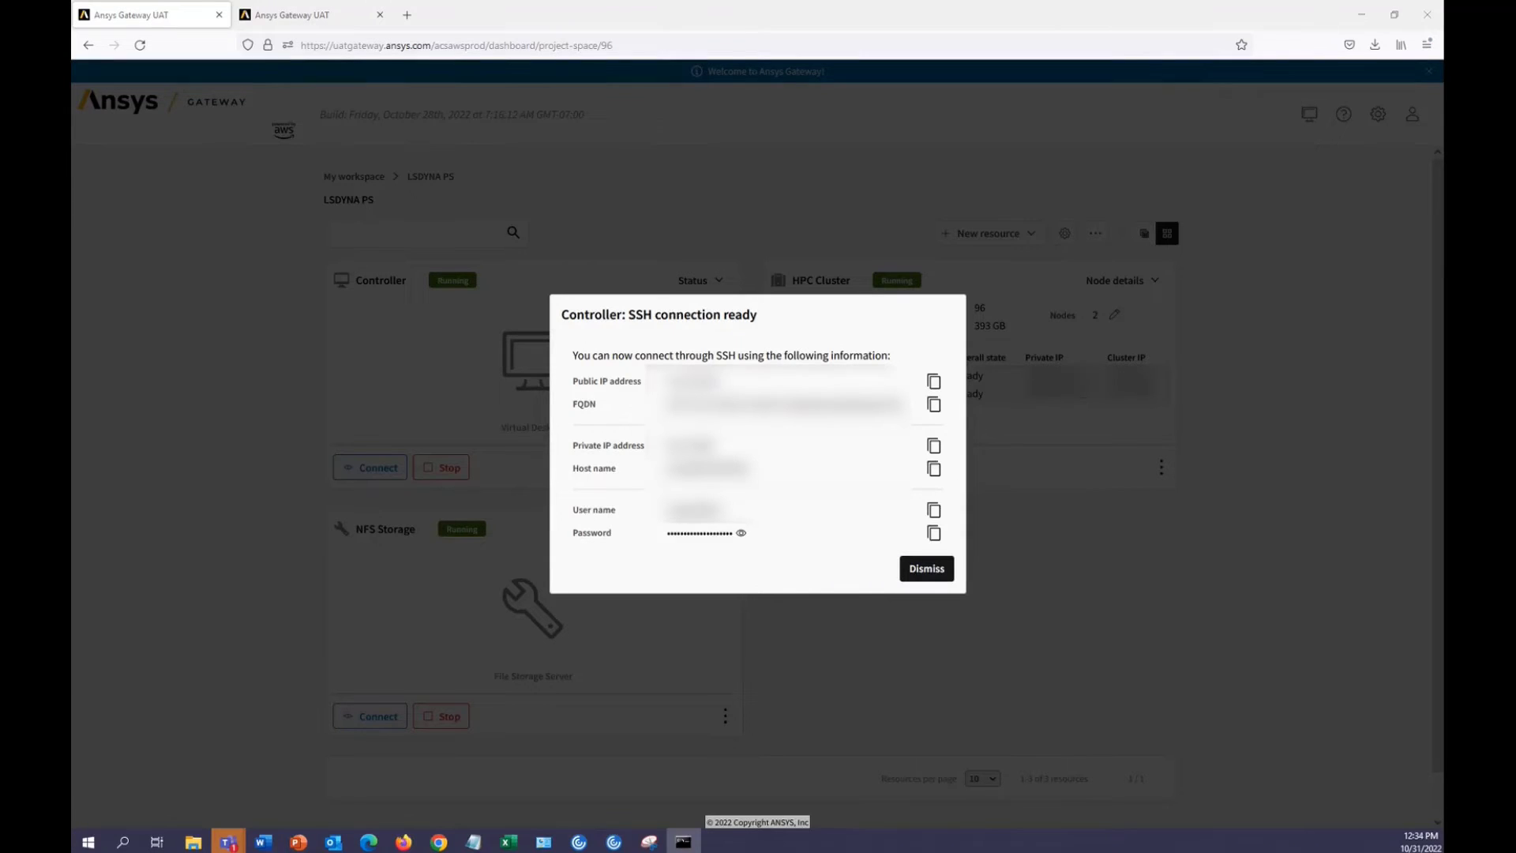
{"action": "left_click_drag", "start_coordinate": [1006, 419], "coordinate": [1141, 425]}
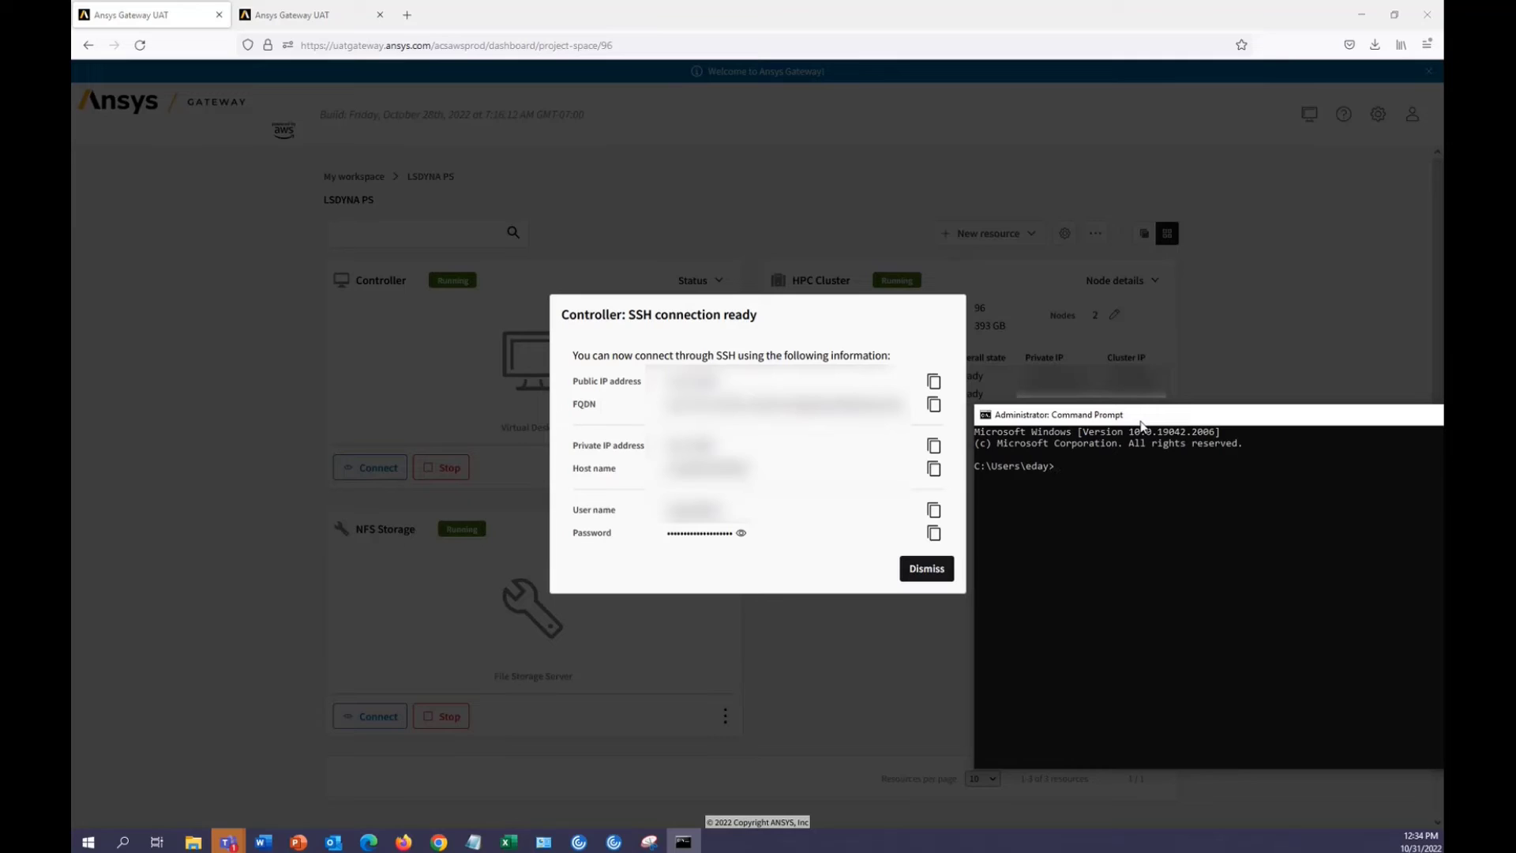
- Log in over SSH to the controller at 3.21.19.197 using its copied password
{"action": "type", "text": "ssh superadmin@"}
{"action": "left_click", "coordinate": [934, 380]}
{"action": "key", "text": "alt+Tab"}
{"action": "type", "text": "@"}
{"action": "key", "text": "ctrl+v"}
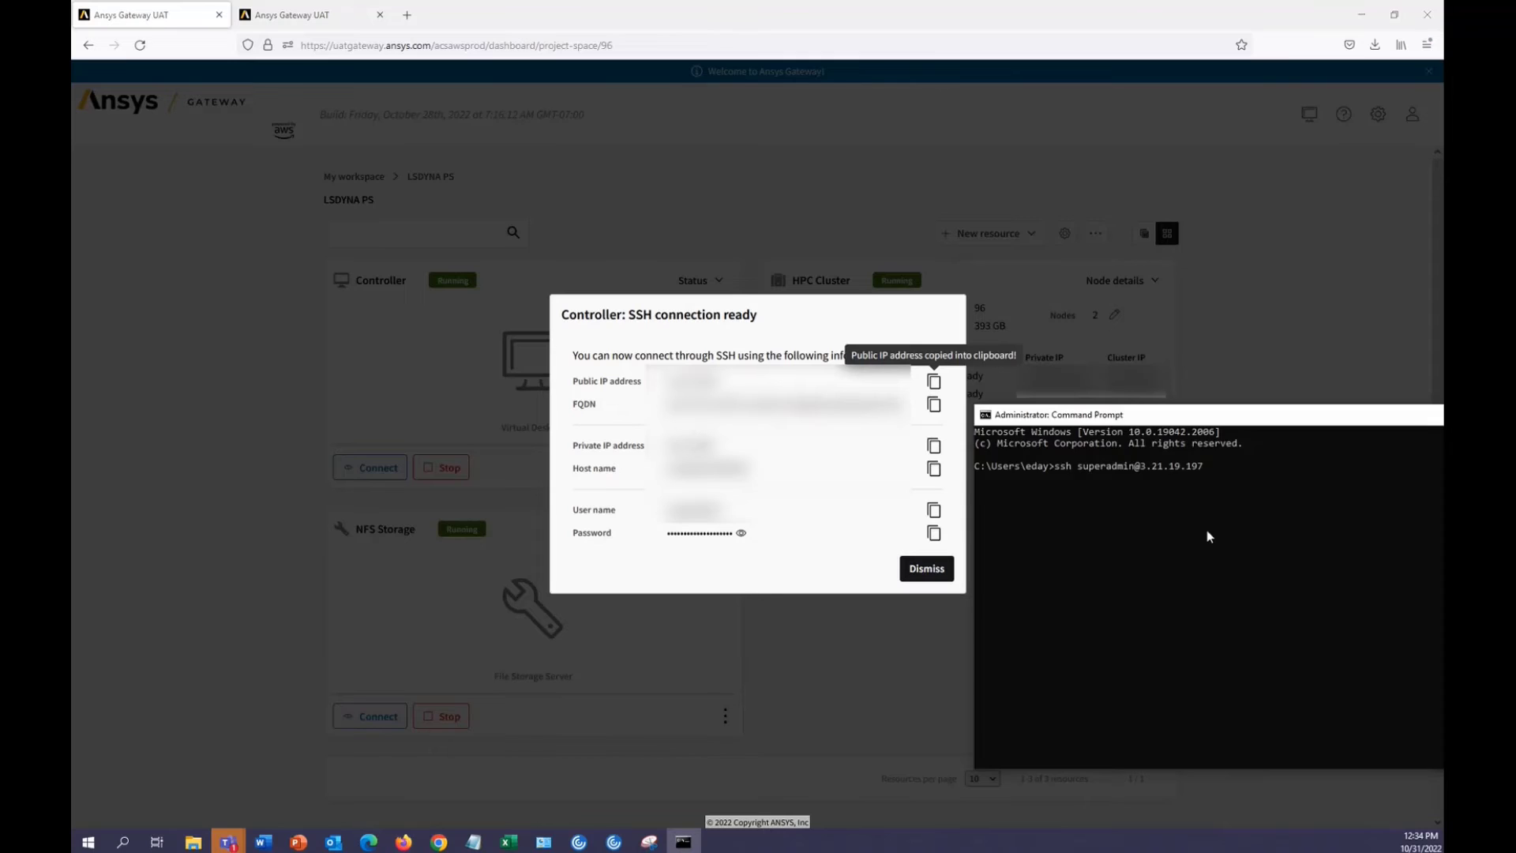
{"action": "key", "text": "Return"}
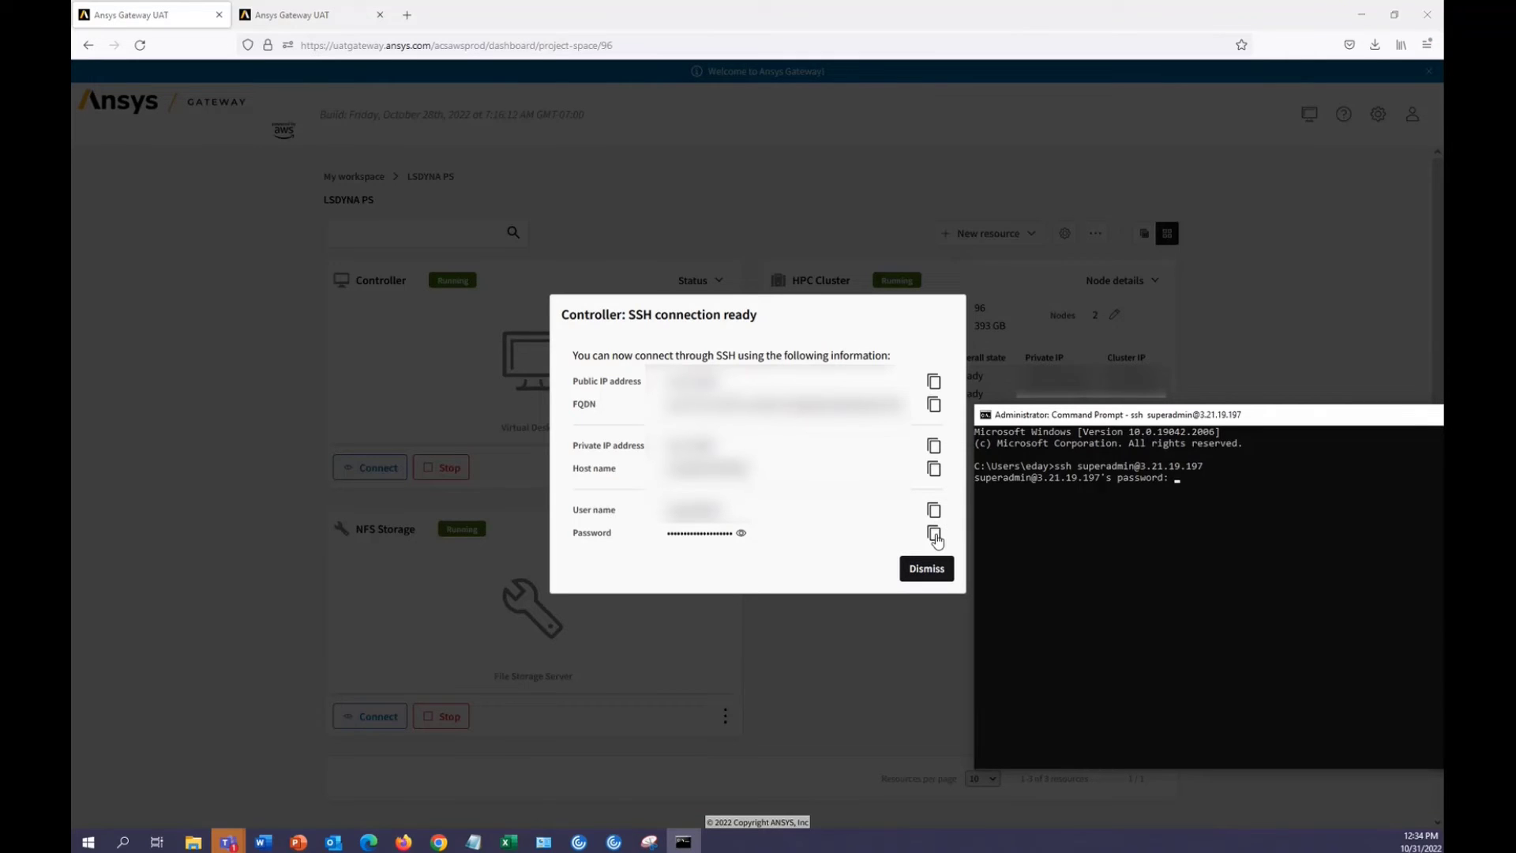
{"action": "left_click", "coordinate": [933, 533]}
{"action": "key", "text": "alt+Tab"}
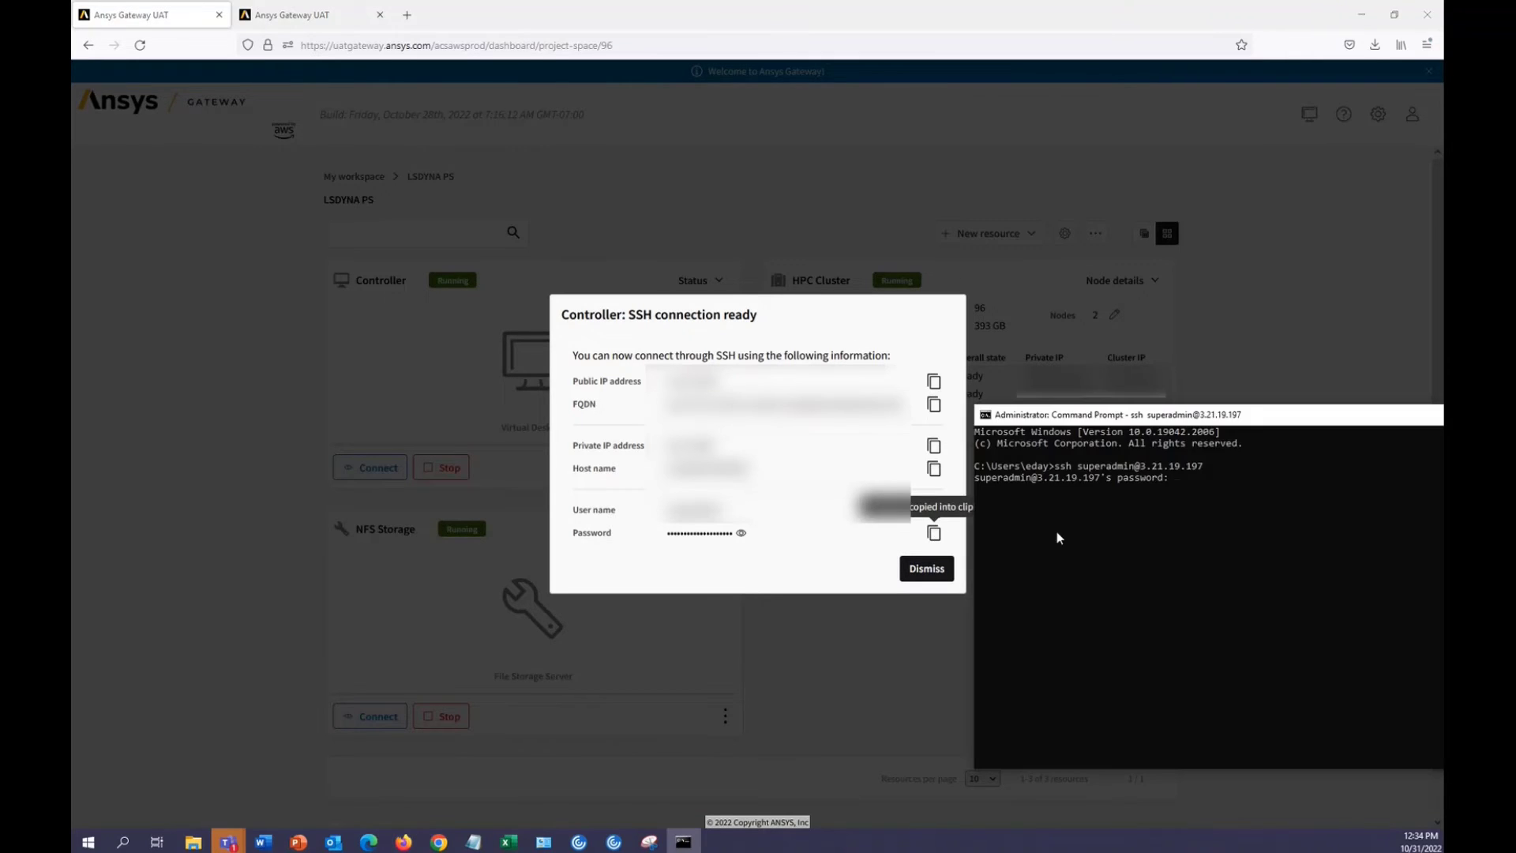
{"action": "right_click", "coordinate": [1058, 532]}
{"action": "key", "text": "Return"}
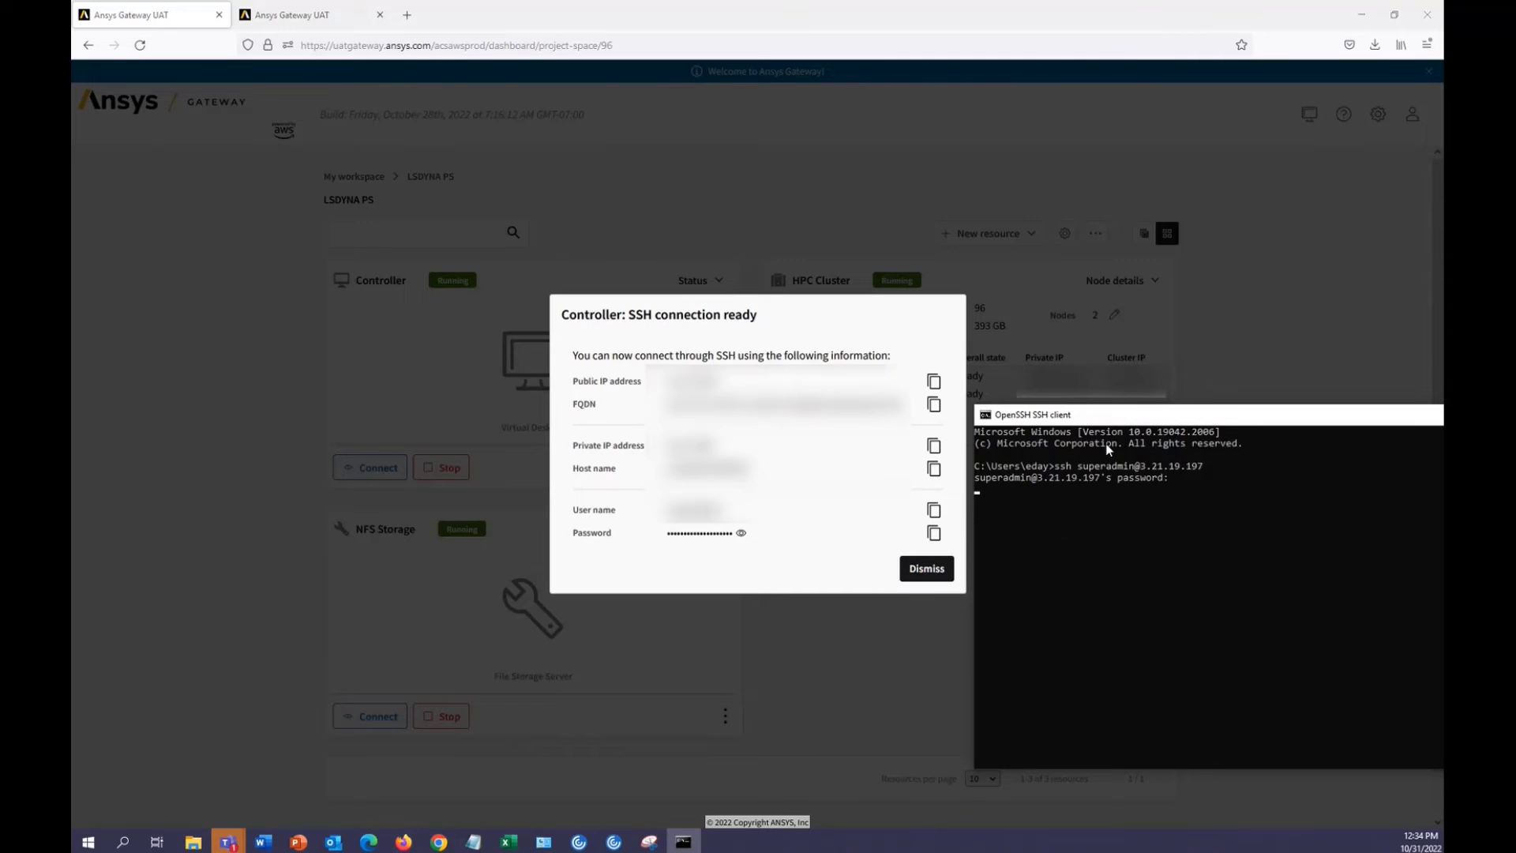
- List the home folder with ls -l, showing go_EFA and README, then hide the terminal
{"action": "type", "text": "ls -l"}
{"action": "key", "text": "Return"}
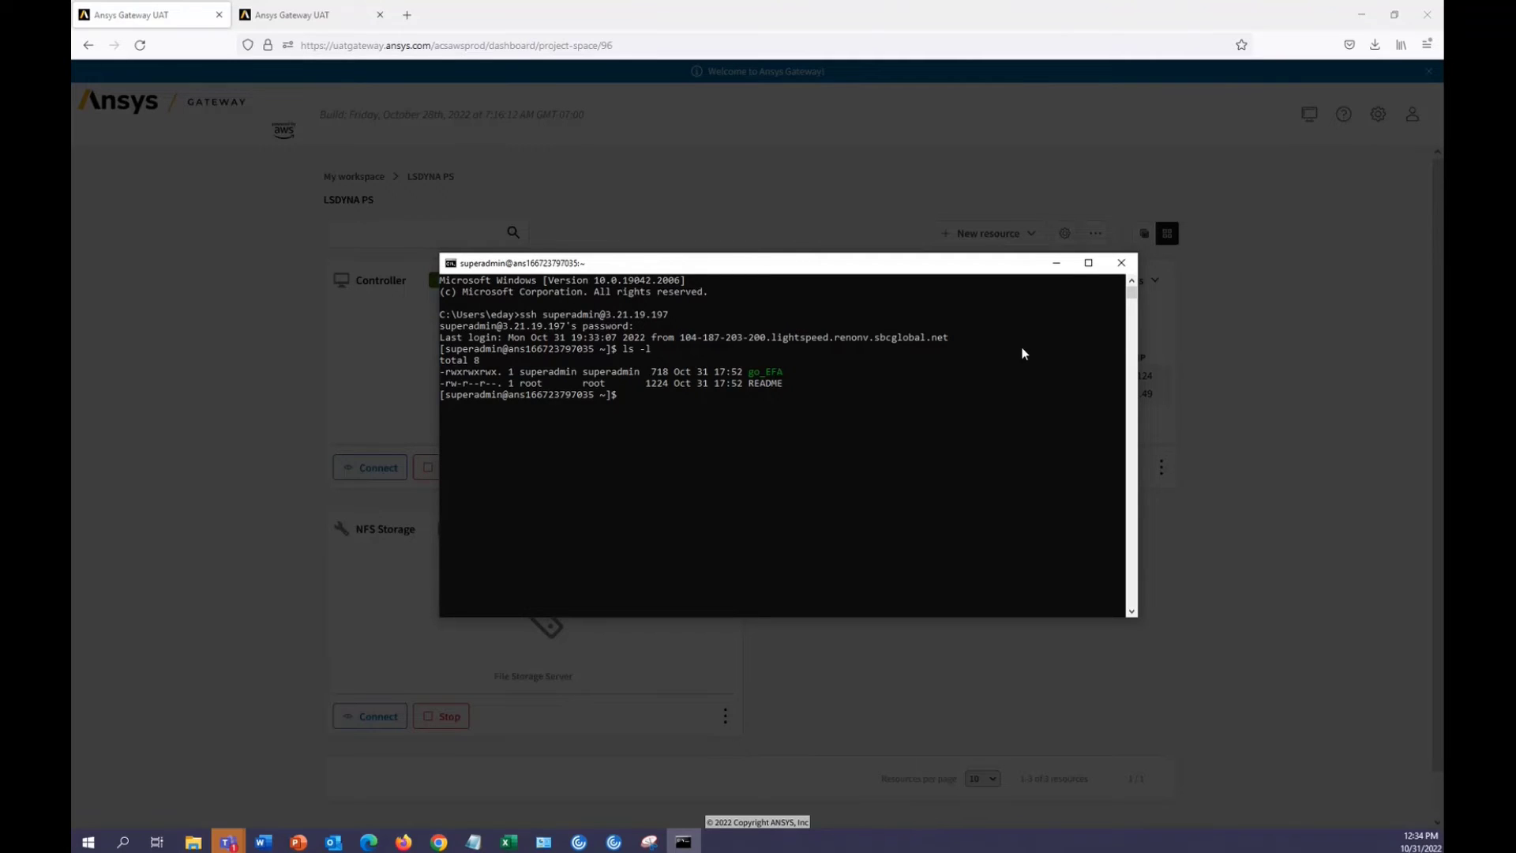
{"action": "key", "text": "alt+Tab"}
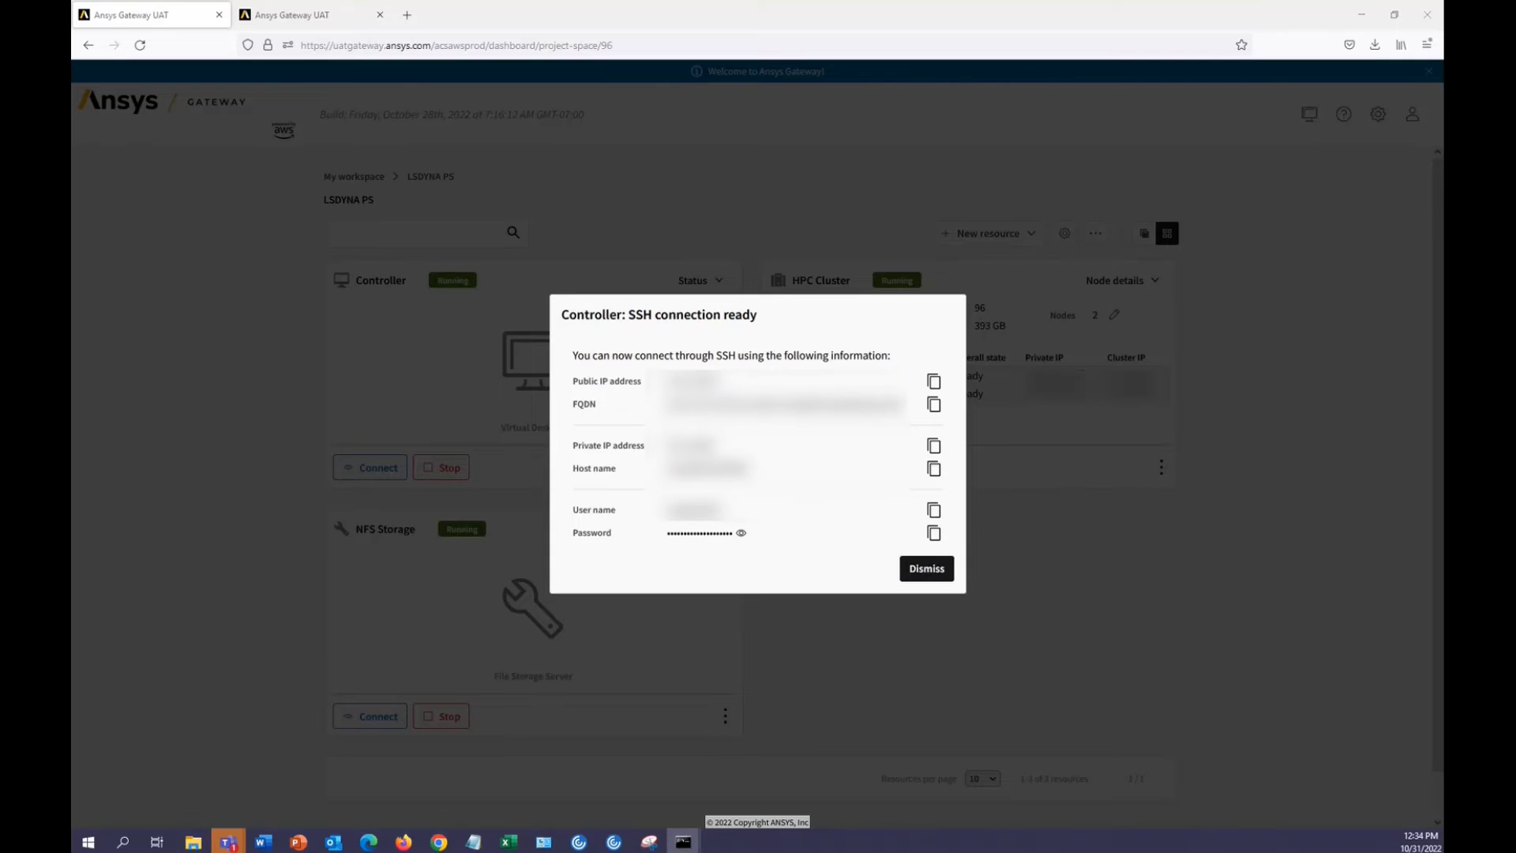
- From Downloads, run scp of honda_accord_10ms.zip to the controller's home folder via its public IP
{"action": "left_click", "coordinate": [683, 841]}
{"action": "left_click_drag", "start_coordinate": [1331, 299], "coordinate": [1225, 339]}
{"action": "type", "text": "cd Downloads"}
{"action": "key", "text": "Return"}
{"action": "type", "text": "scp hon"}
{"action": "key", "text": "Tab"}
{"action": "type", "text": "superadmin@"}
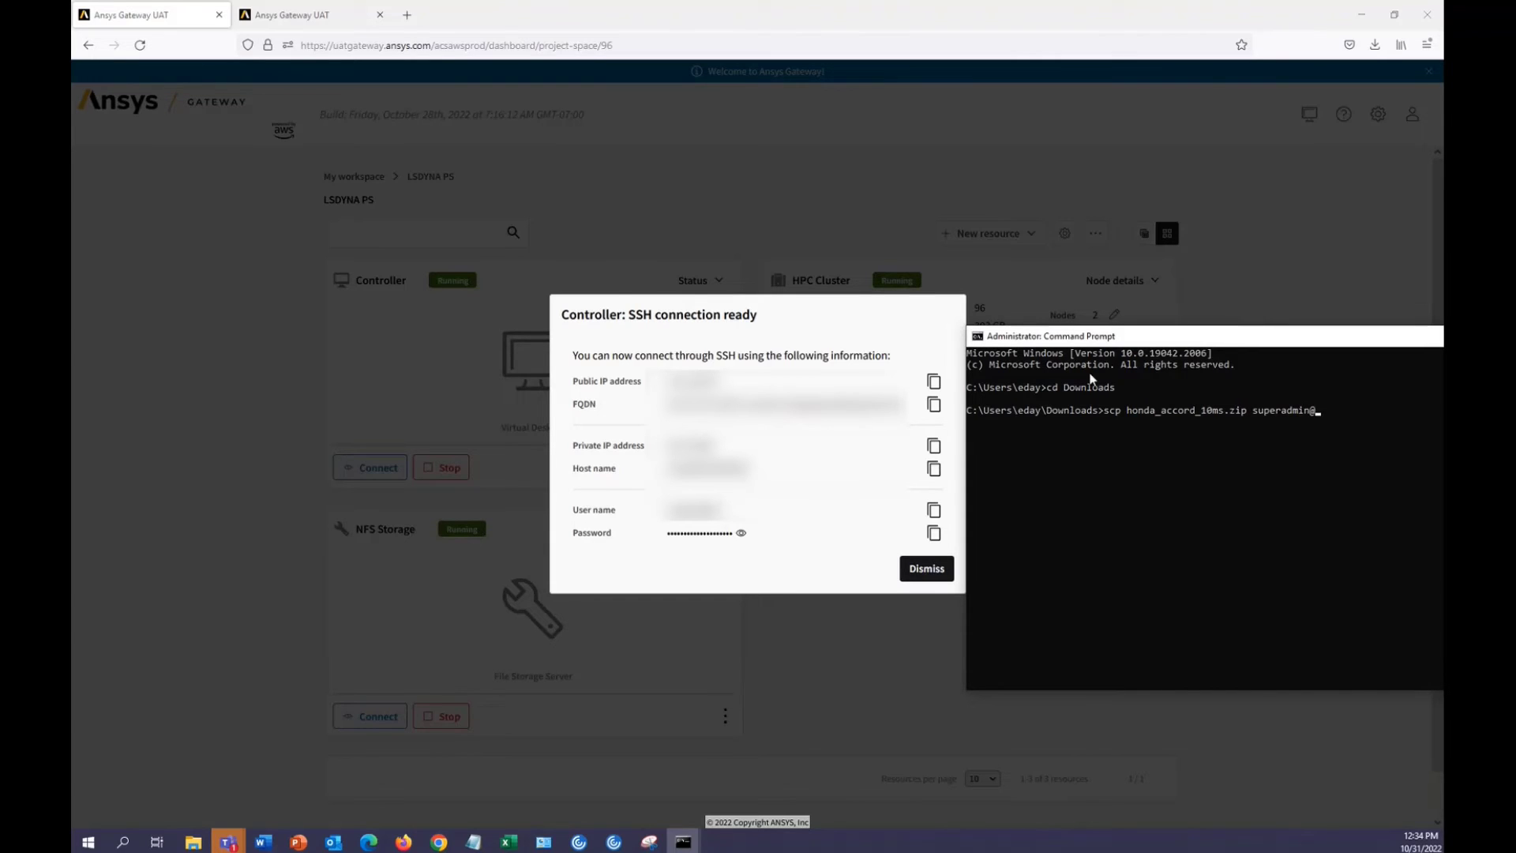
{"action": "left_click", "coordinate": [933, 381]}
{"action": "right_click", "coordinate": [1325, 471]}
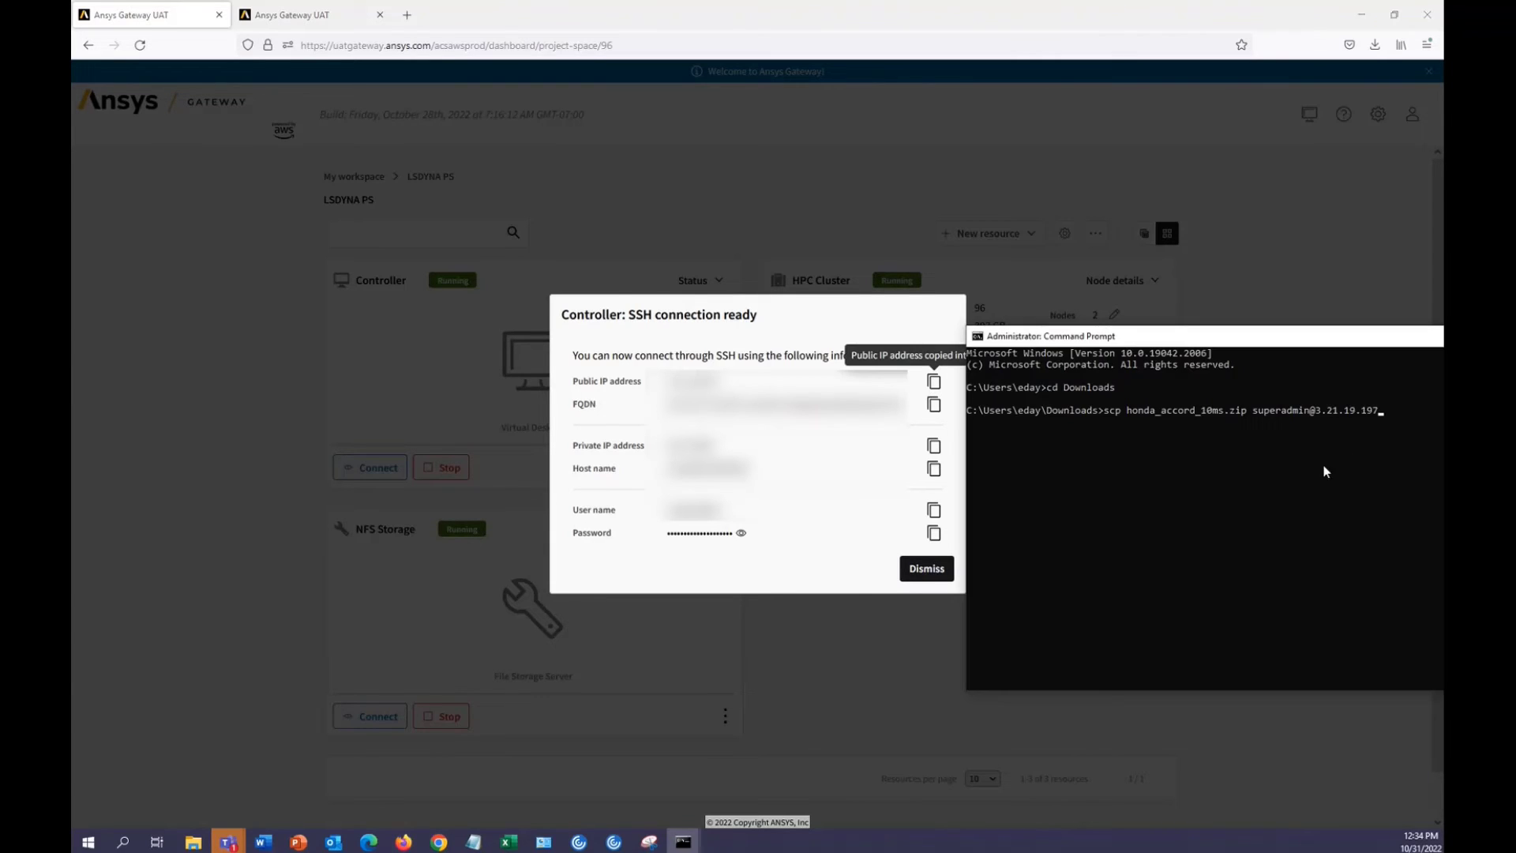
{"action": "type", "text": ":."}
{"action": "key", "text": "Return"}
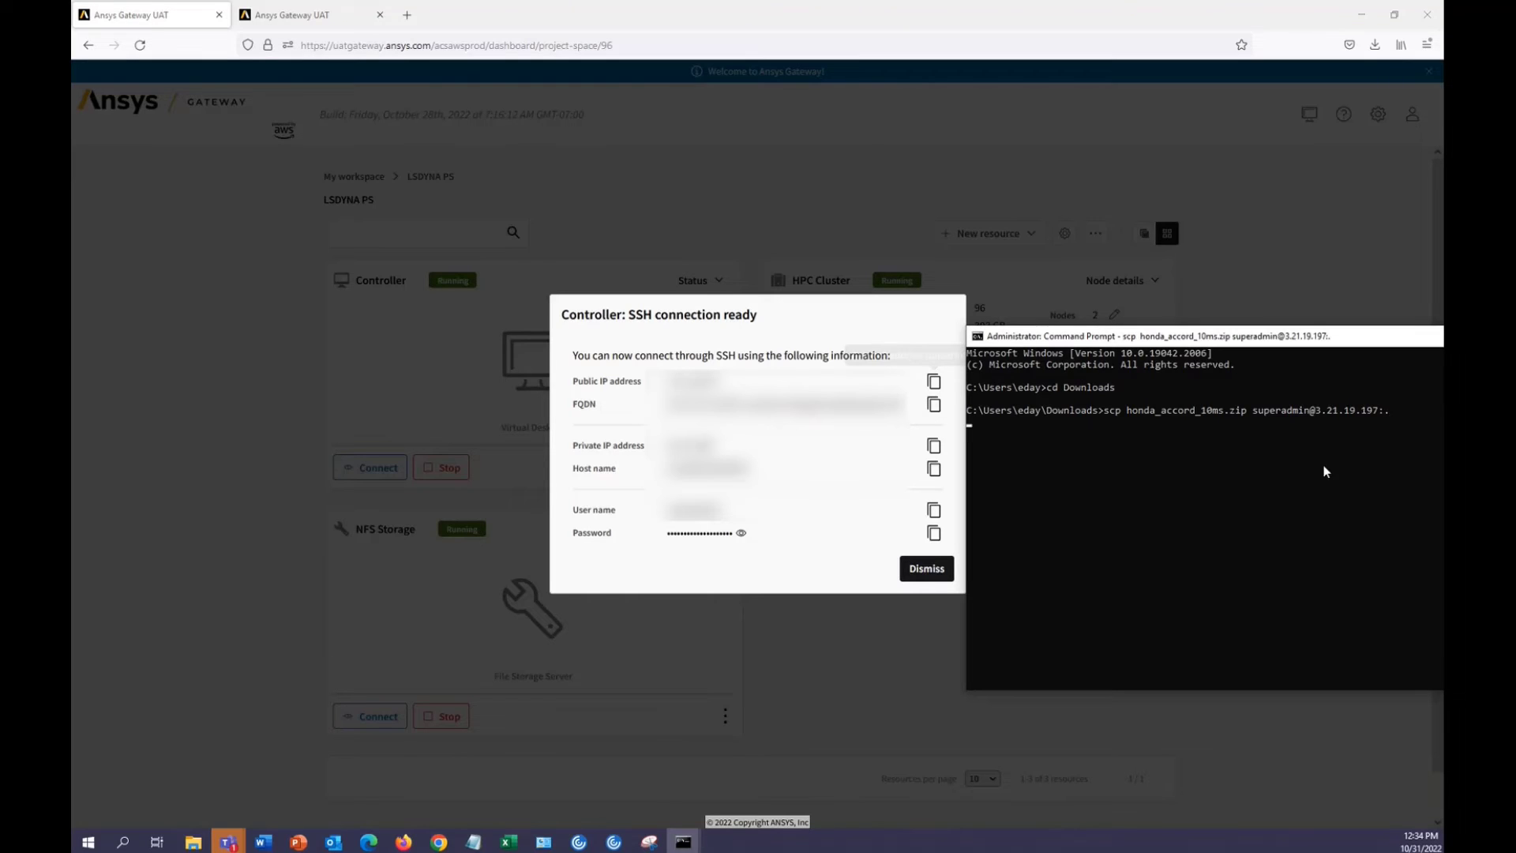
- Enter the controller password, let the 139 MB transfer finish, and set the terminal aside
{"action": "left_click", "coordinate": [934, 535]}
{"action": "left_click", "coordinate": [1208, 522]}
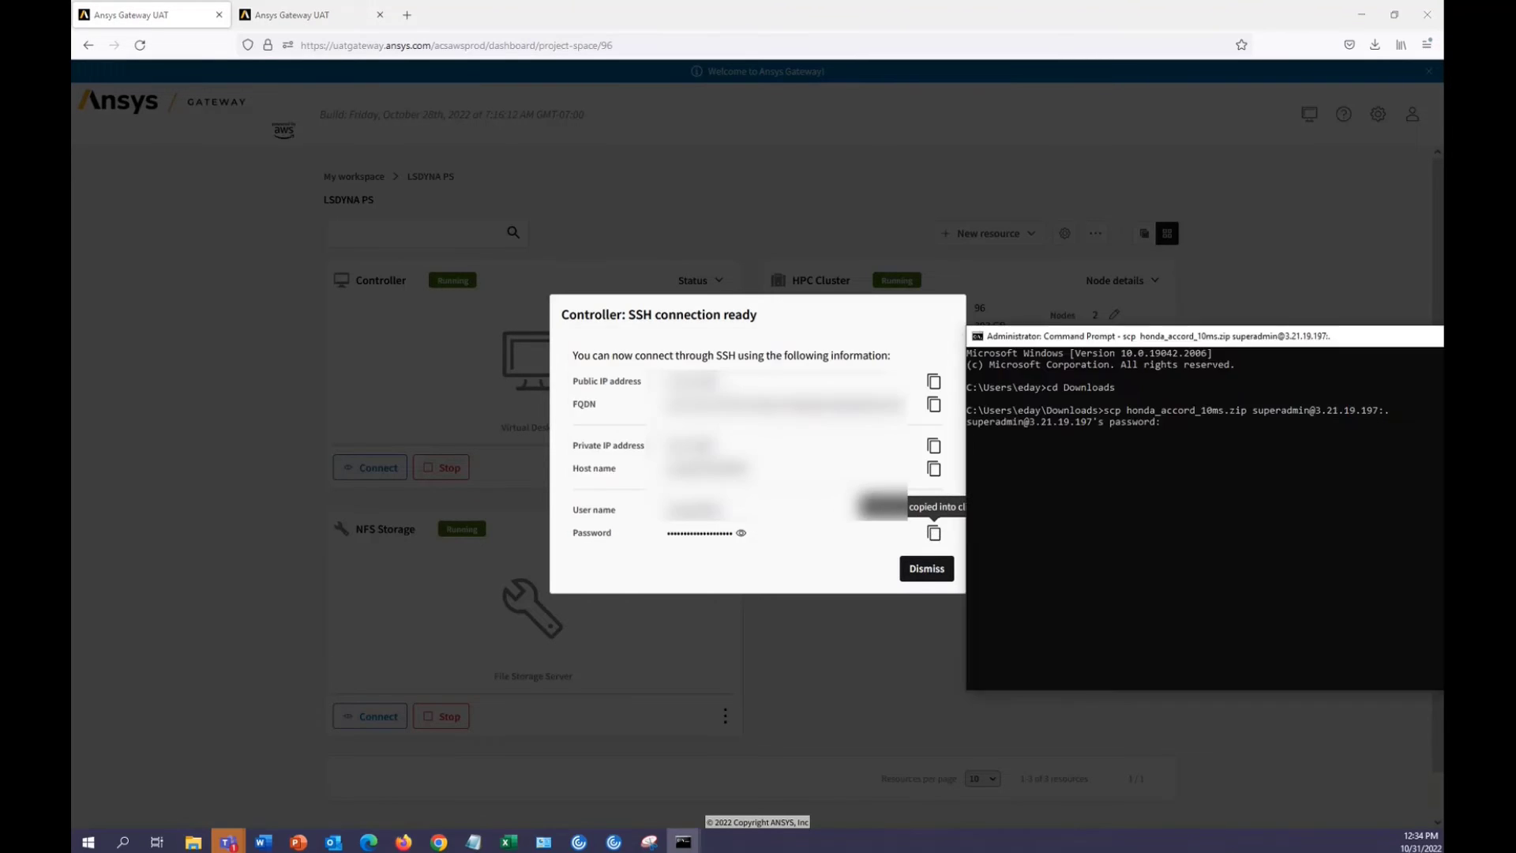
{"action": "right_click", "coordinate": [1206, 521]}
{"action": "key", "text": "Return"}
{"action": "left_click_drag", "start_coordinate": [1126, 339], "coordinate": [649, 288]}
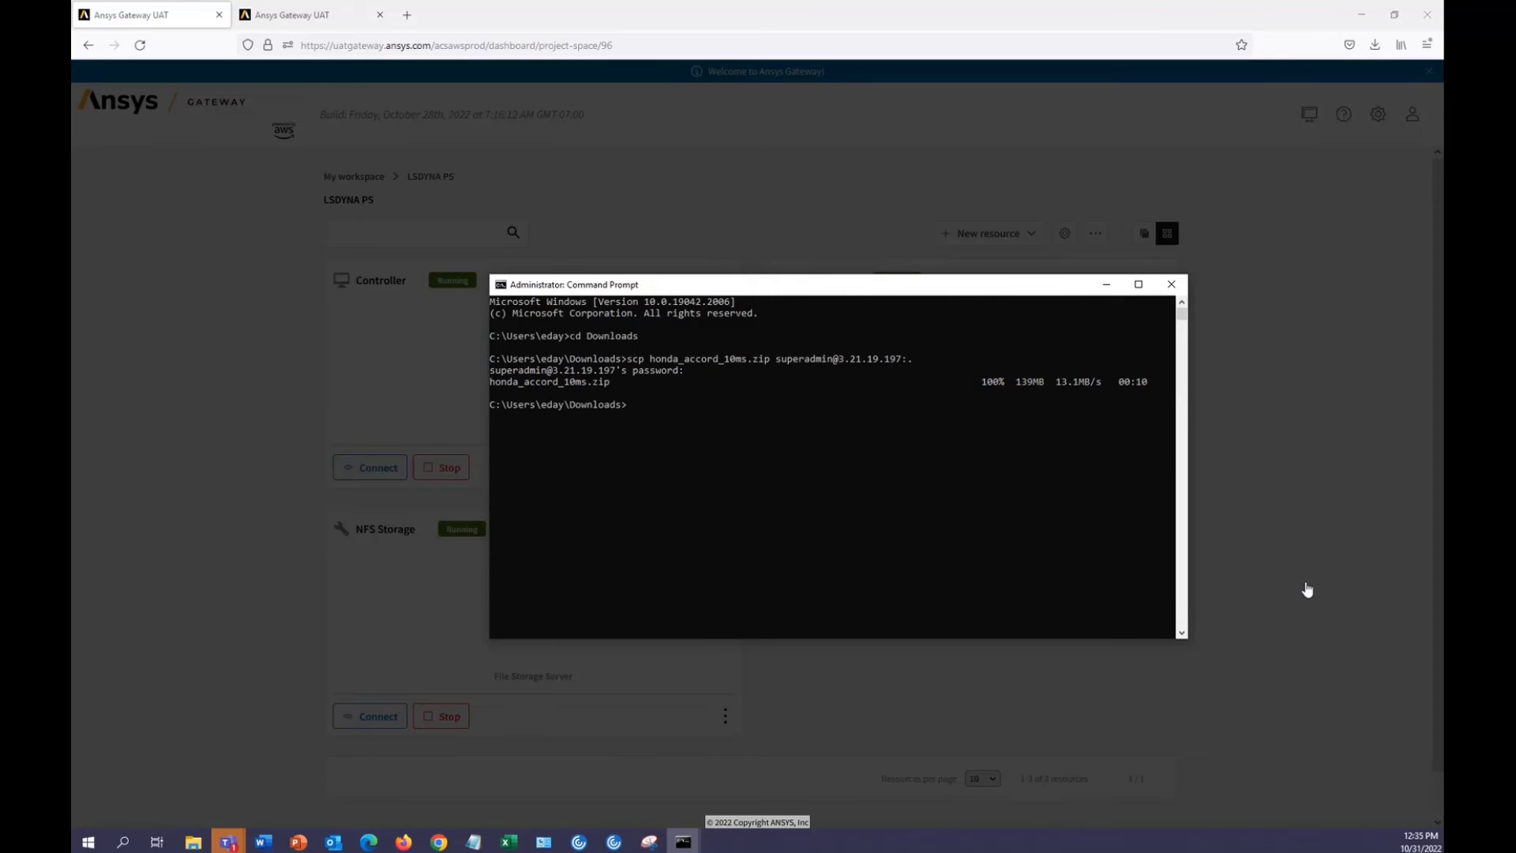
{"action": "left_click", "coordinate": [1106, 285]}
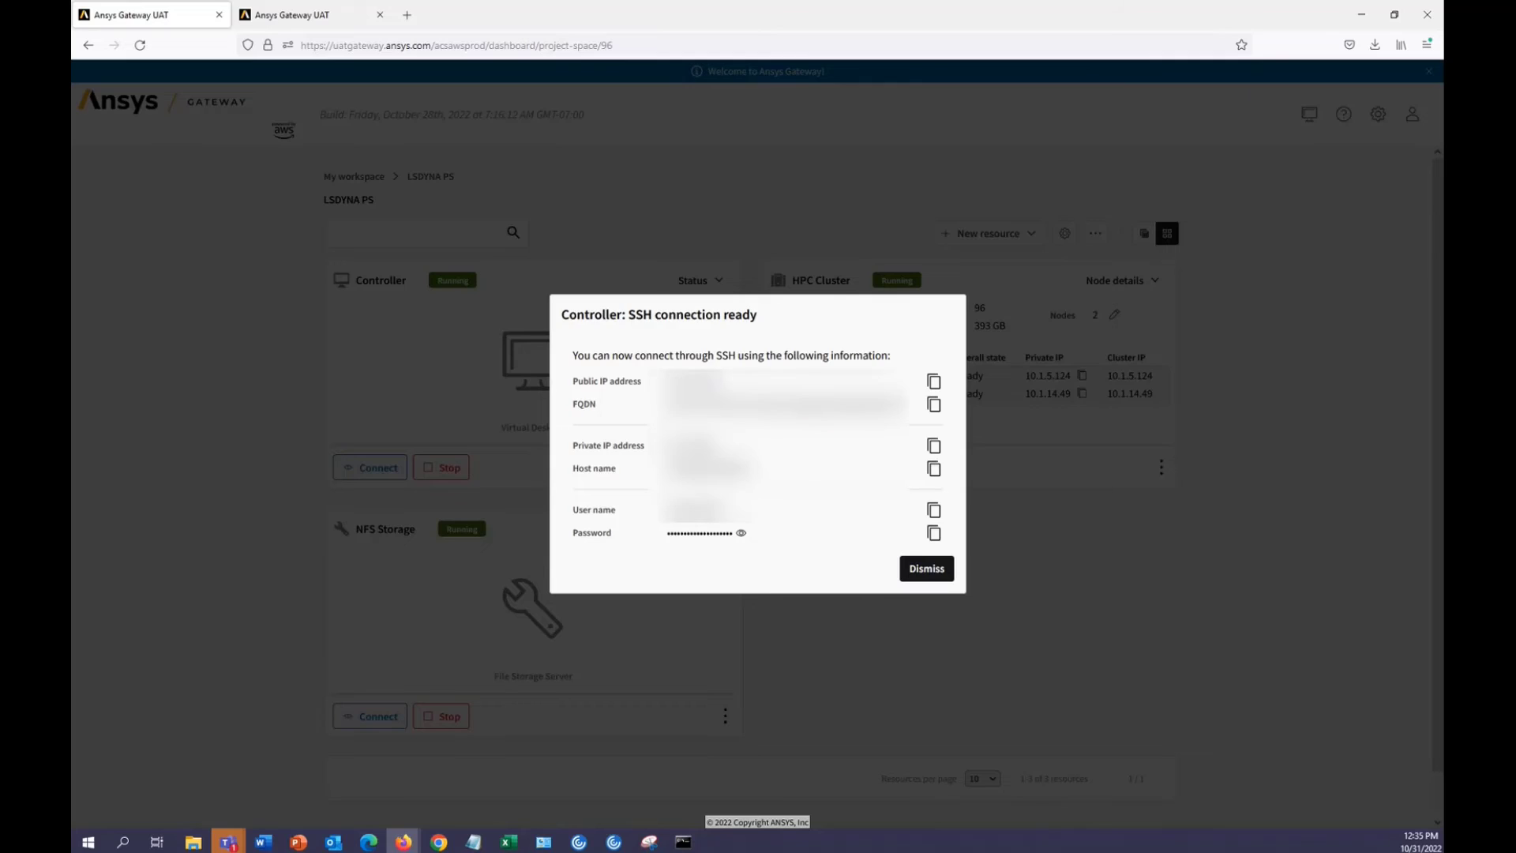
- Move go_EFA and honda_accord_10ms.zip into /mnt/lst_storage on the controller
{"action": "key", "text": "alt+Tab"}
{"action": "type", "text": "ls -l"}
{"action": "key", "text": "Return"}
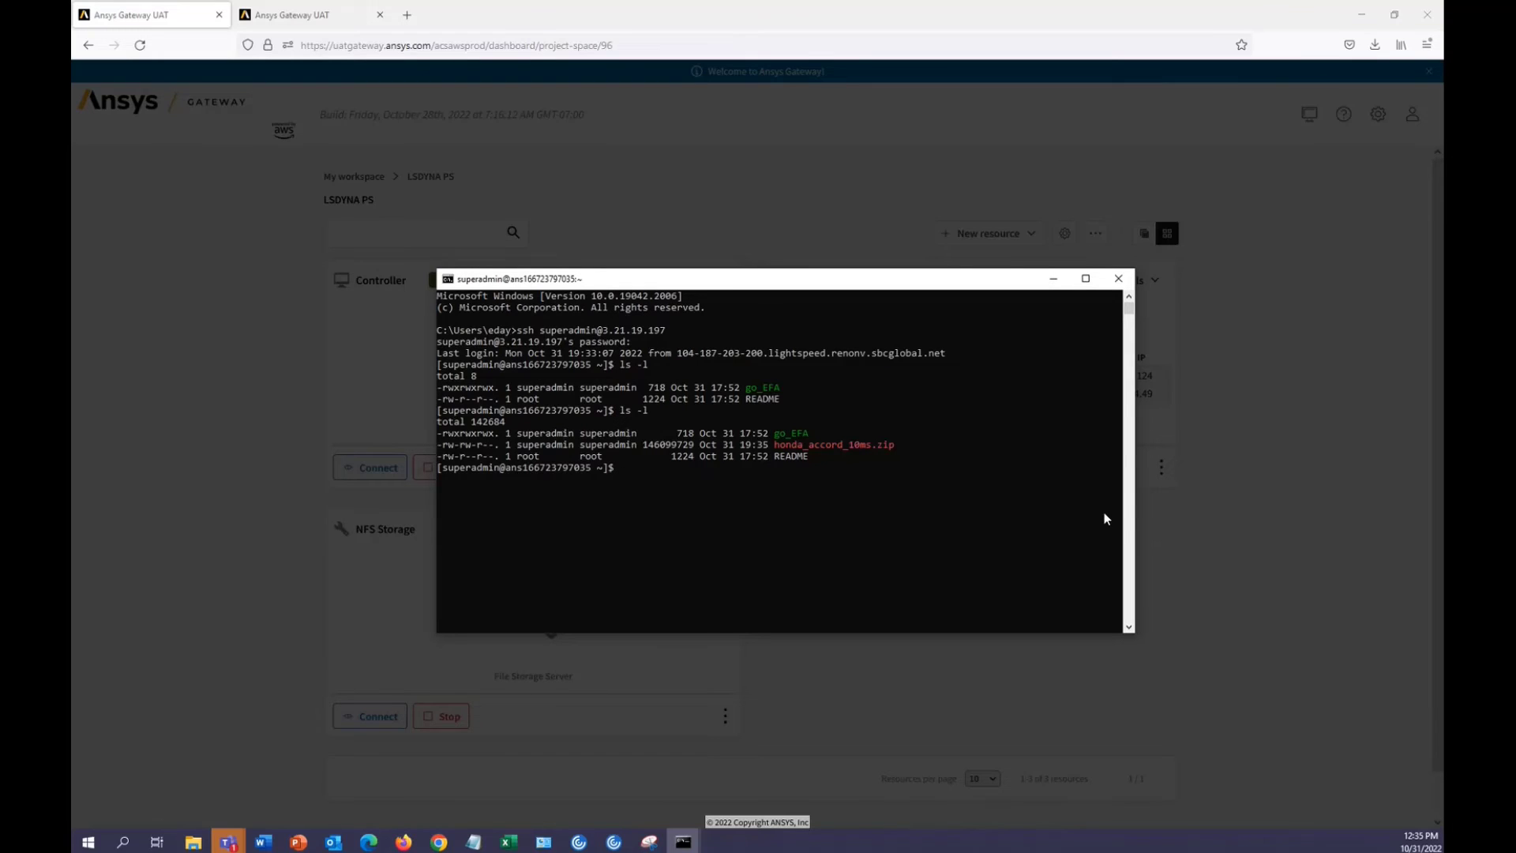
{"action": "type", "text": "mv go_EFA ho"}
{"action": "key", "text": "Tab"}
{"action": "type", "text": "/mnt/"}
{"action": "key", "text": "Tab"}
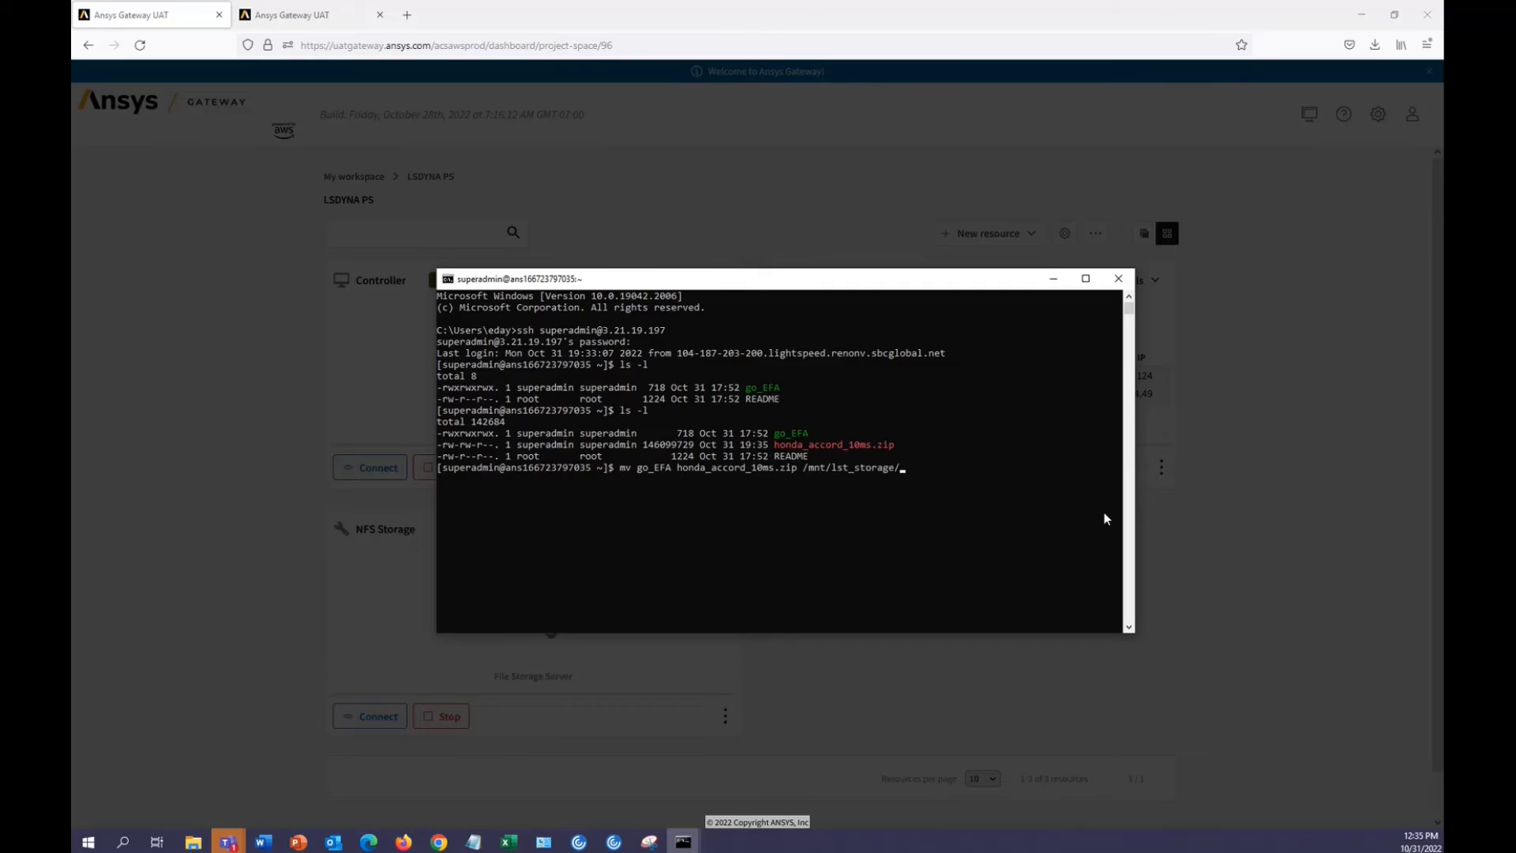
{"action": "type", "text": "."}
{"action": "key", "text": "Return"}
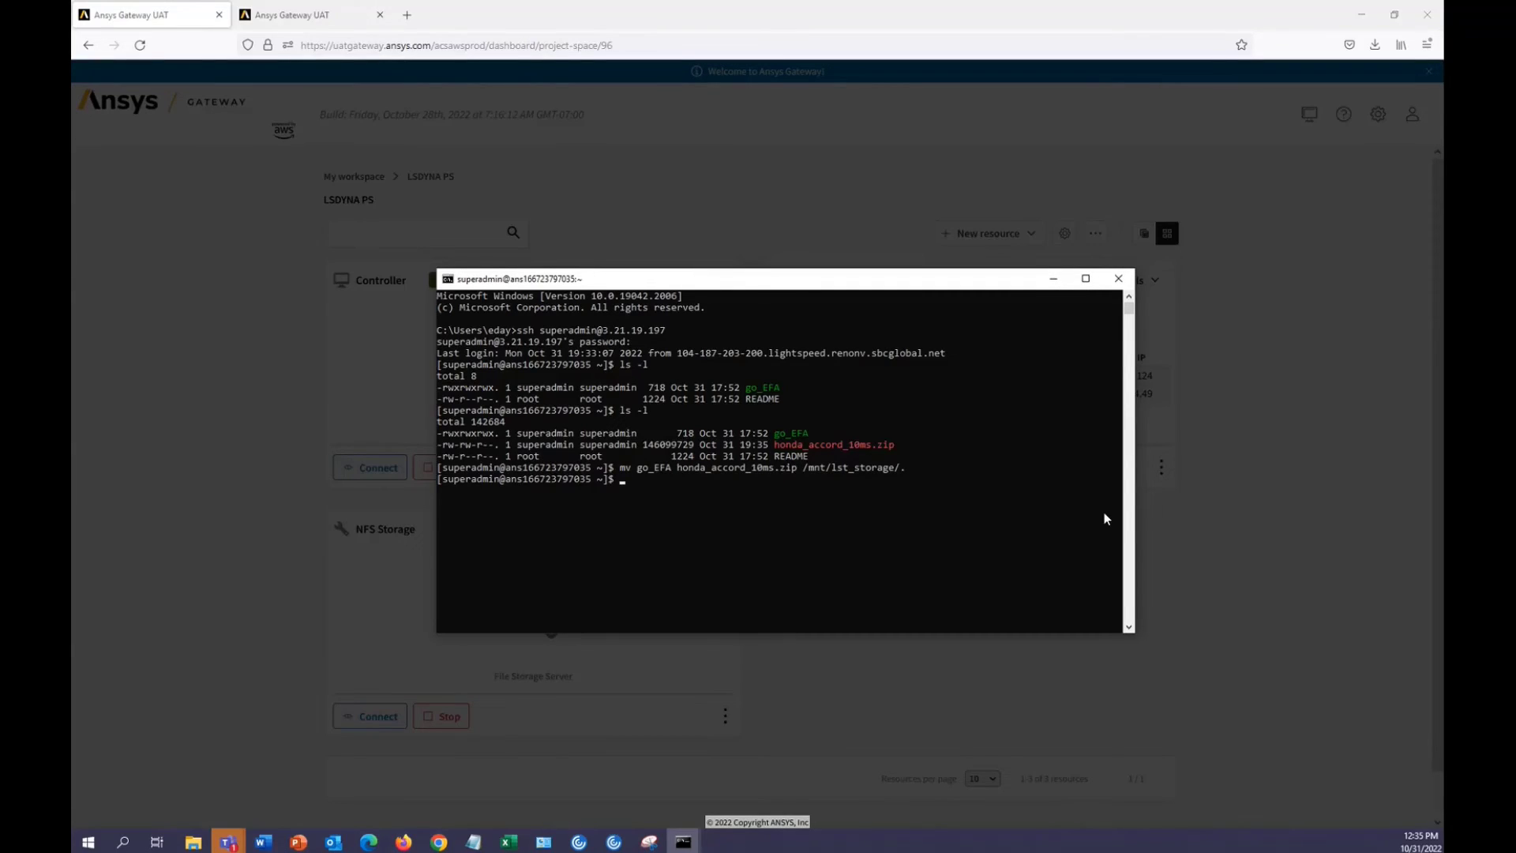
- In /mnt/lst_storage, list the contents and unzip honda_accord_10ms.zip
{"action": "type", "text": "cd /mnt/"}
{"action": "key", "text": "Tab"}
{"action": "key", "text": "Return"}
{"action": "type", "text": "ls -l"}
{"action": "key", "text": "Return"}
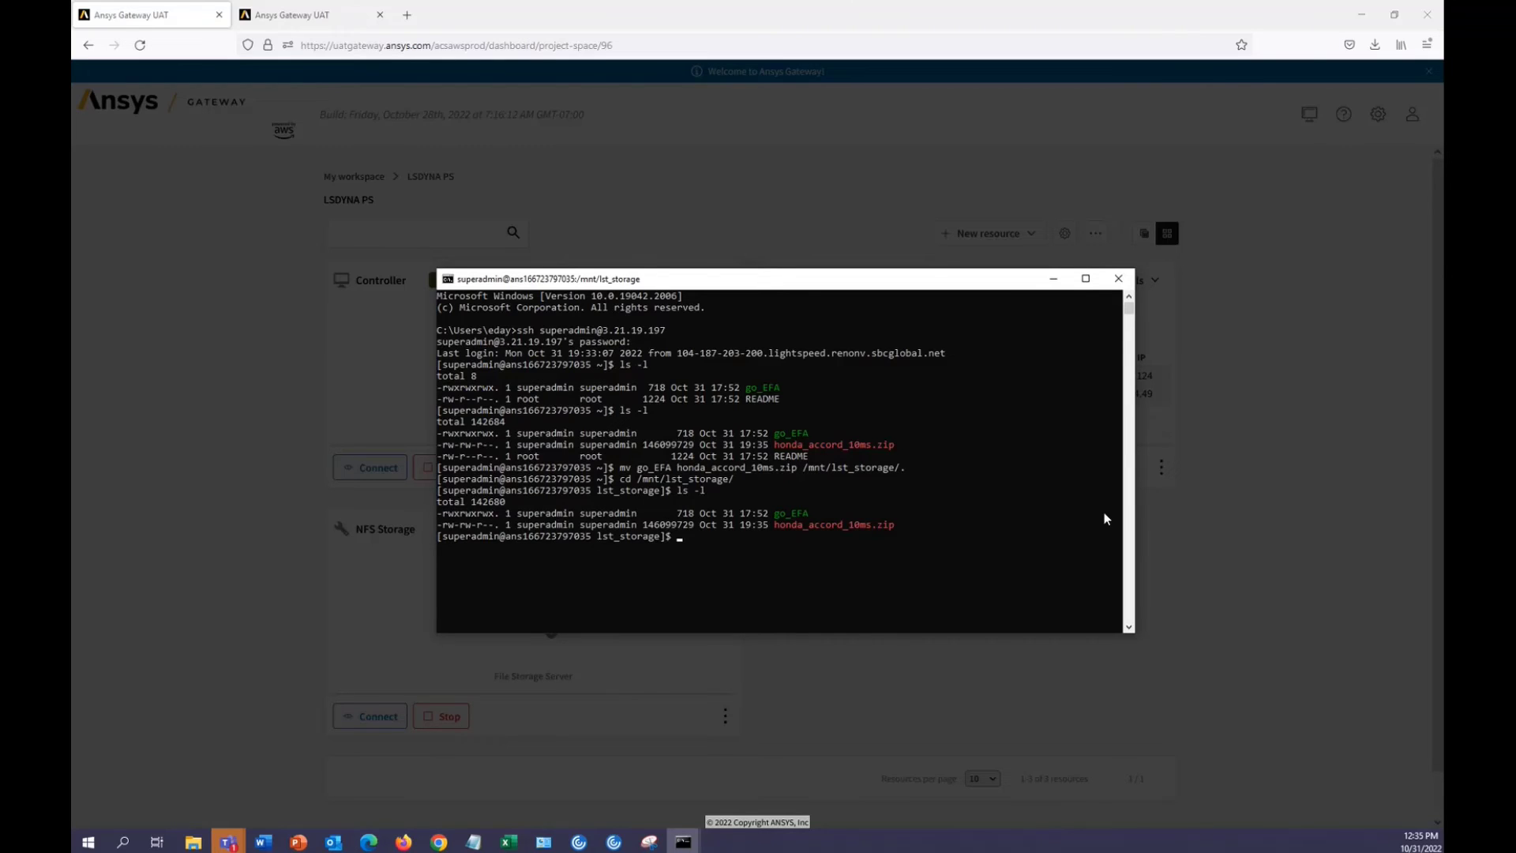
{"action": "type", "text": "unzip hon"}
{"action": "key", "text": "Tab"}
{"action": "key", "text": "Return"}
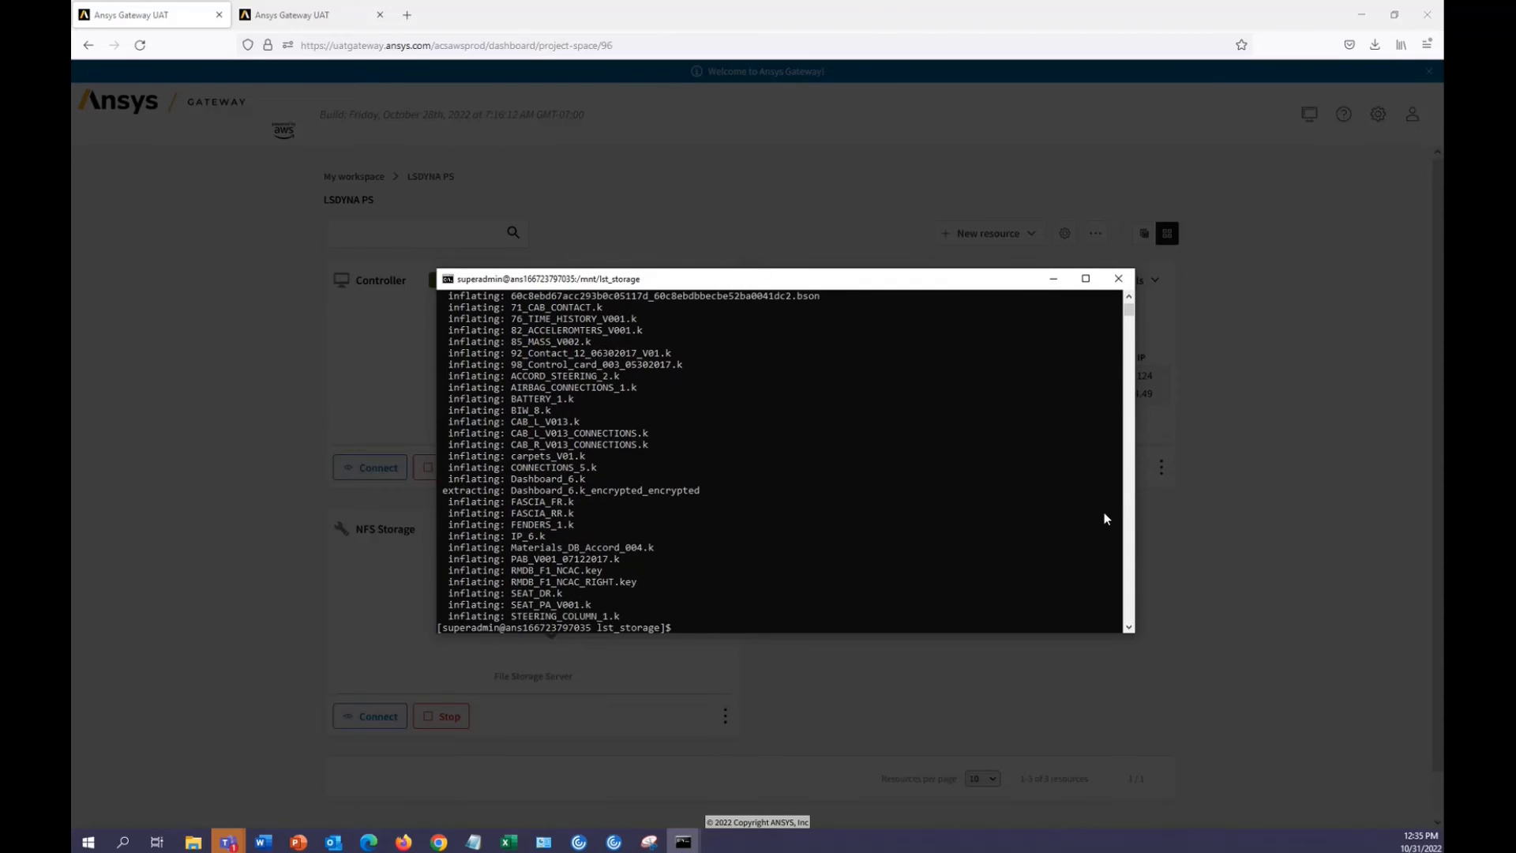
- Edit go_EFA in vi to #SBATCH -N 2 and --ntasks-per-node 96, then select the mpirun line
{"action": "type", "text": "vi go_EFA"}
{"action": "key", "text": "Return"}
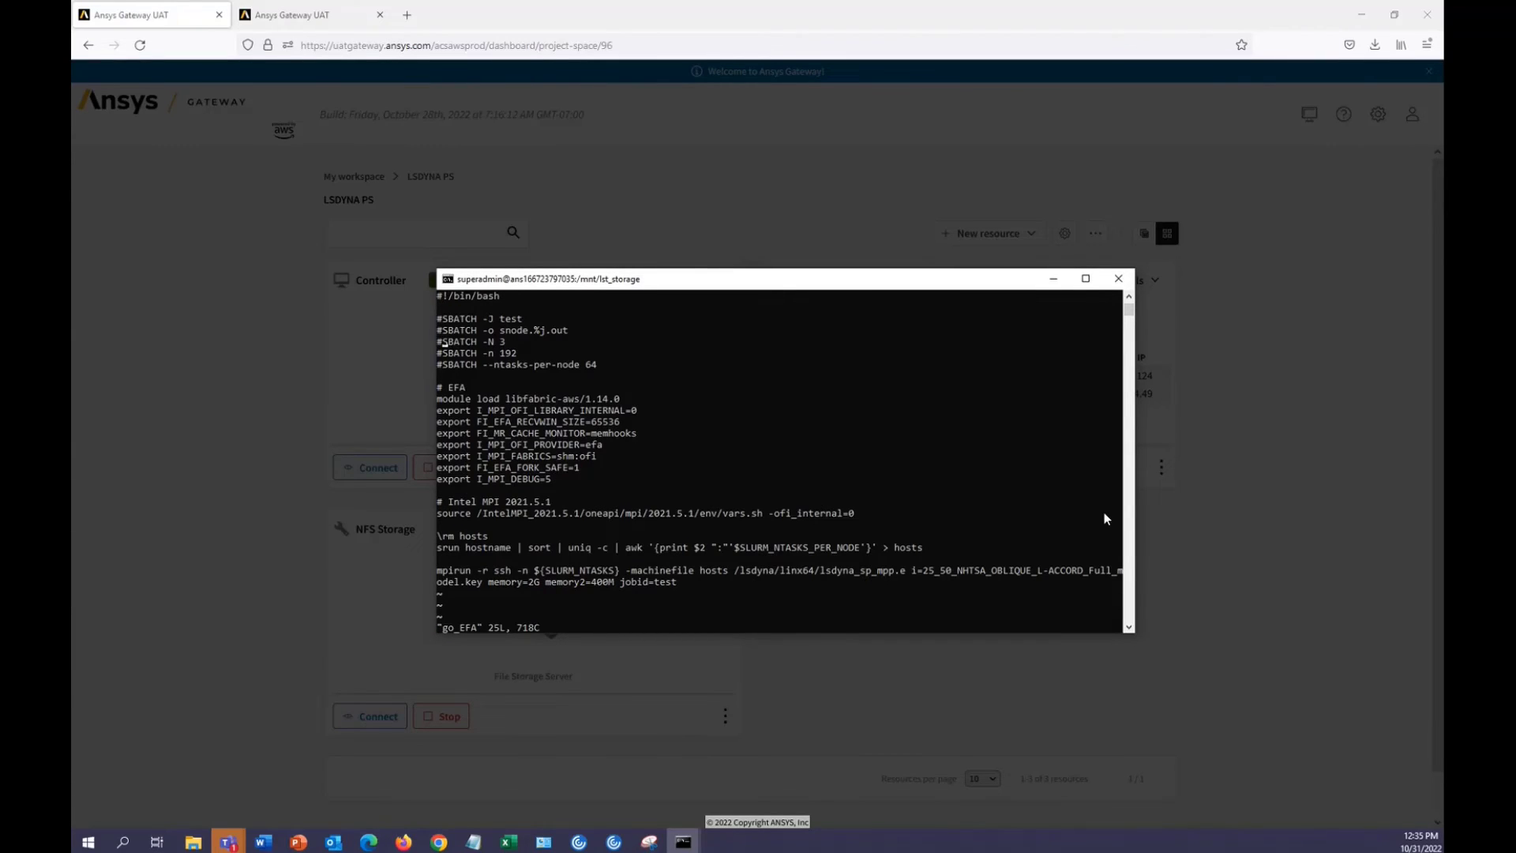
{"action": "key", "text": "i"}
{"action": "key", "text": "BackSpace"}
{"action": "type", "text": "2"}
{"action": "key", "text": "BackSpace"}
{"action": "key", "text": "BackSpace"}
{"action": "type", "text": "96"}
{"action": "key", "text": "Escape"}
{"action": "left_click", "coordinate": [652, 582]}
{"action": "left_click_drag", "start_coordinate": [652, 584], "coordinate": [420, 566]}
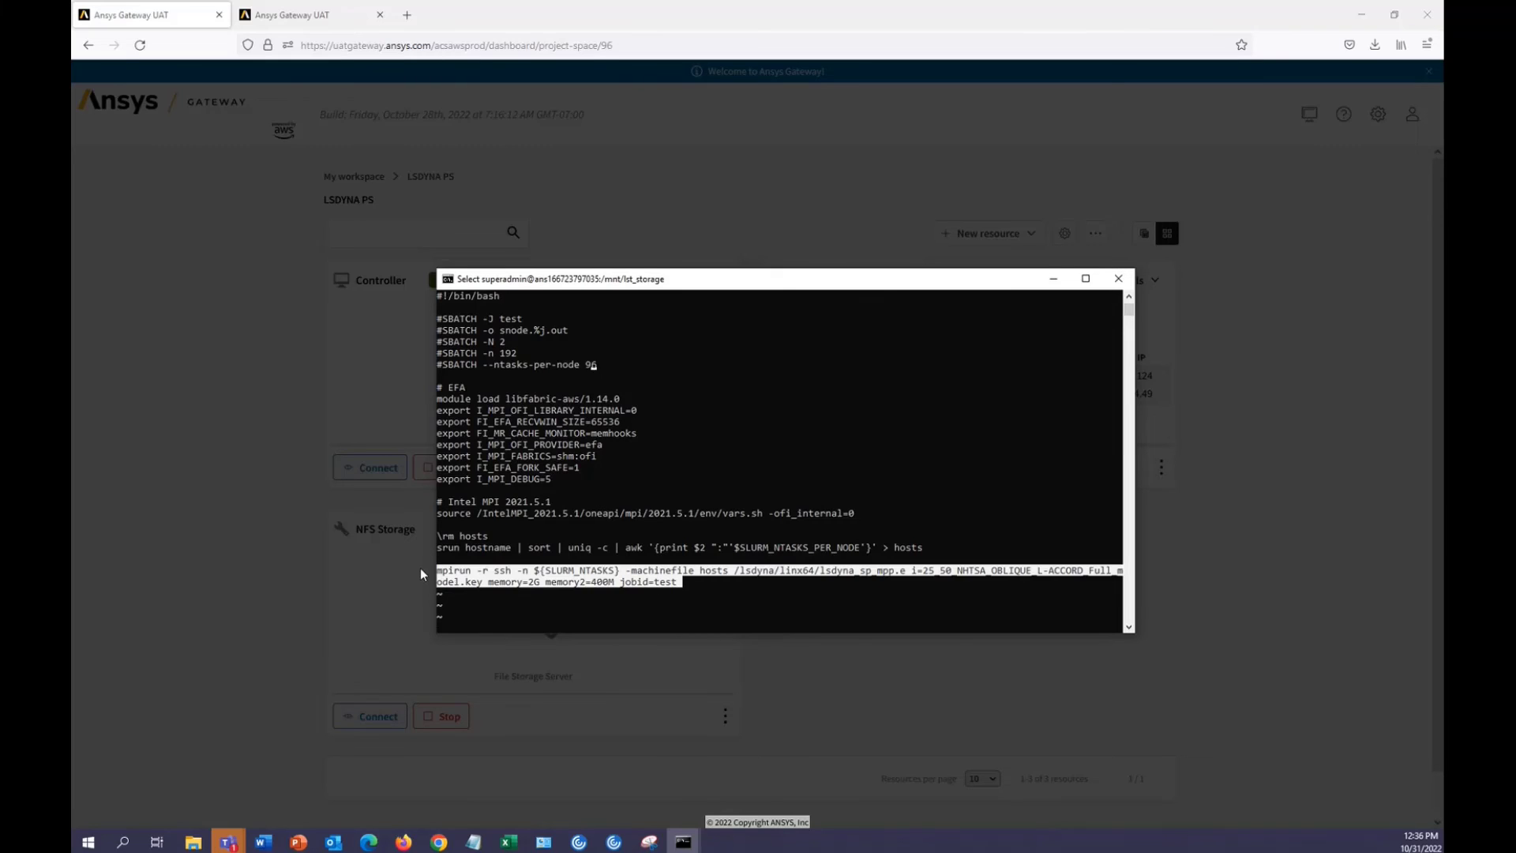
- Copy the mpirun line, save go_EFA with :wq, and check files and partitions with ls -l and sinfo
{"action": "right_click", "coordinate": [969, 438]}
{"action": "type", "text": ":wq"}
{"action": "key", "text": "Return"}
{"action": "type", "text": "ls -l"}
{"action": "key", "text": "Return"}
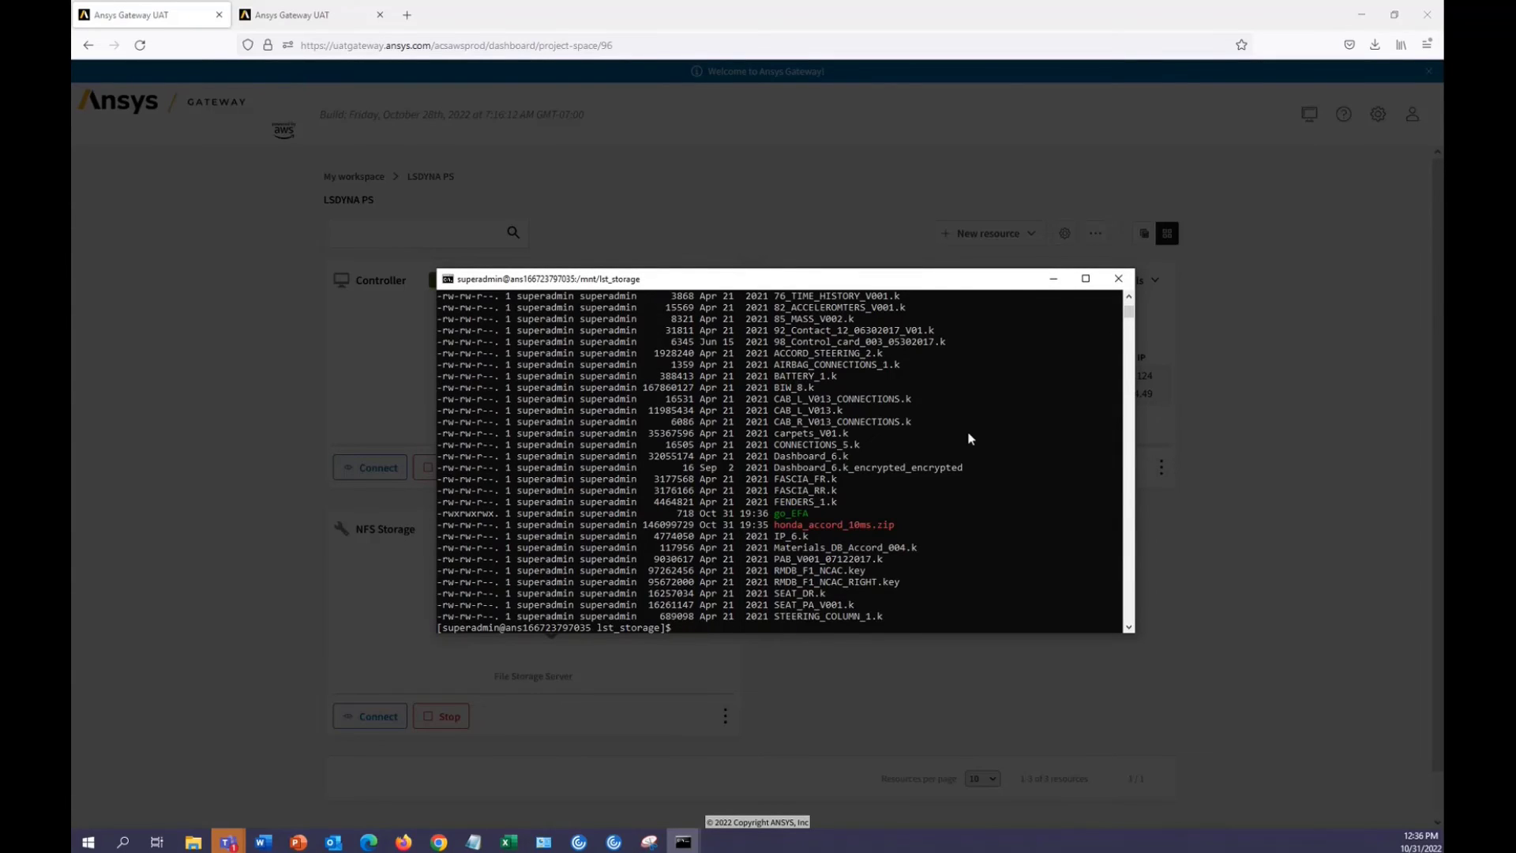
{"action": "type", "text": "sinfo"}
{"action": "key", "text": "Return"}
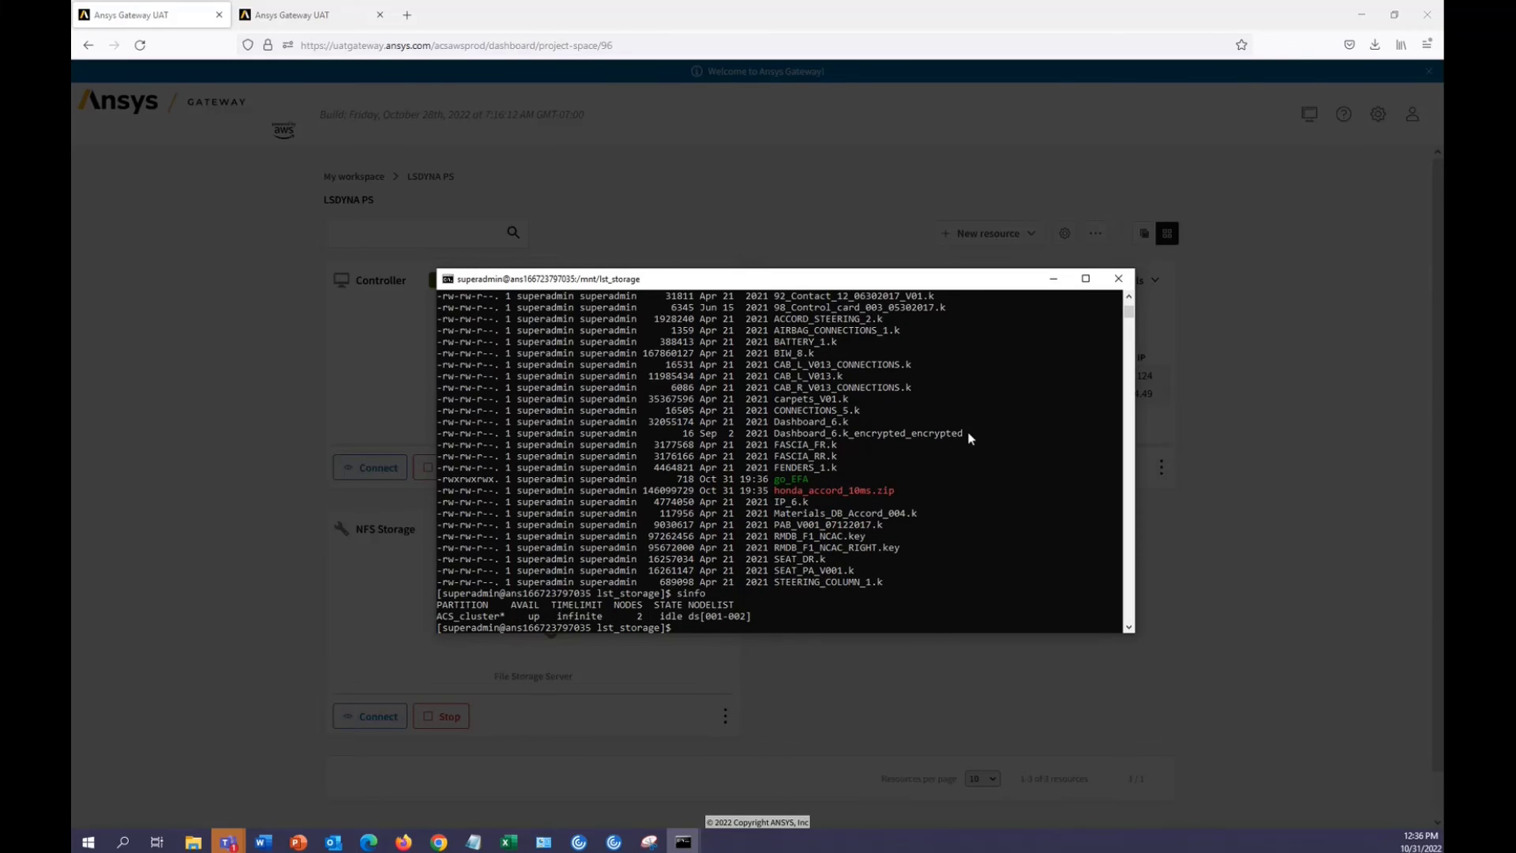
- Submit go_EFA with sbatch and confirm job 1 runs on ds[001-002] via squeue
{"action": "type", "text": "sbatch go_EFA"}
{"action": "key", "text": "Return"}
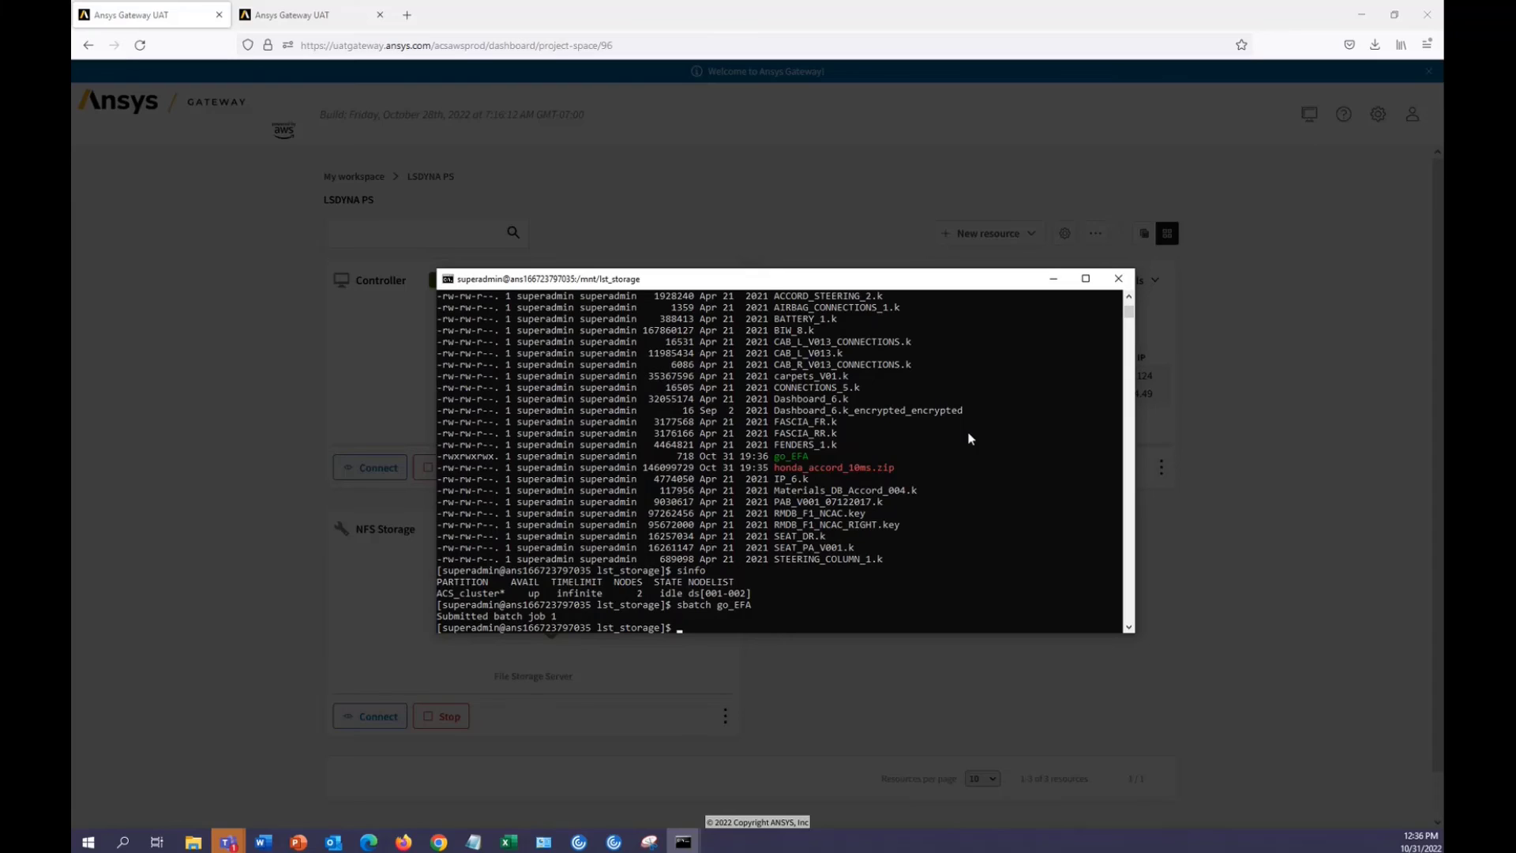
{"action": "type", "text": "squeue"}
{"action": "key", "text": "Return"}
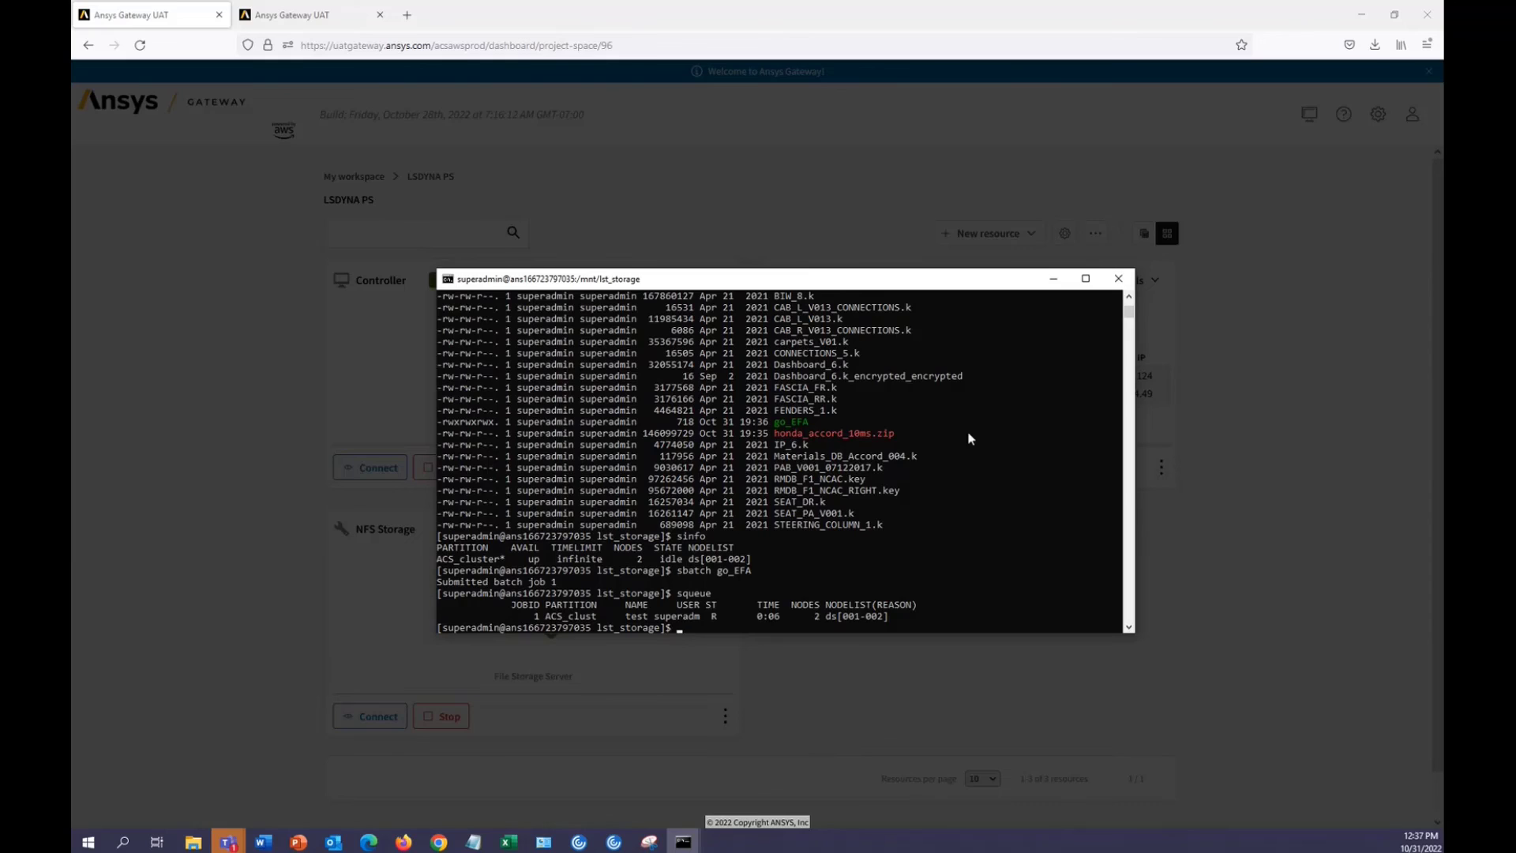
- Read the end of the job's snode.1.out log in vi, then quit
{"action": "type", "text": "vi snode.1.out"}
{"action": "key", "text": "Return"}
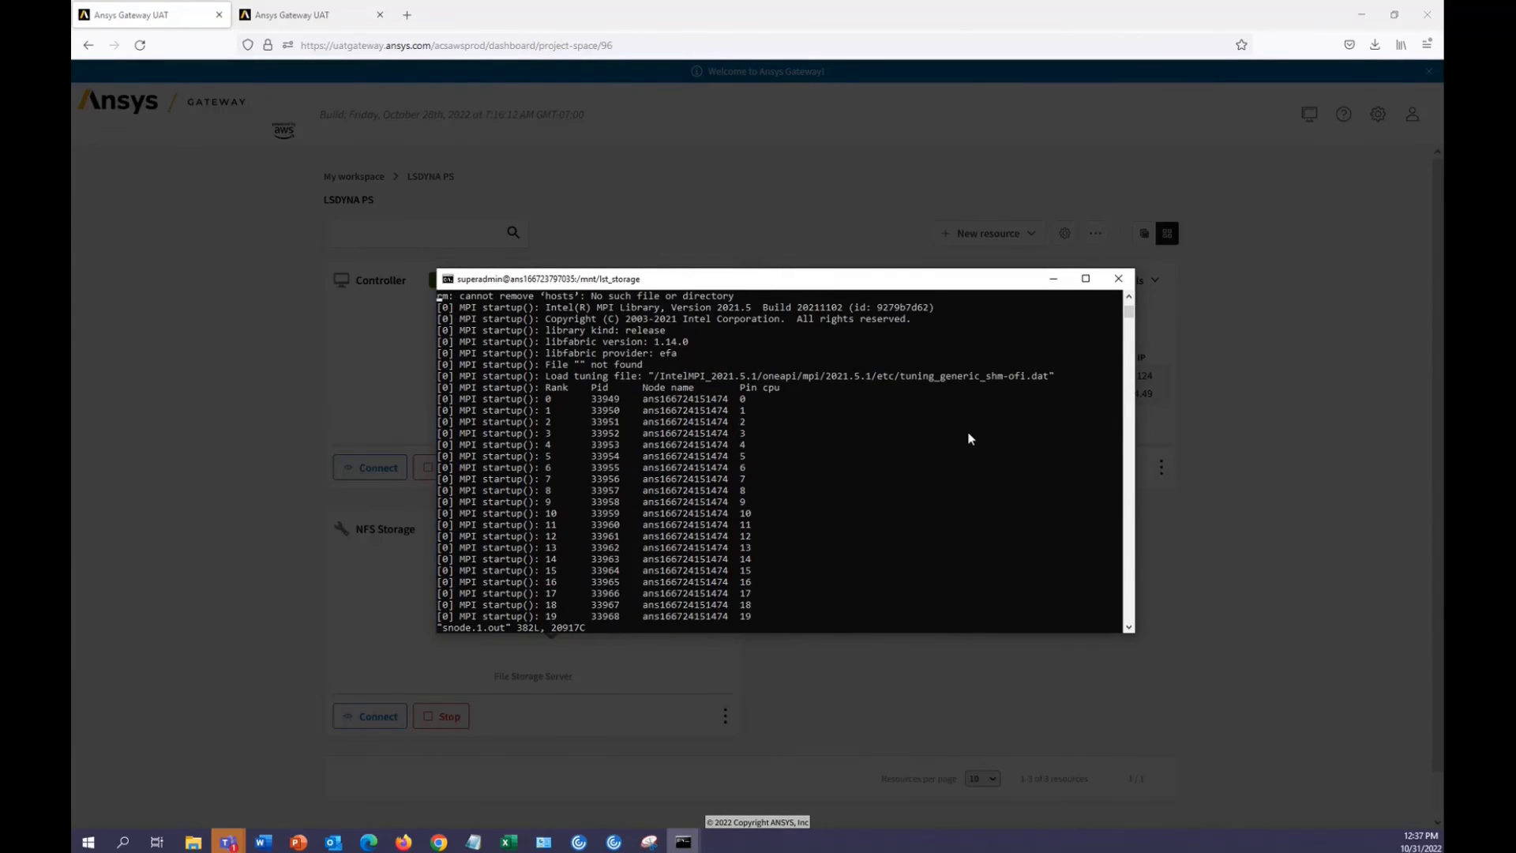
{"action": "type", "text": ":$"}
{"action": "key", "text": "Return"}
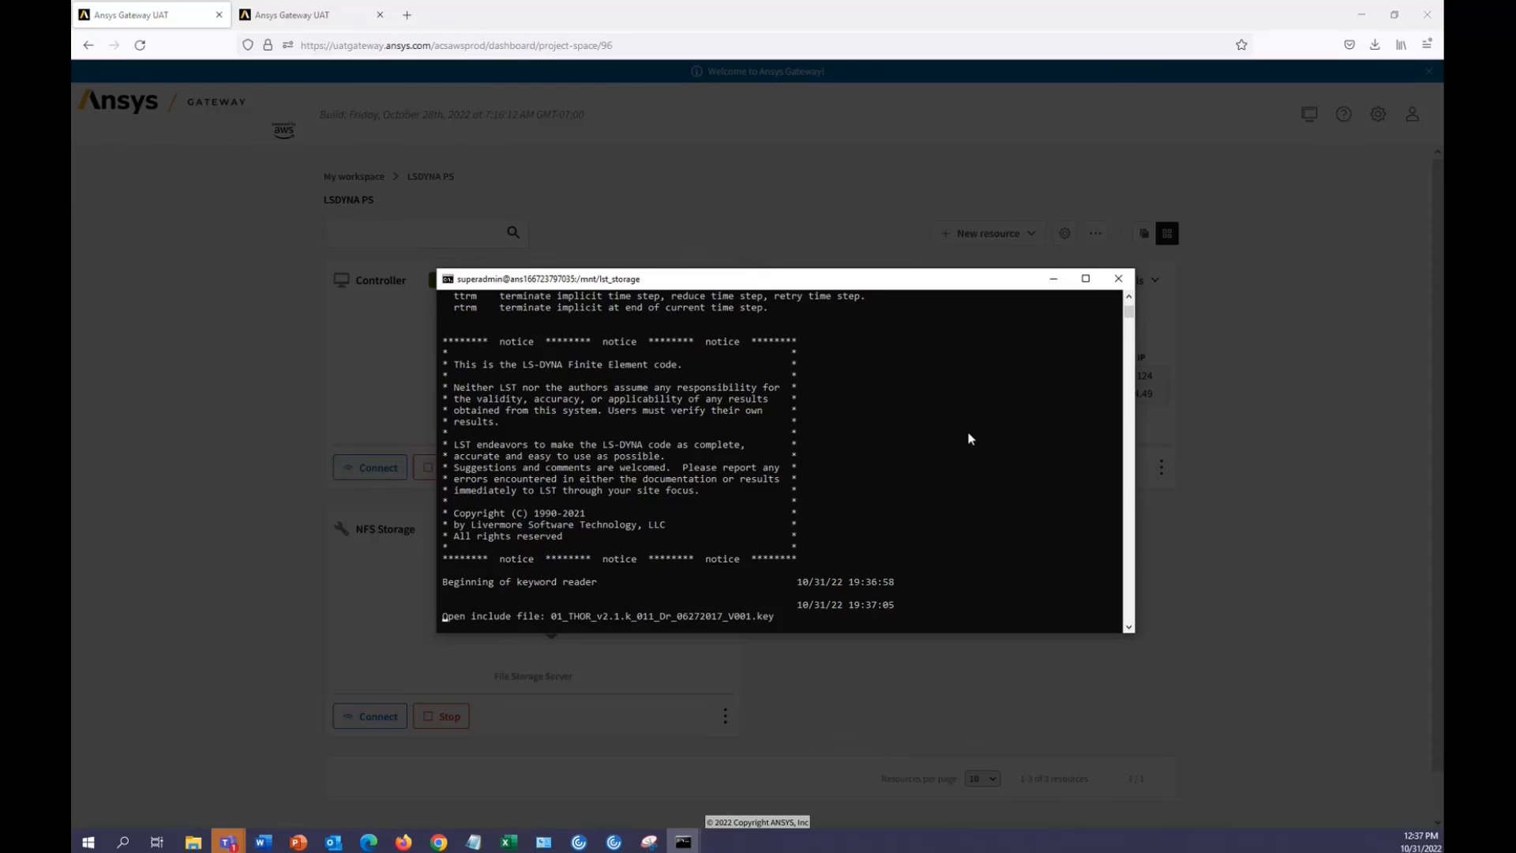
{"action": "type", "text": ":q"}
{"action": "key", "text": "Return"}
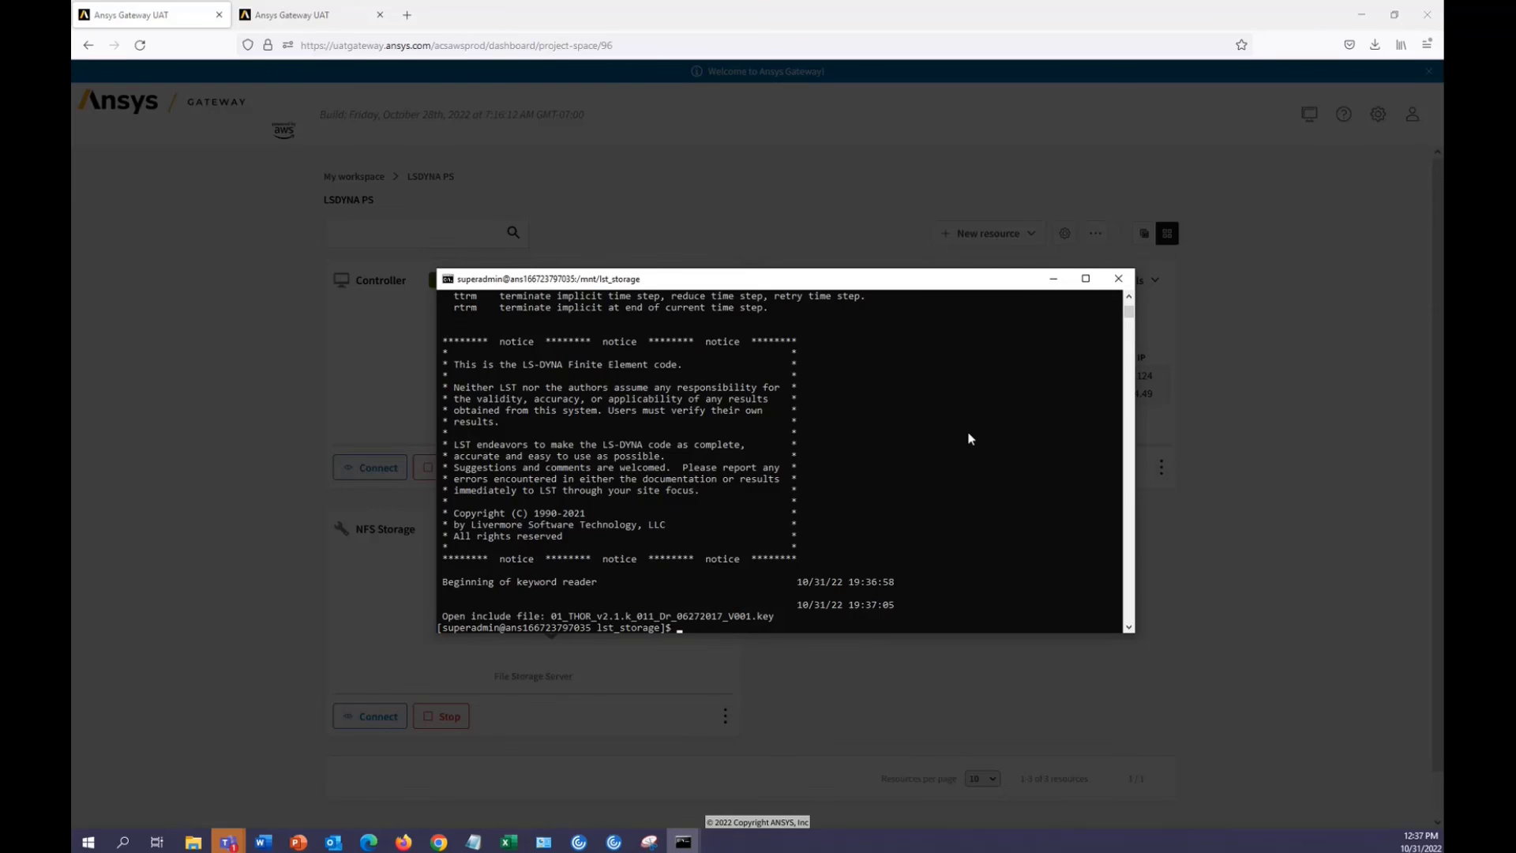
- List the directory to check the new test.mes result files, then switch back to Gateway
{"action": "type", "text": "ls -l"}
{"action": "key", "text": "Return"}
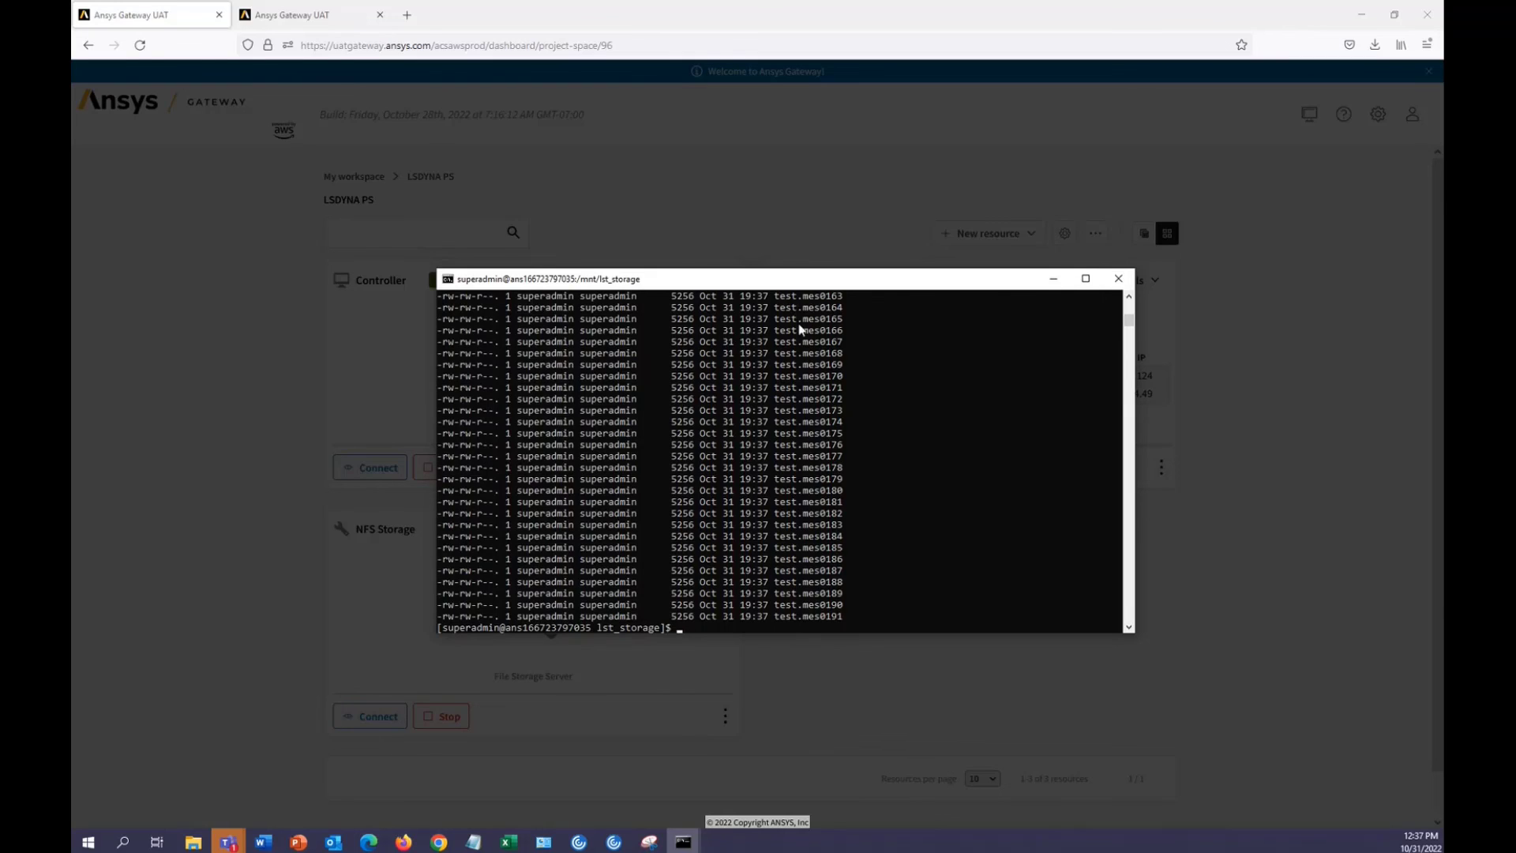
{"action": "key", "text": "alt+Tab"}
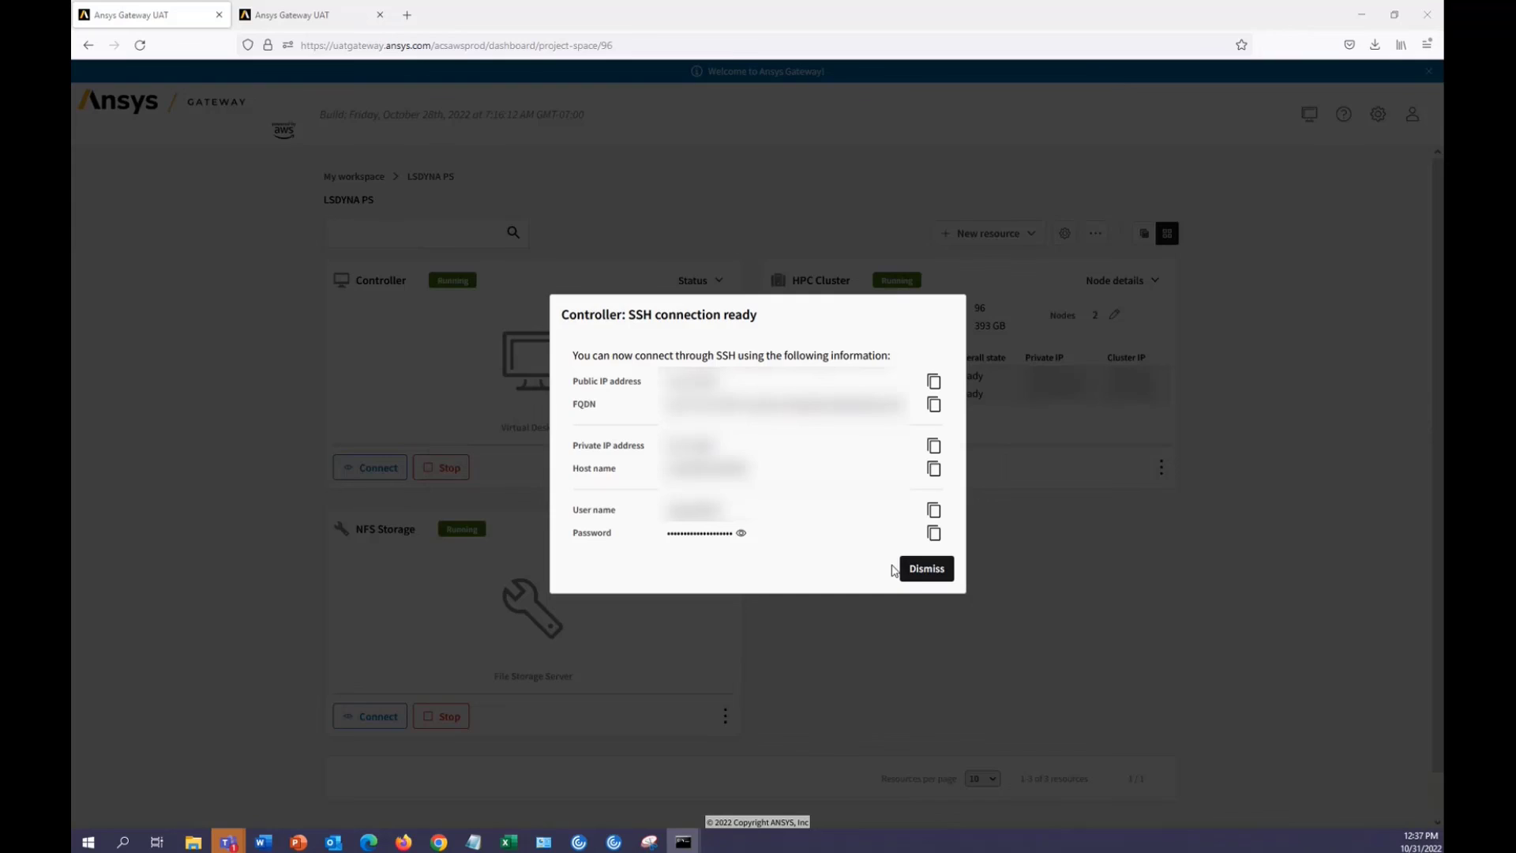
- Dismiss the SSH connection dialog and switch the Controller card to its Applications view
{"action": "left_click", "coordinate": [914, 576]}
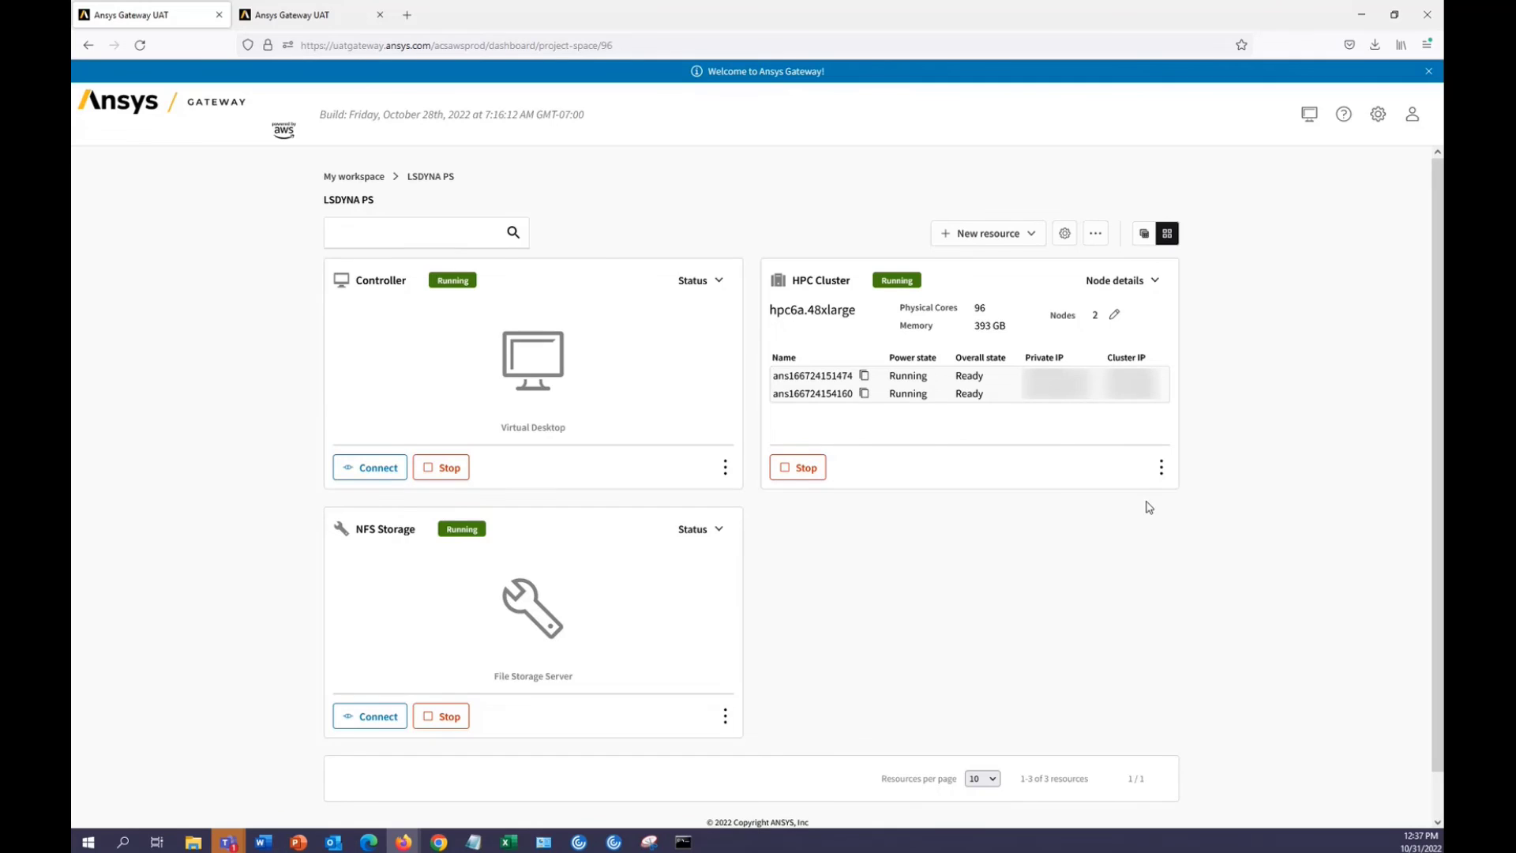
{"action": "left_click", "coordinate": [1002, 233]}
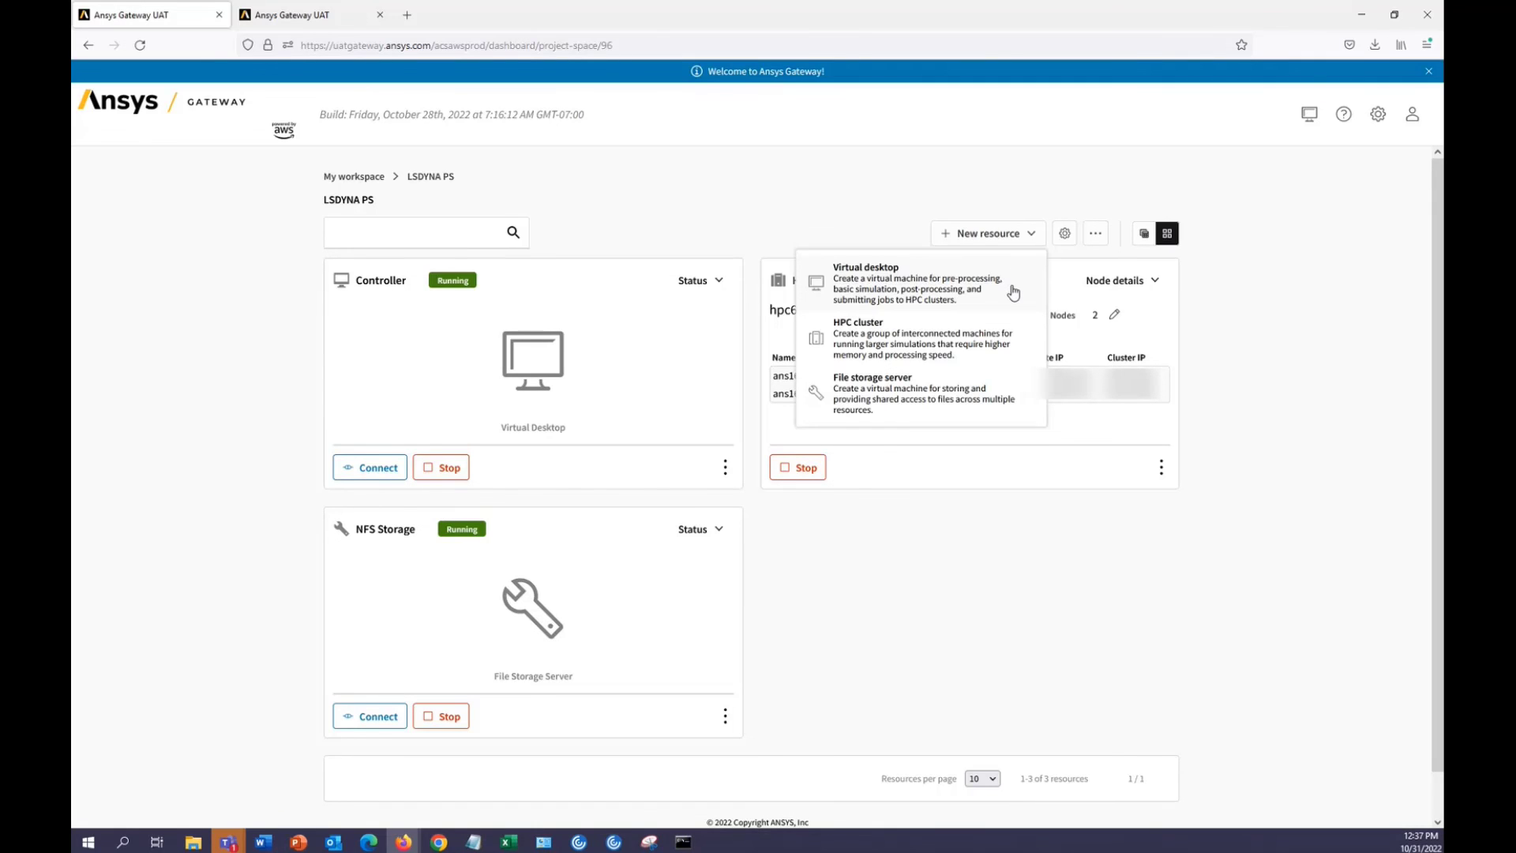
{"action": "left_click", "coordinate": [963, 633]}
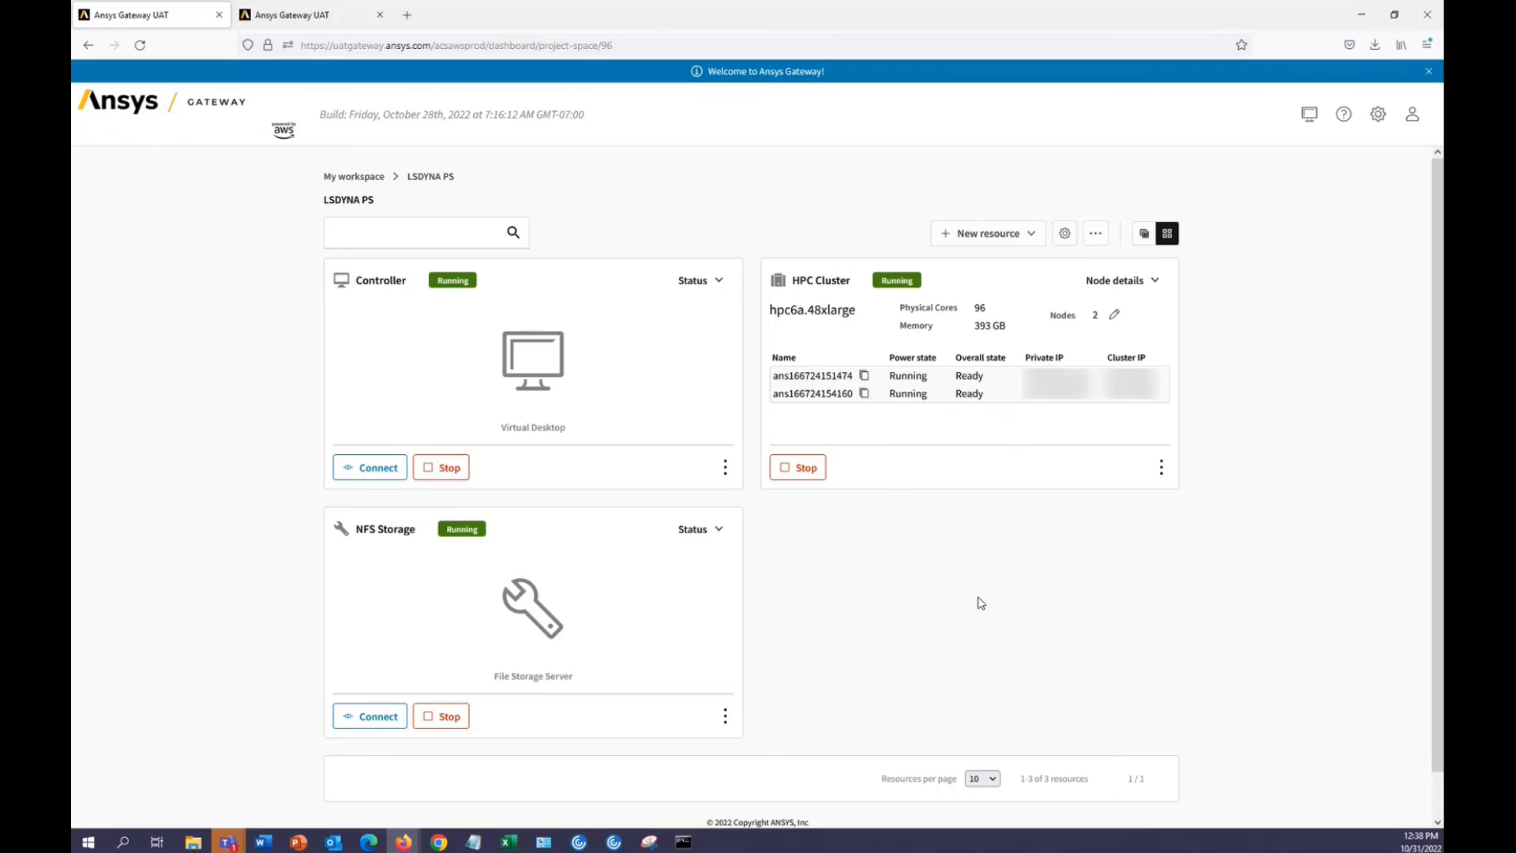
{"action": "left_click", "coordinate": [690, 282]}
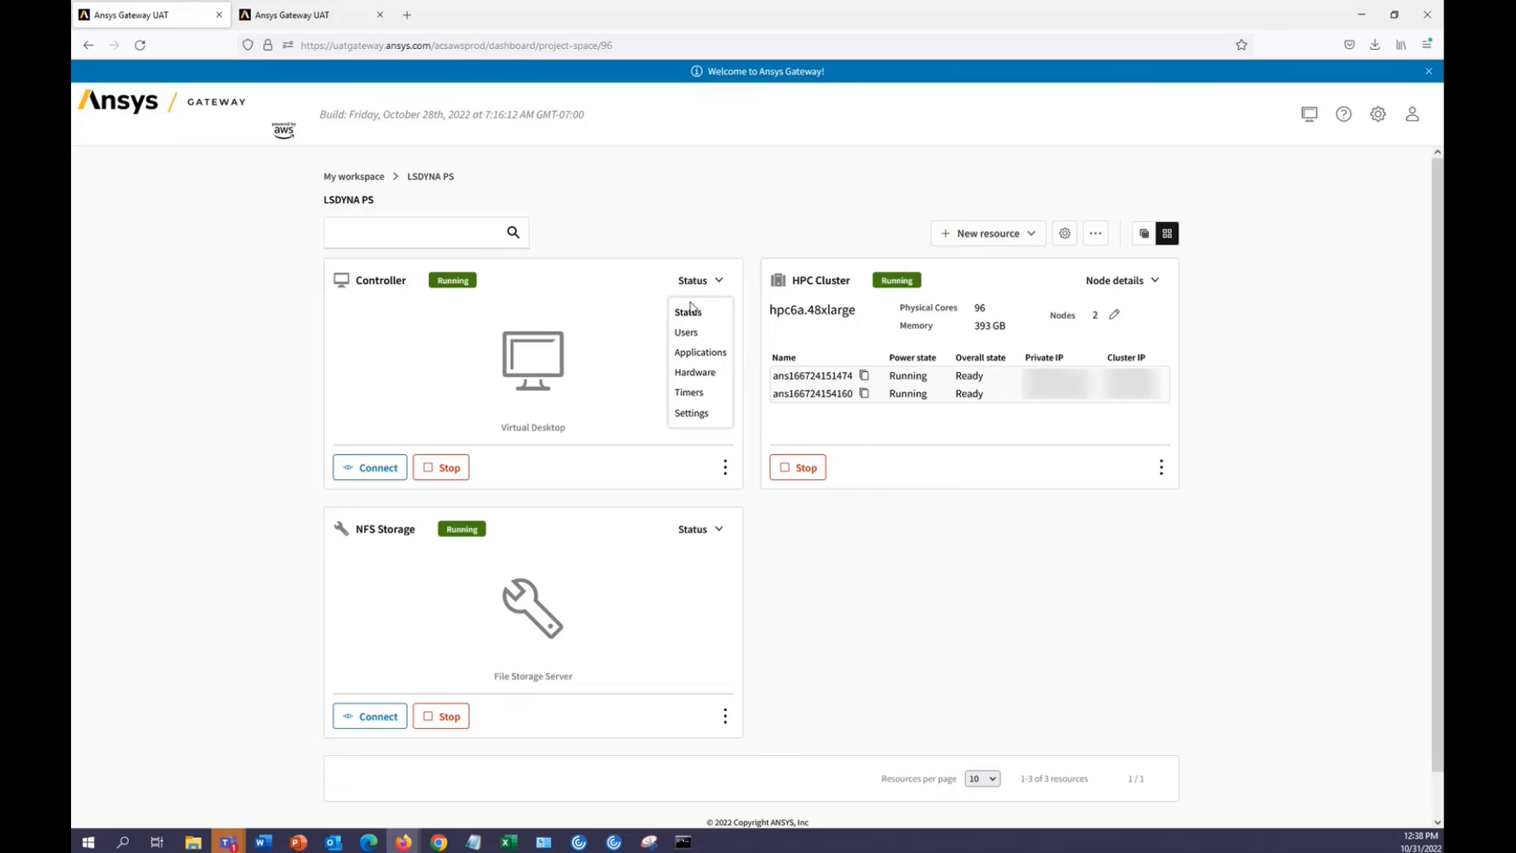
{"action": "left_click", "coordinate": [695, 352]}
{"action": "left_click", "coordinate": [692, 316]}
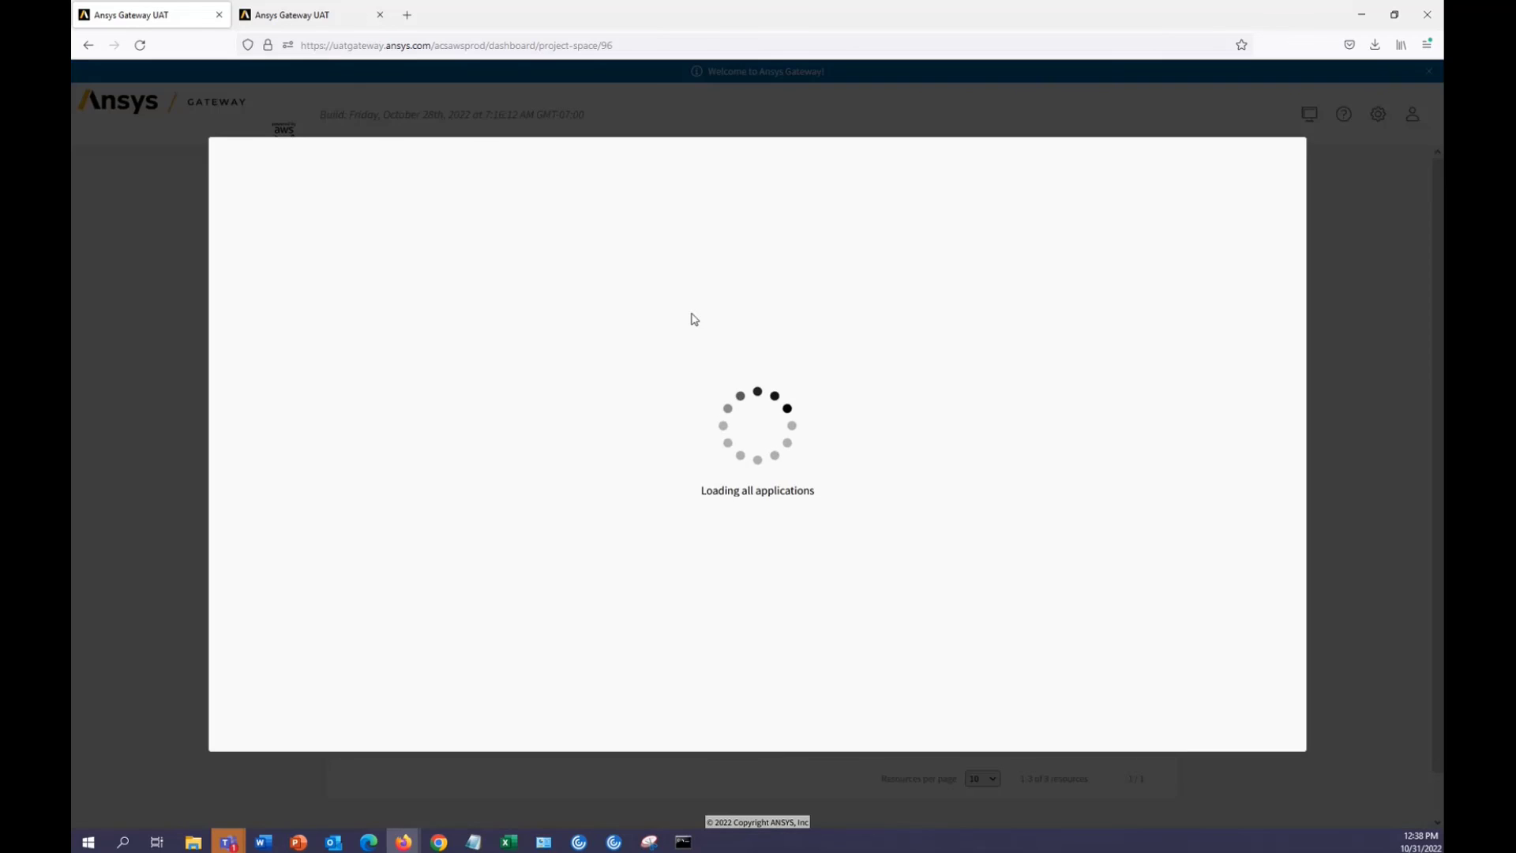
{"action": "type", "text": "LS-Pr"}
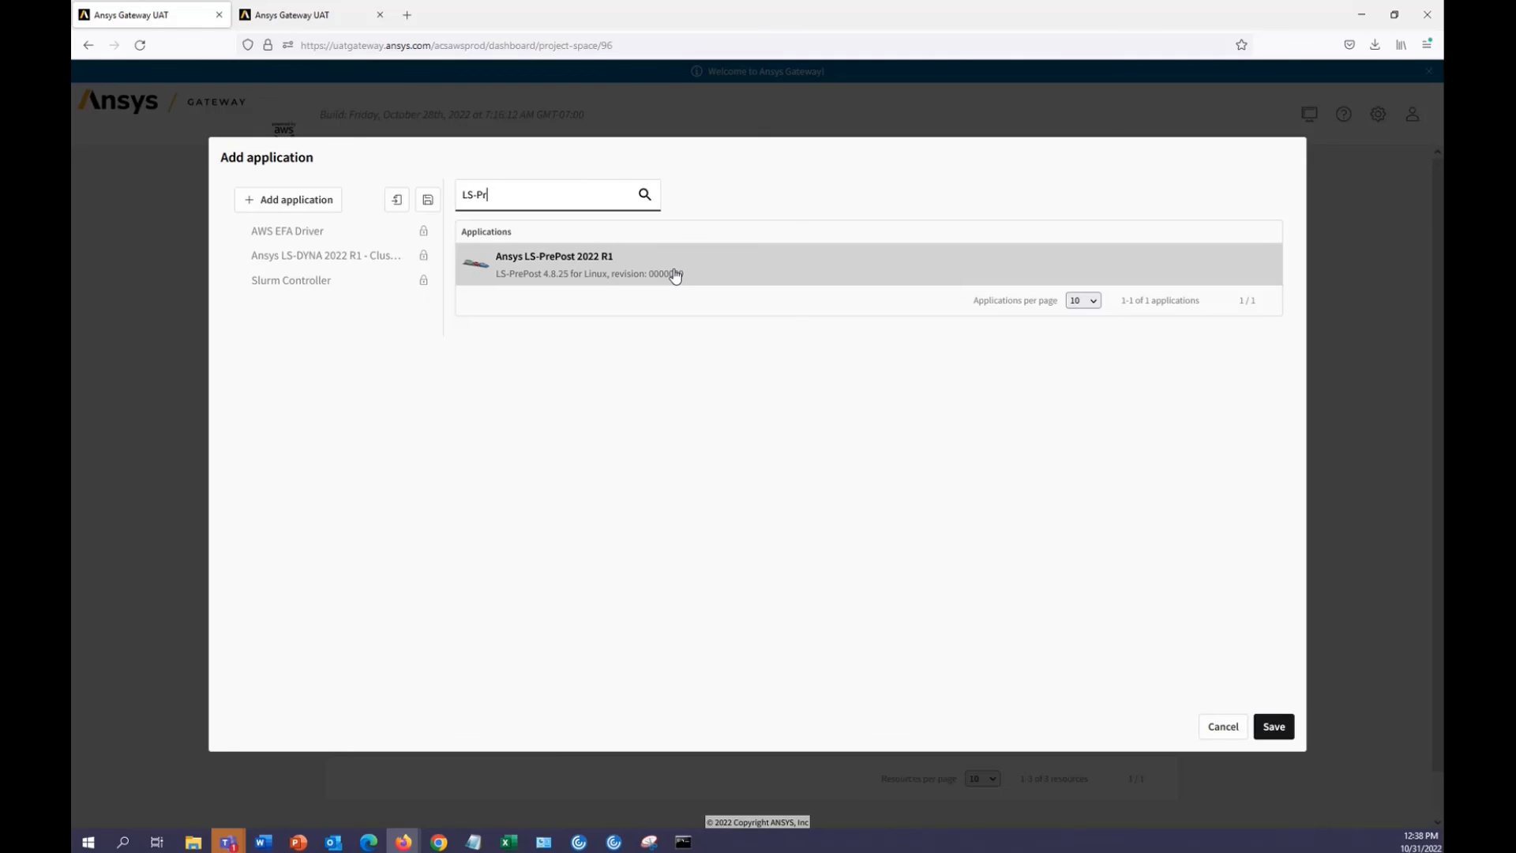
{"action": "left_click", "coordinate": [1205, 728]}
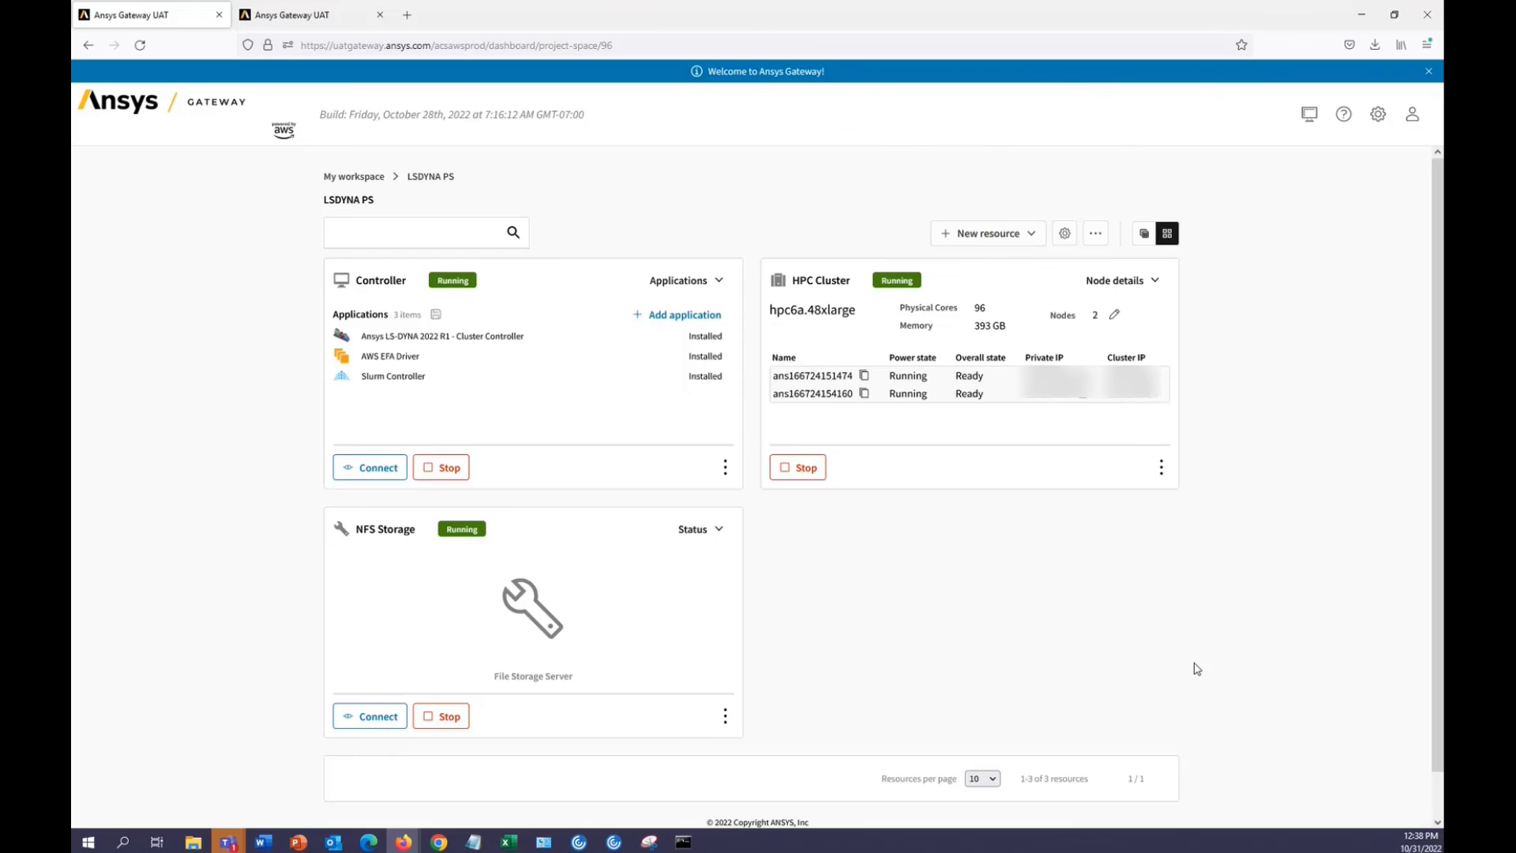